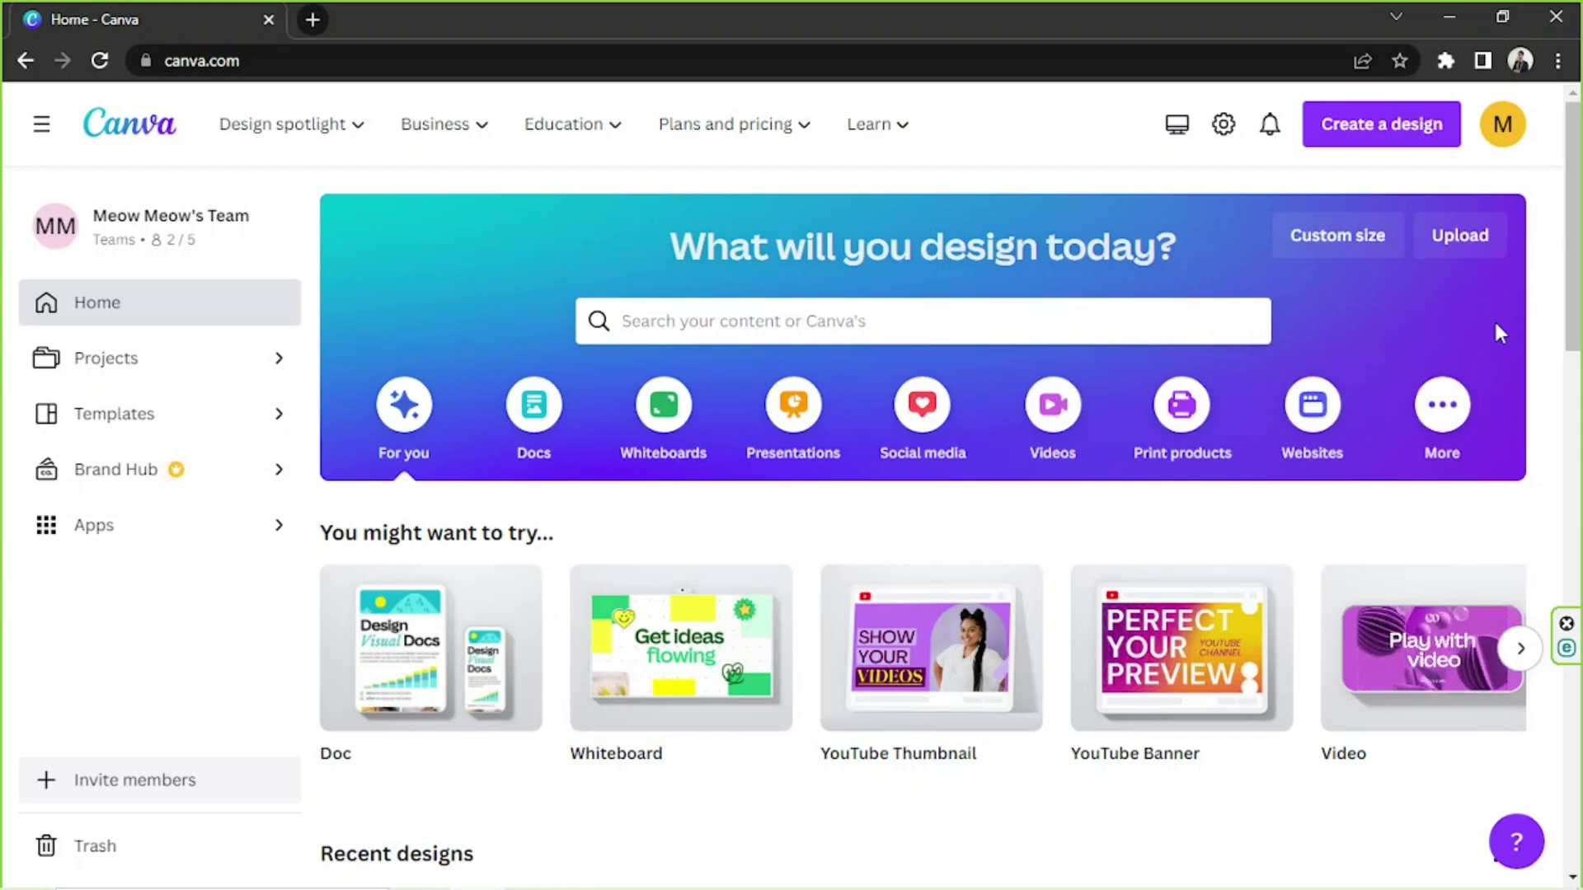
# Start a new blank 1920 × 1080 YouTube video design from Create a design
pyautogui.click(1336, 239)
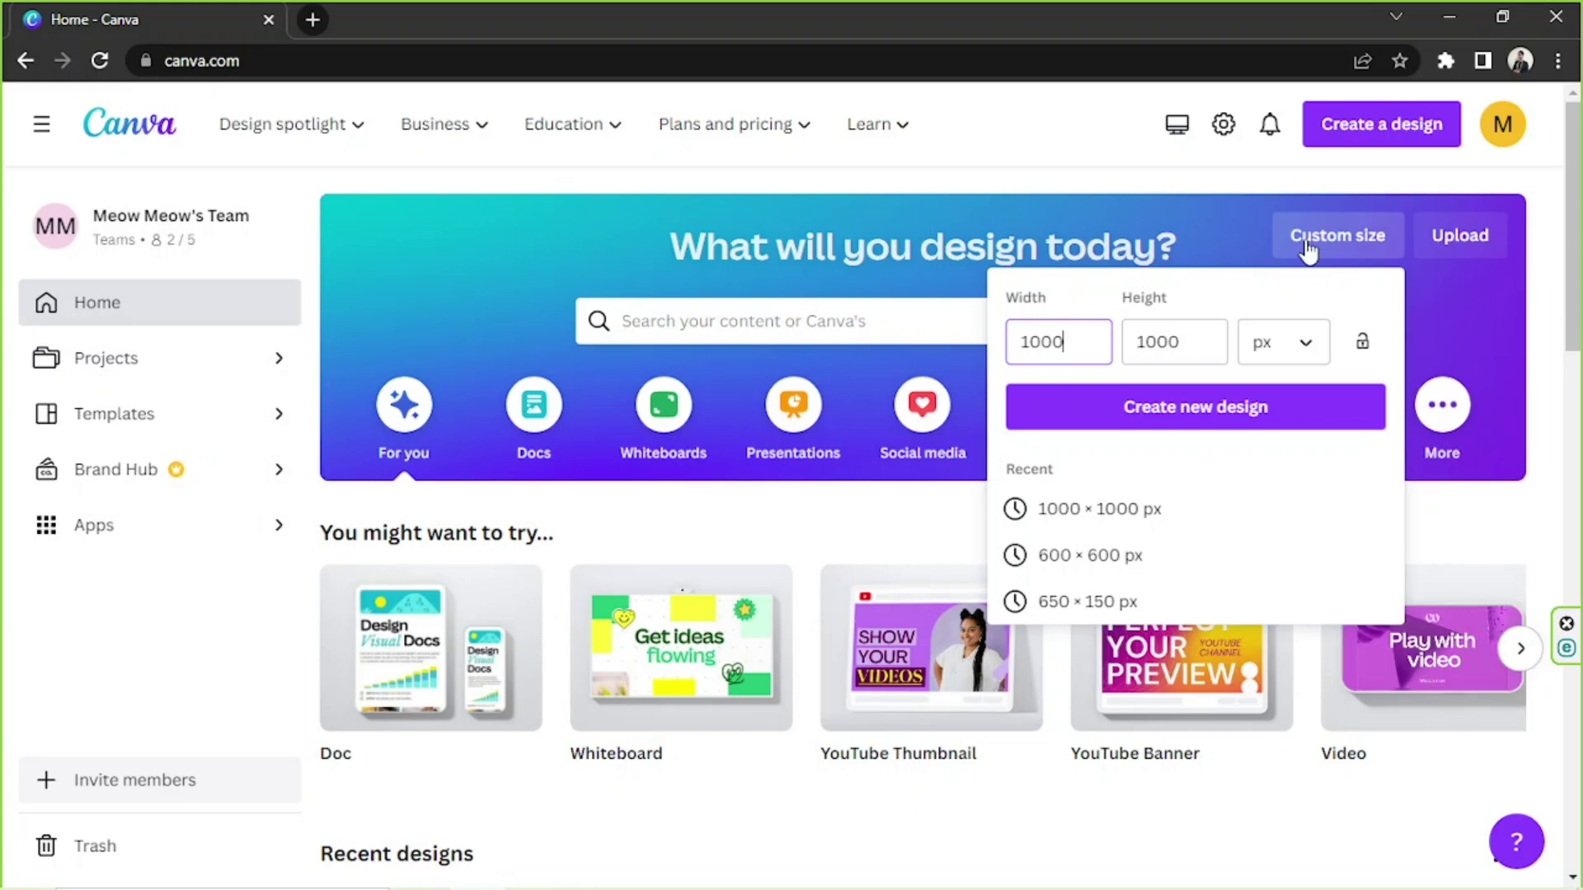
pyautogui.click(1406, 138)
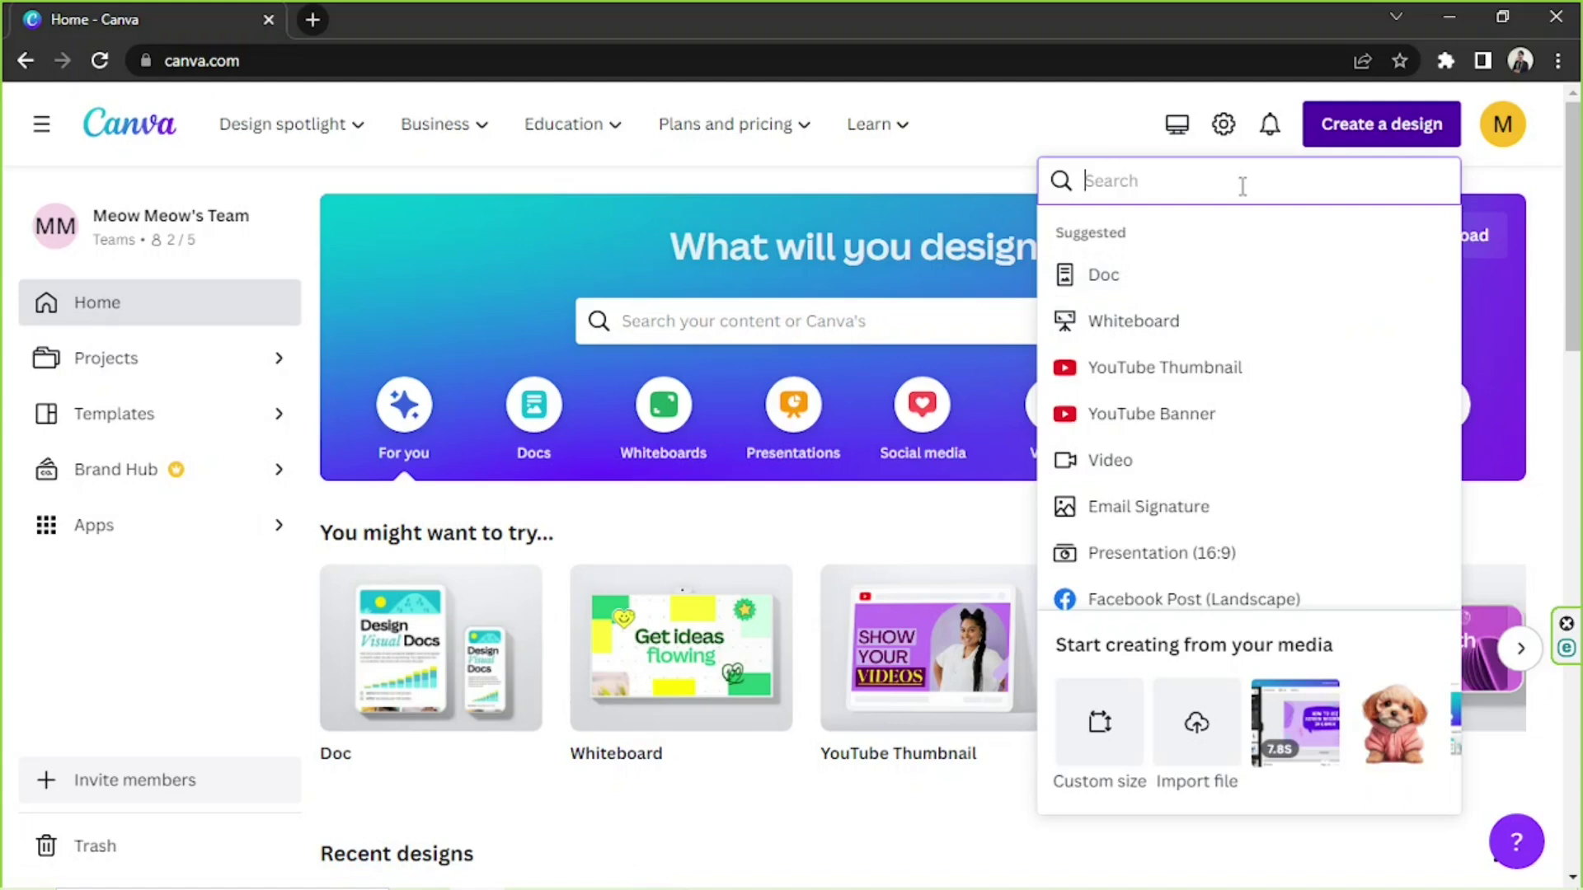
pyautogui.write('youtube video')
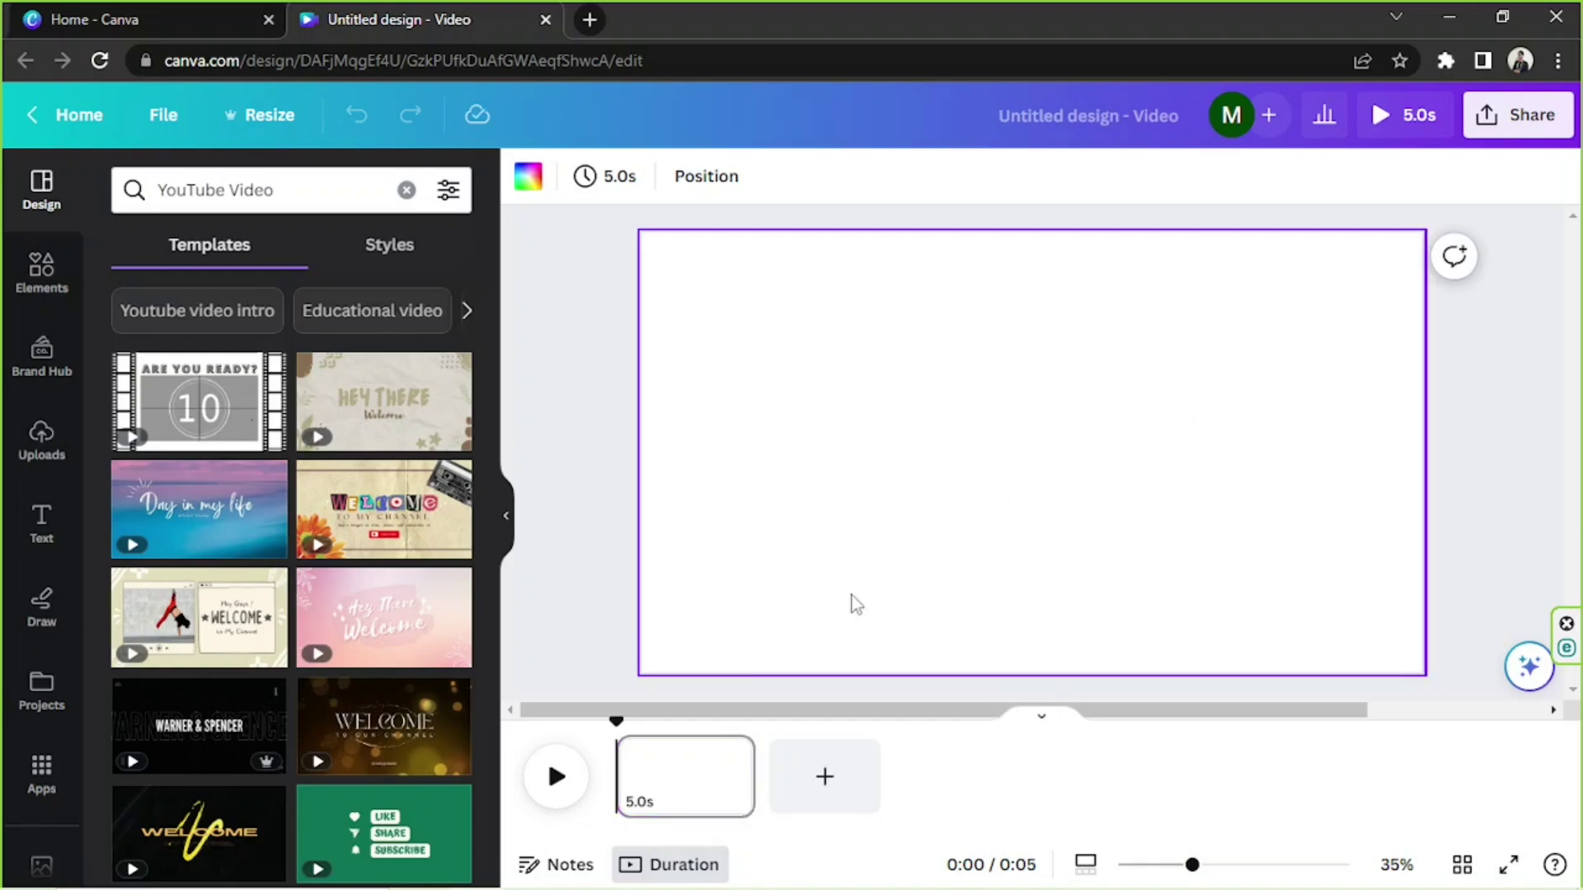
# Hide the templates panel and show the Videos tab of Uploads
pyautogui.click(510, 526)
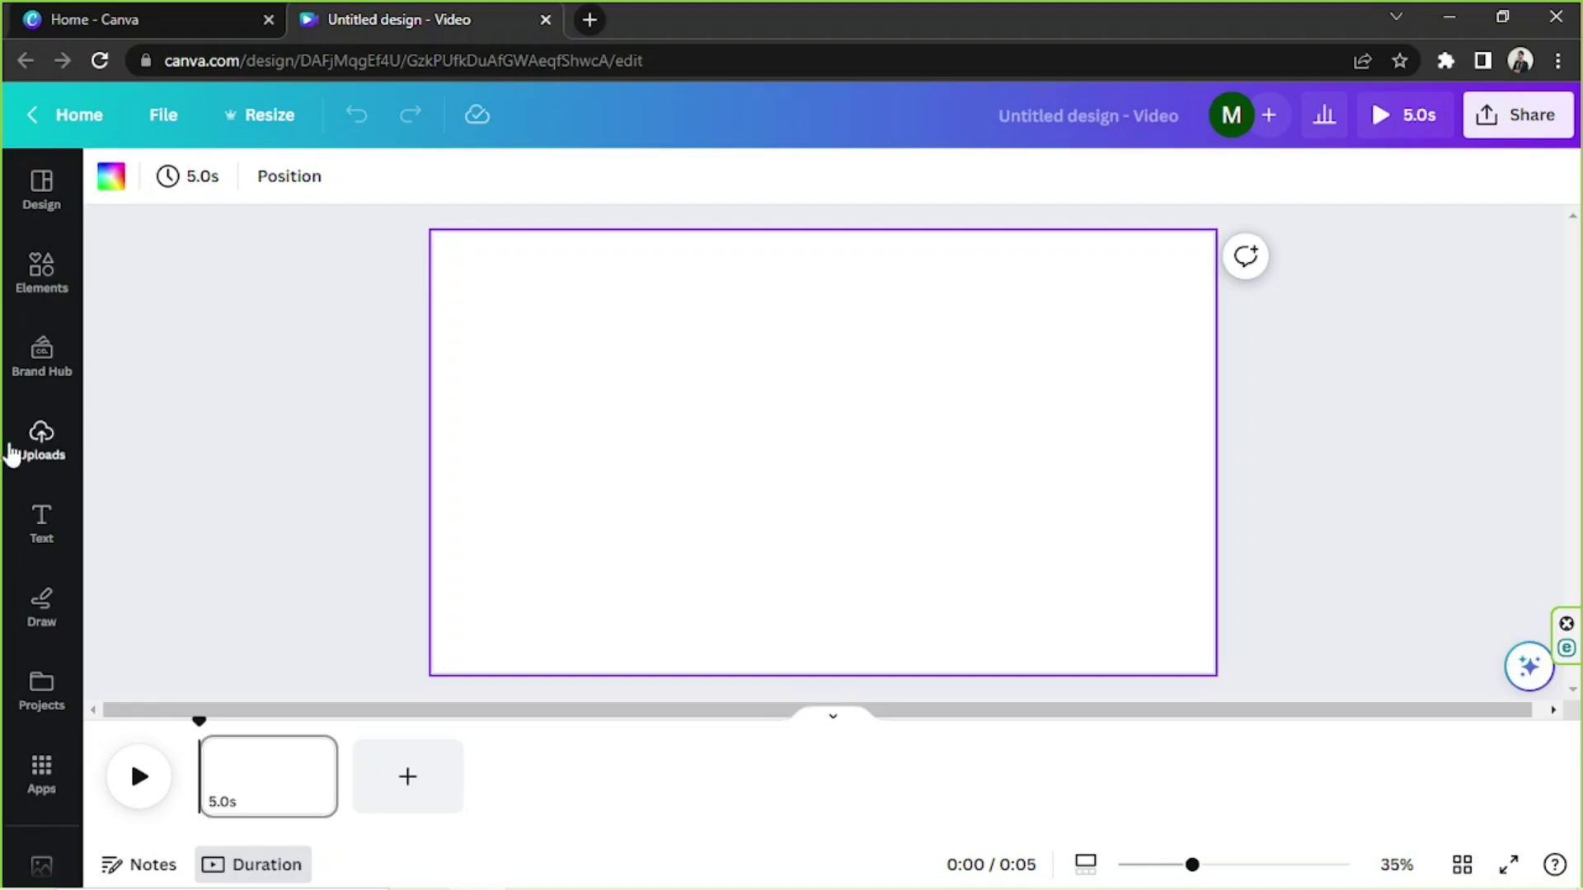
pyautogui.click(26, 452)
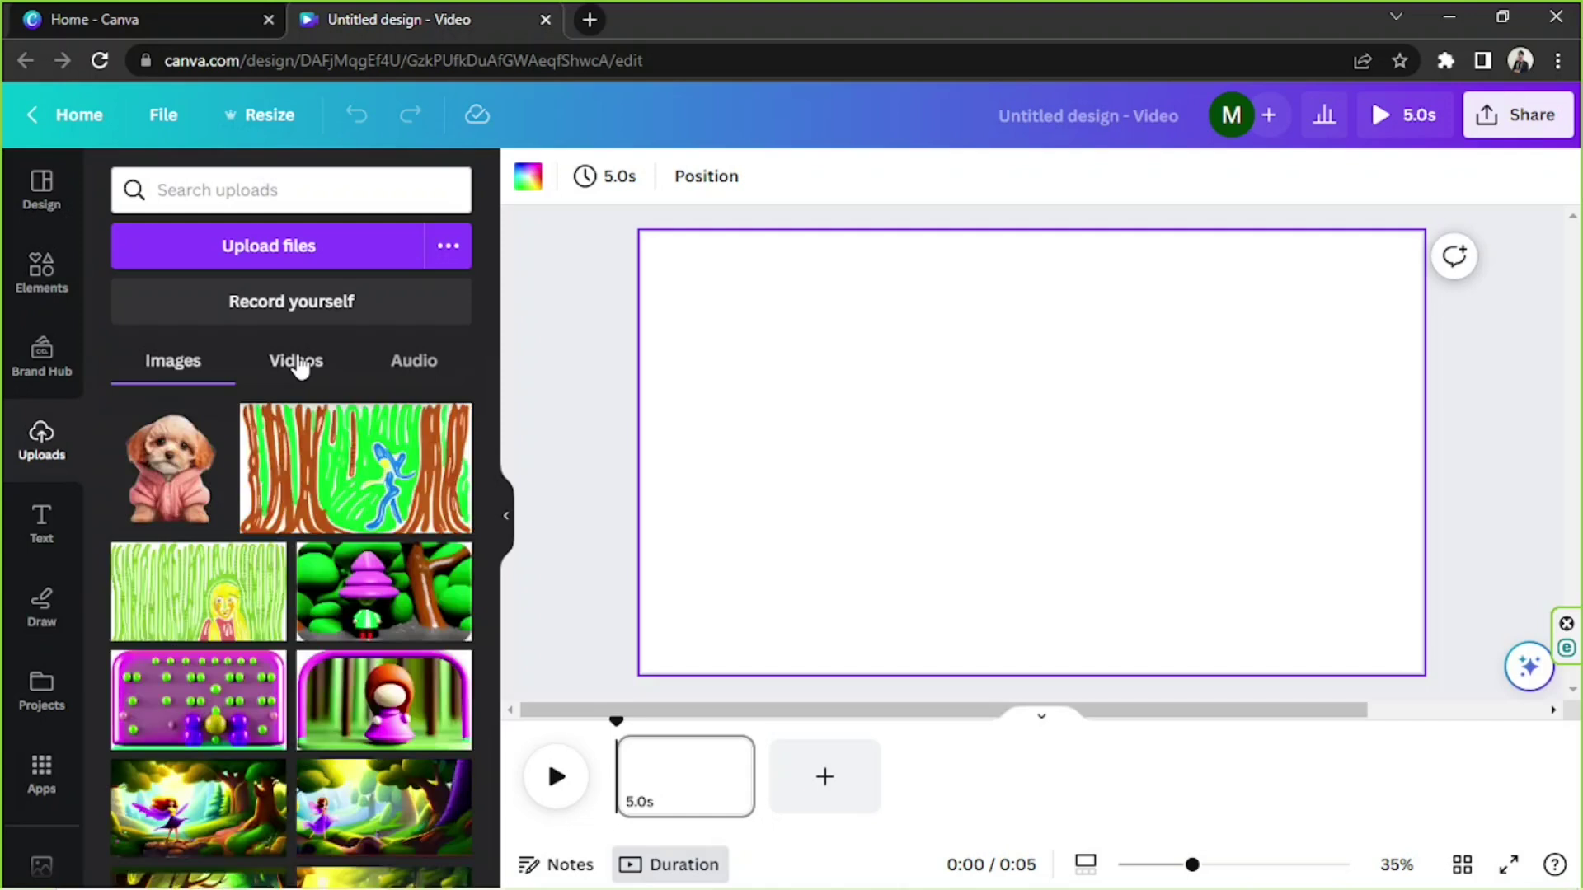
pyautogui.click(297, 362)
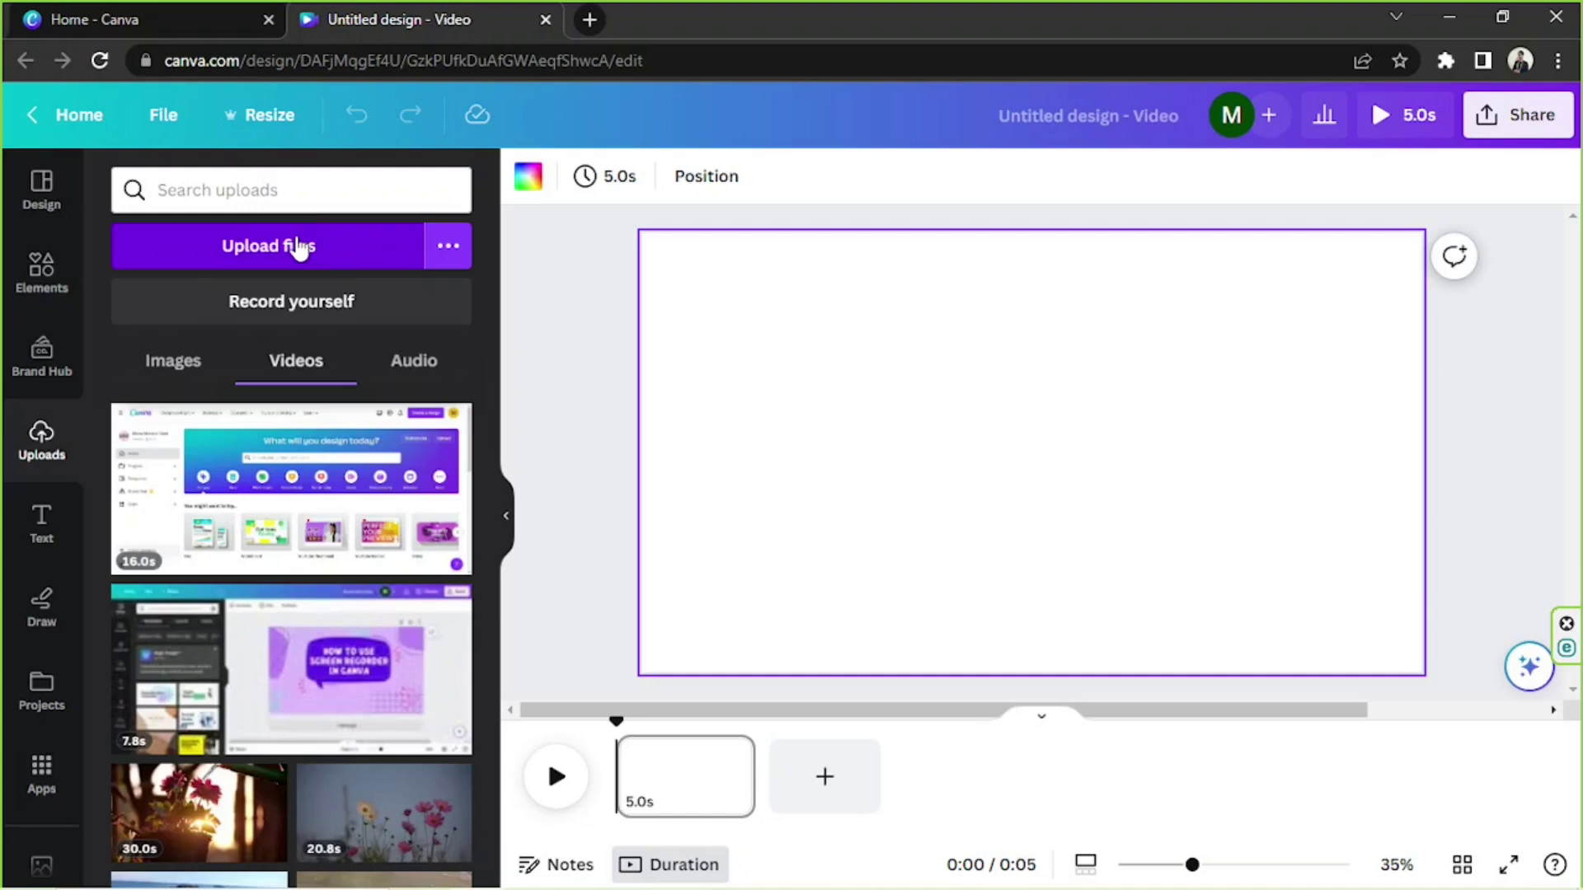
# Upload the Sample Green Screen video from the computer into Canva
pyautogui.click(299, 247)
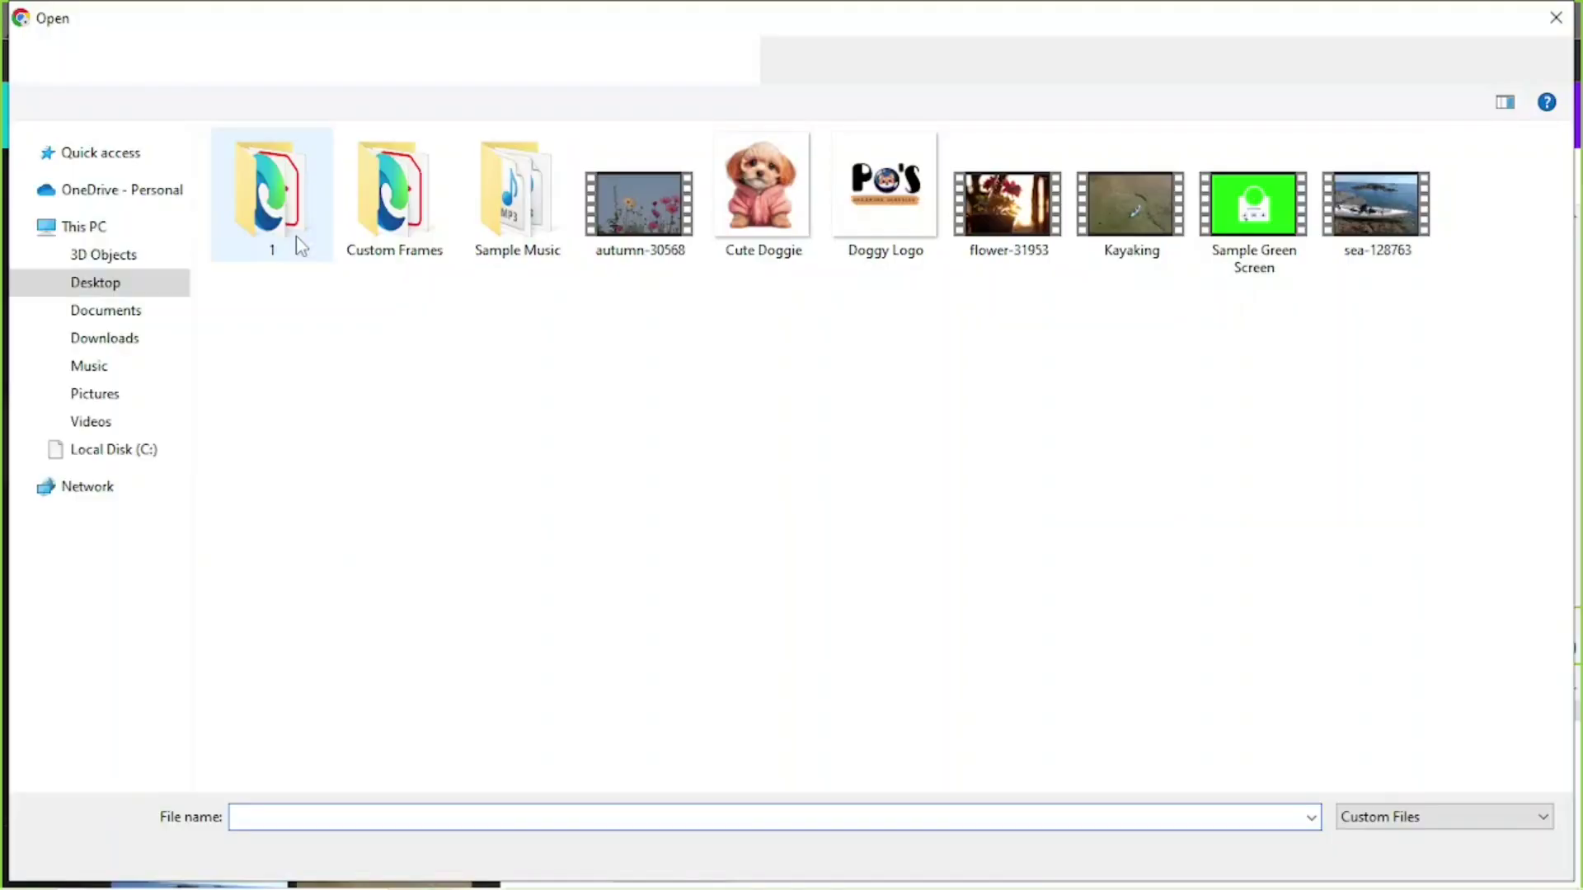
pyautogui.click(1227, 241)
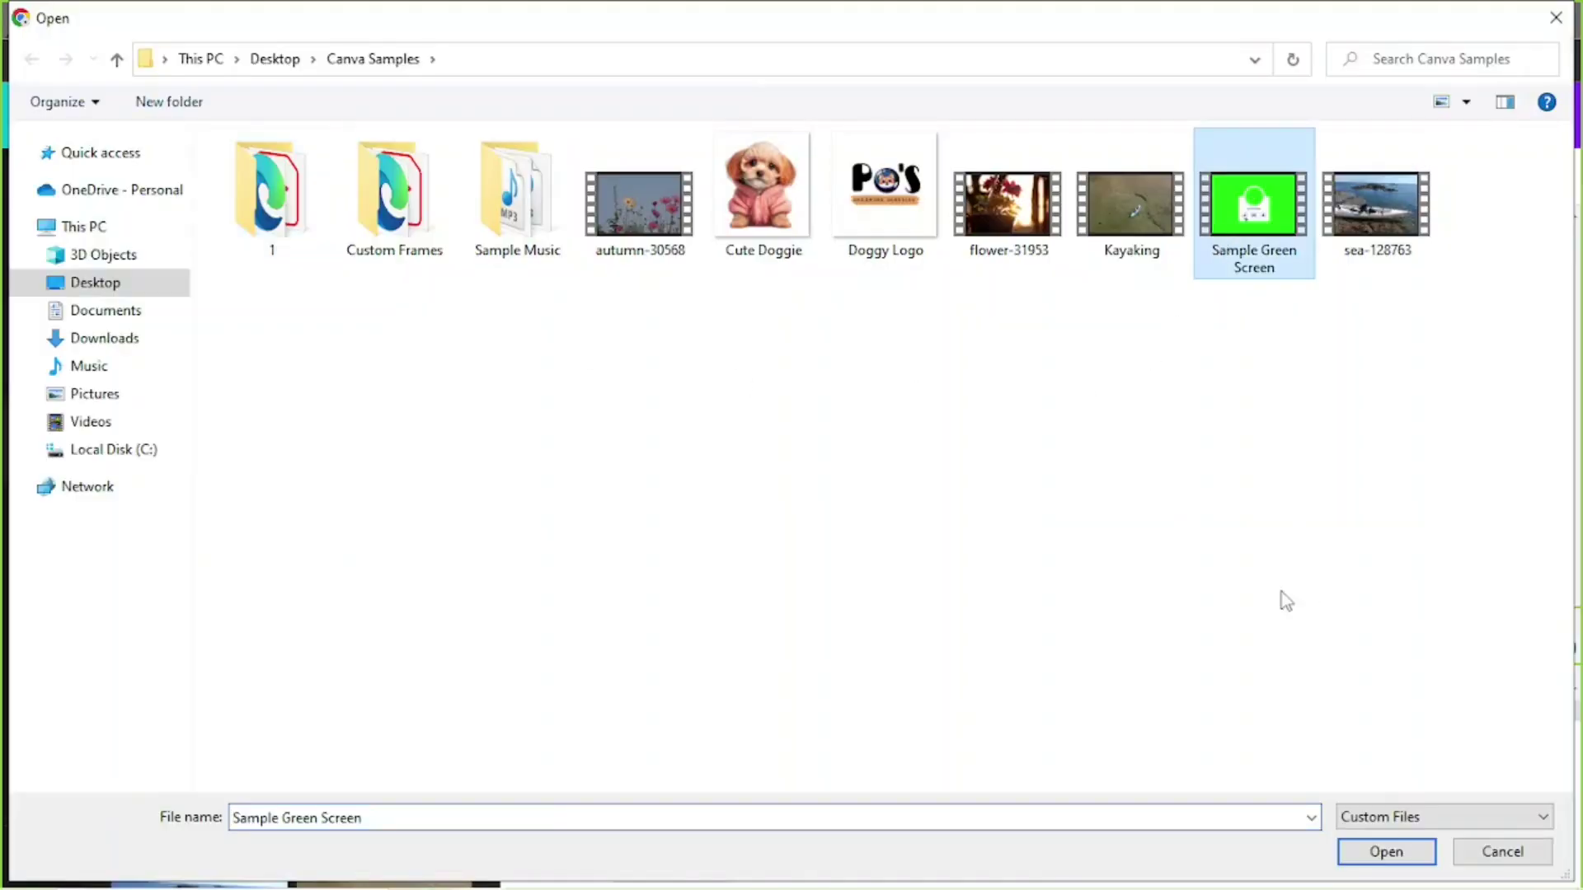
pyautogui.click(1350, 852)
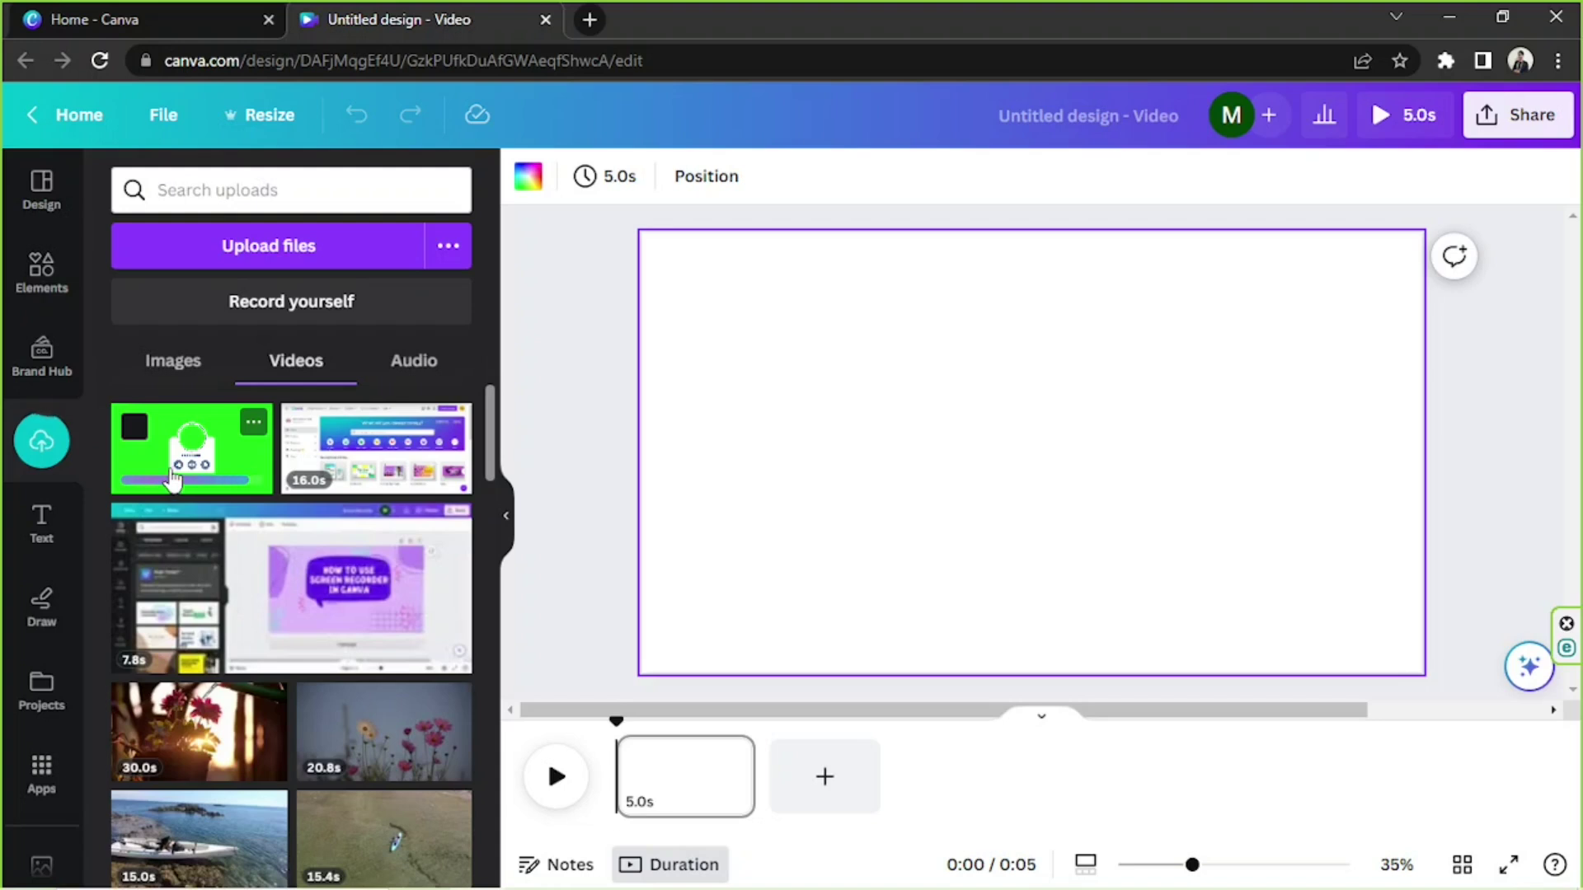
# Add the green-screen clip to the page, enlarge it, and set it as the background
pyautogui.click(174, 474)
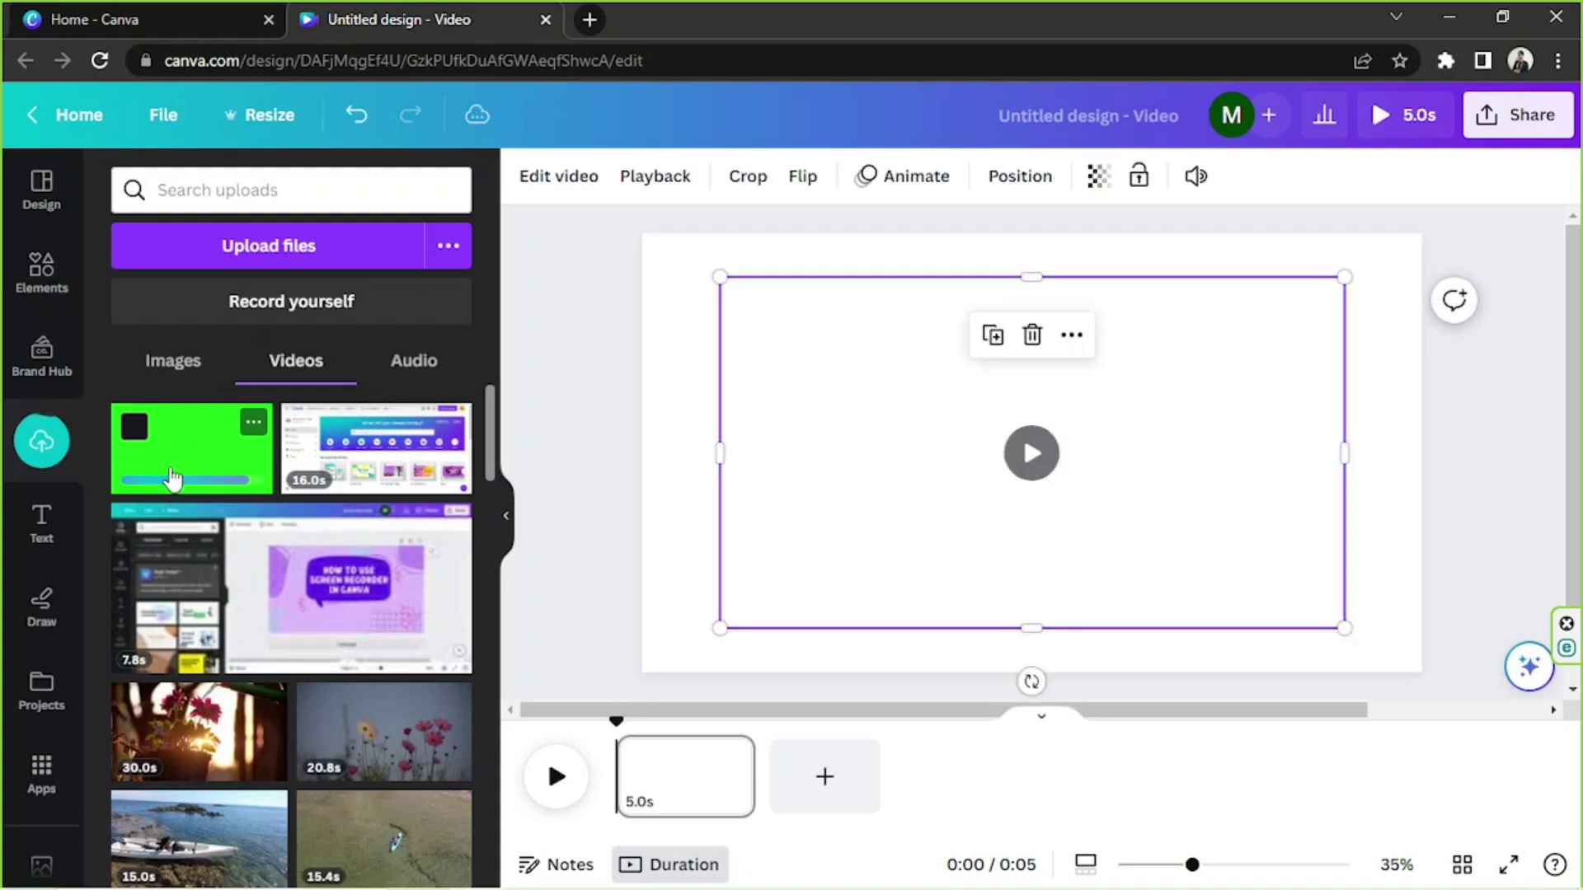
pyautogui.moveTo(1153, 448); pyautogui.dragTo(1078, 357)
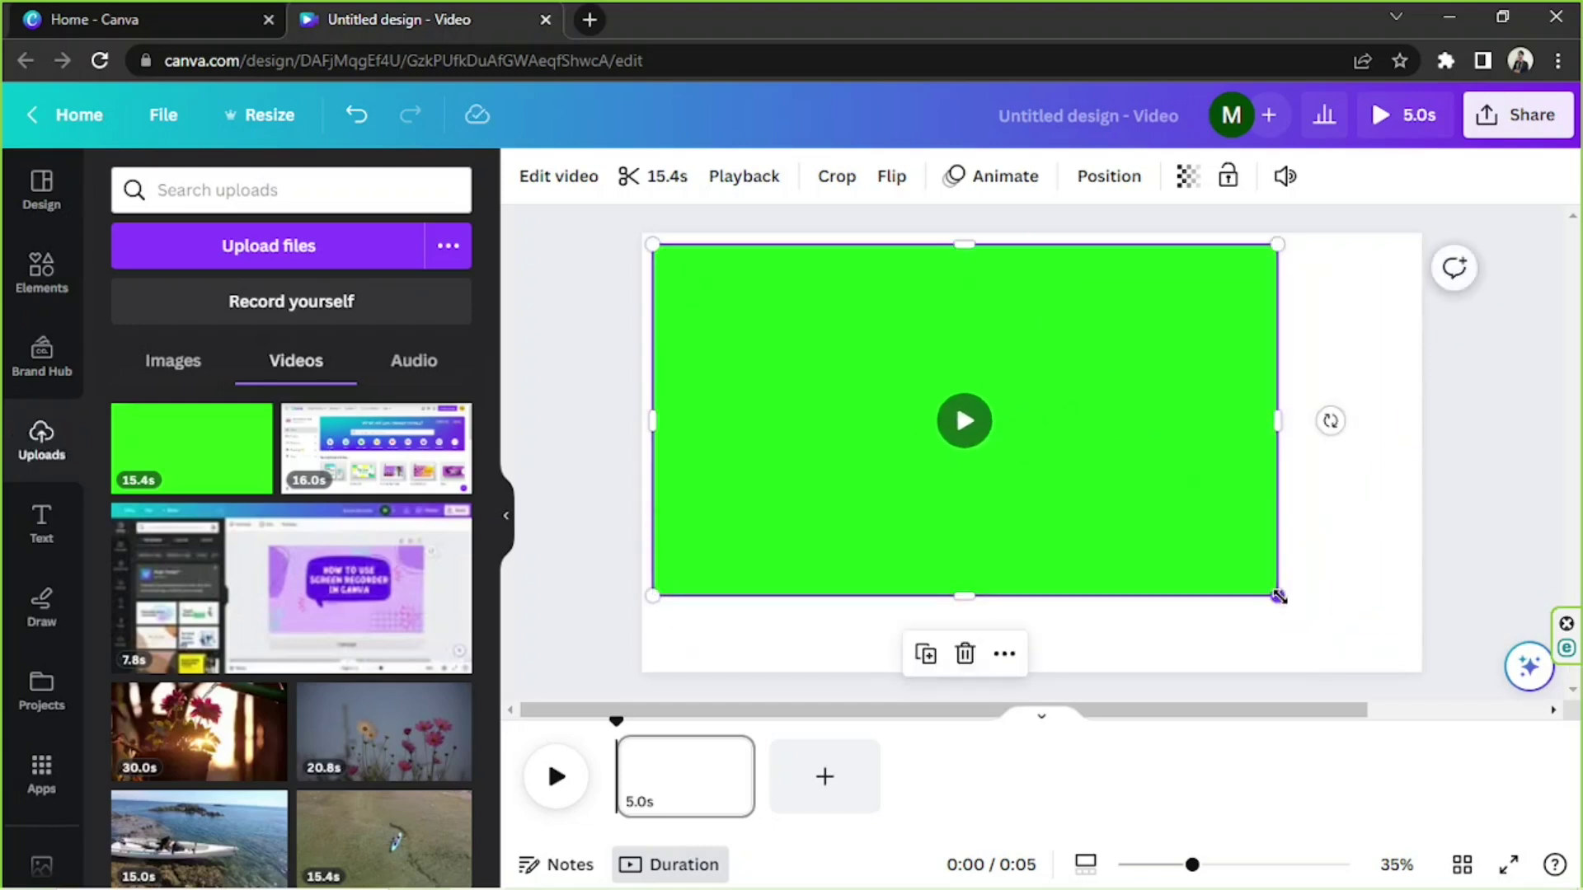
pyautogui.moveTo(1277, 595); pyautogui.dragTo(1333, 629)
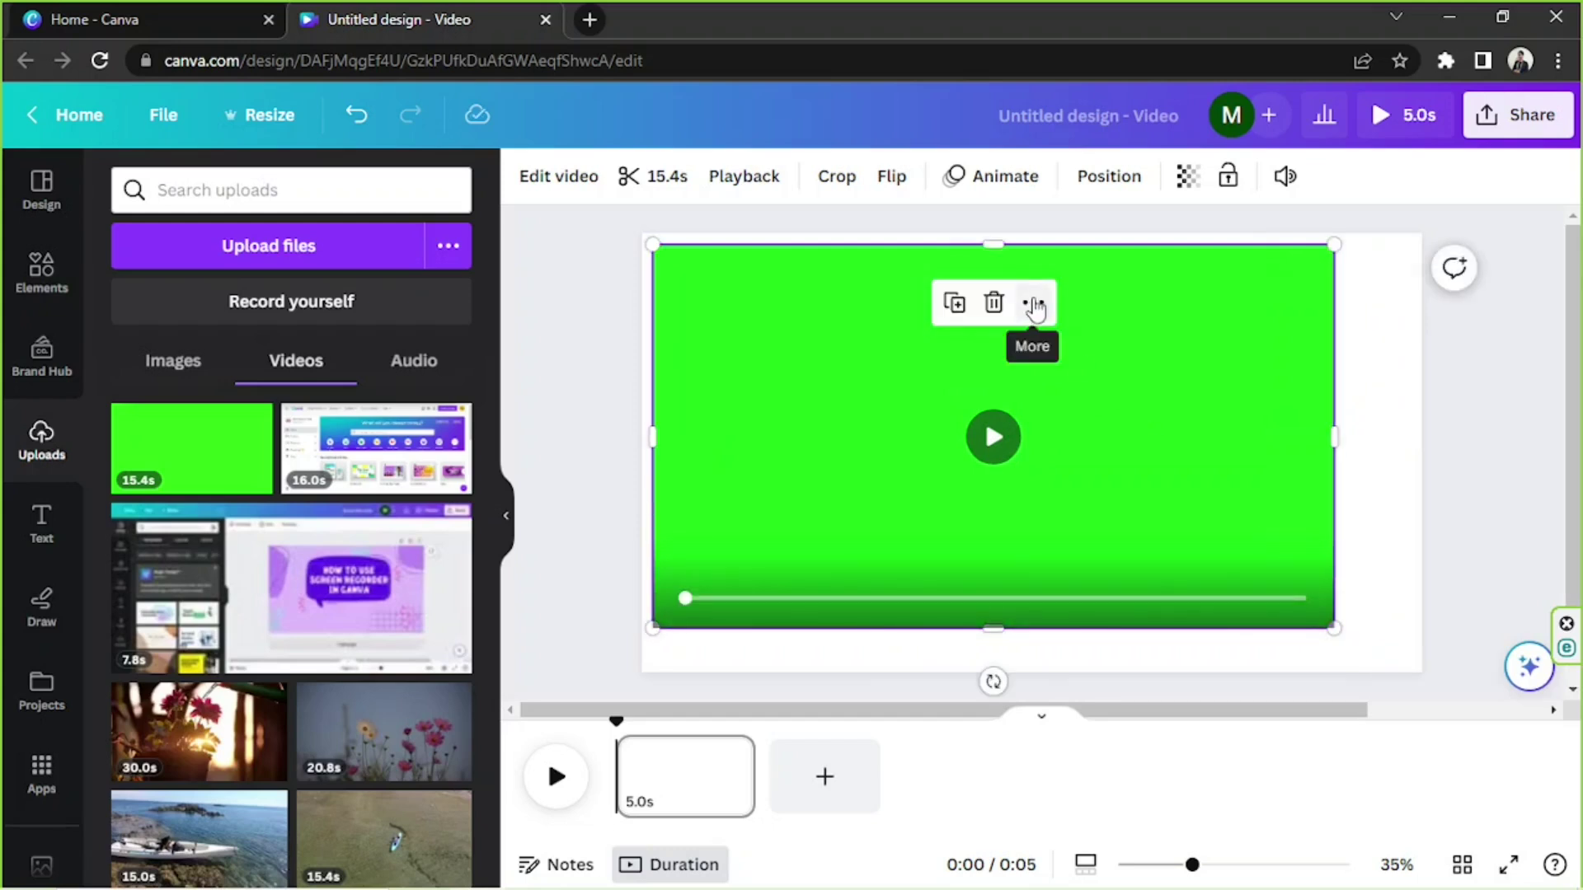
pyautogui.click(1035, 305)
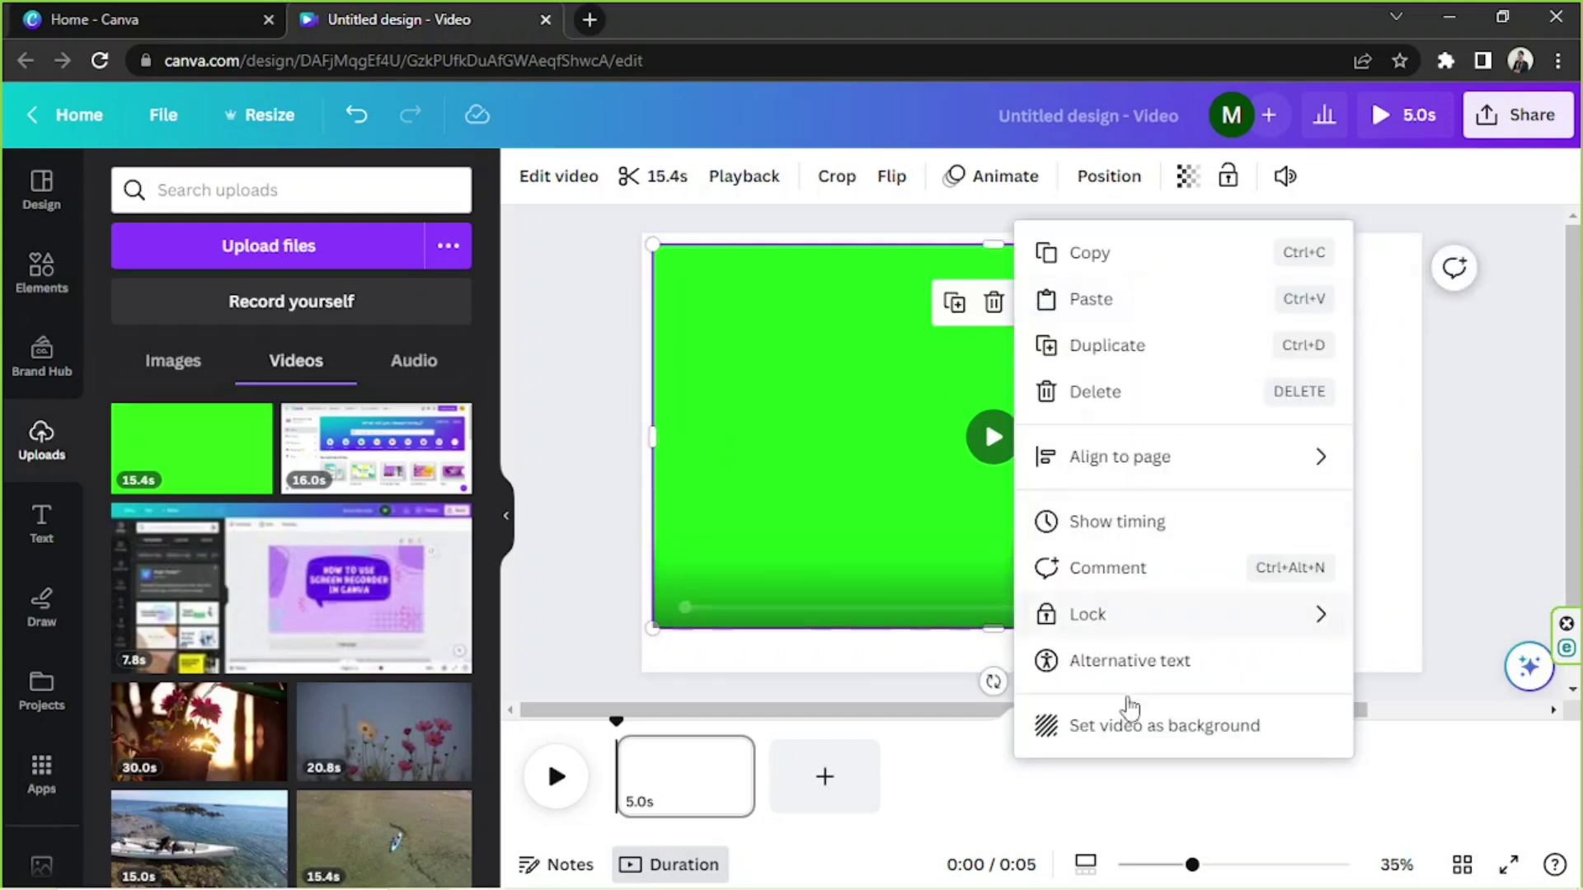
pyautogui.click(1162, 727)
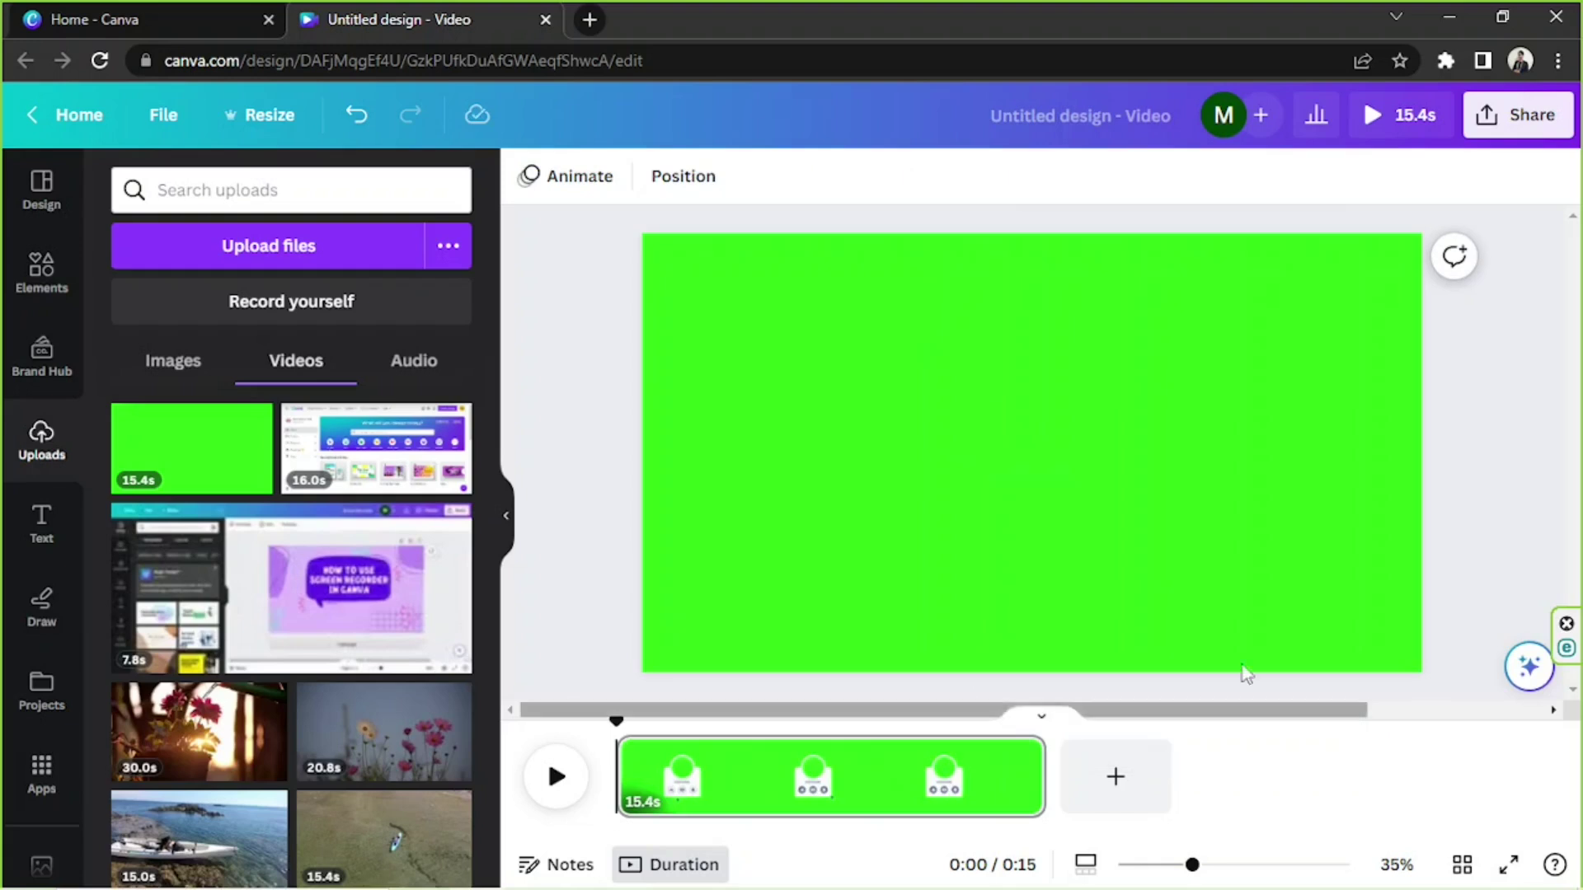
# Preview the 15.4s design playback, then reselect the background video
pyautogui.click(555, 779)
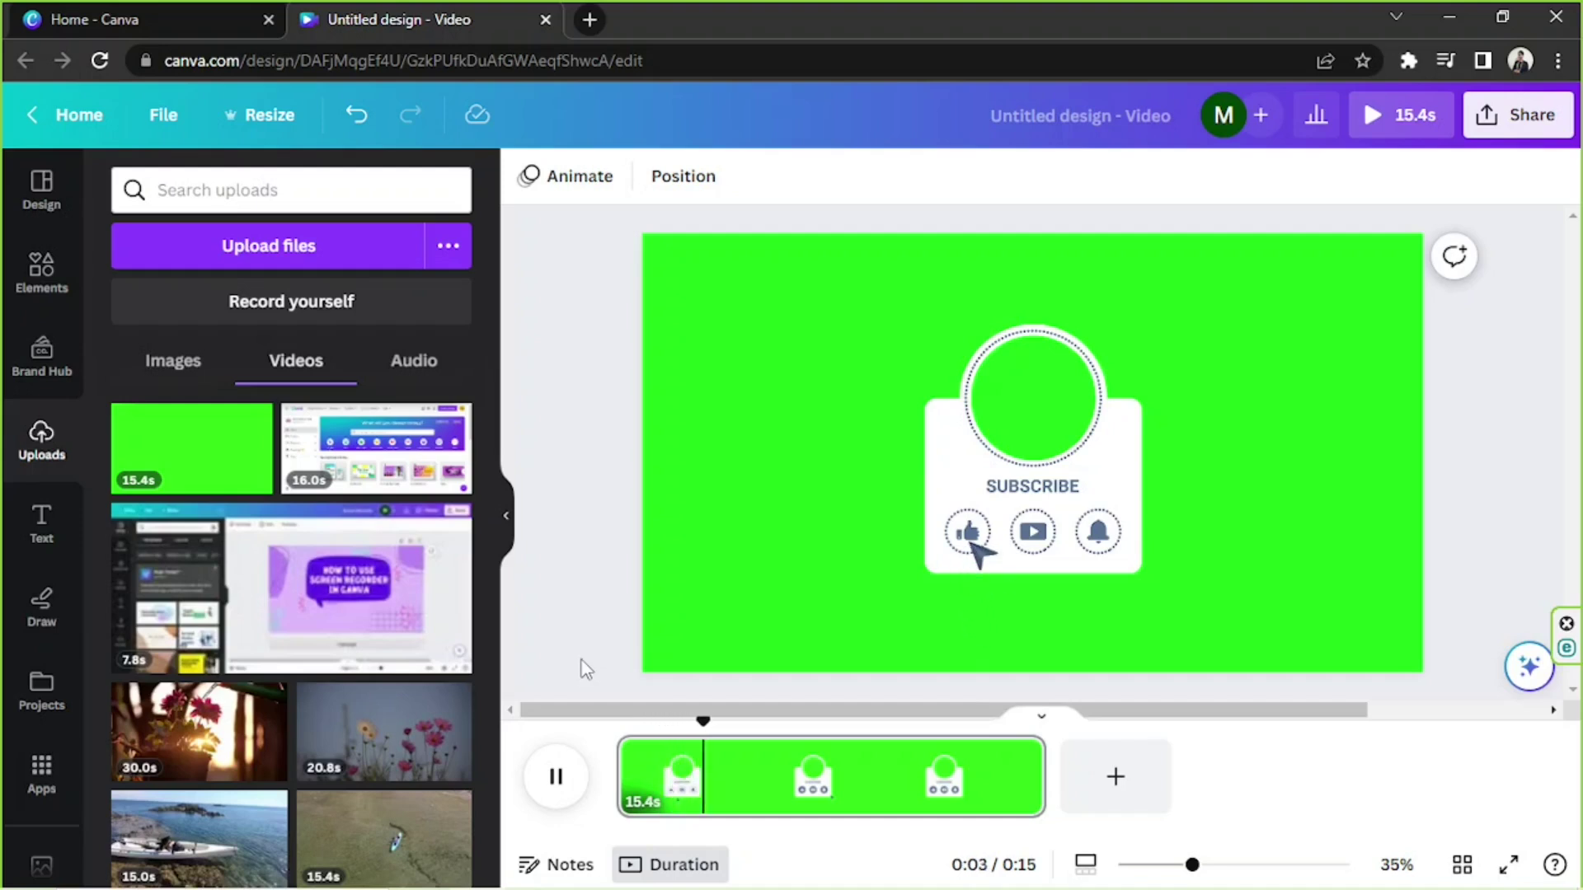
pyautogui.click(566, 784)
pyautogui.click(779, 487)
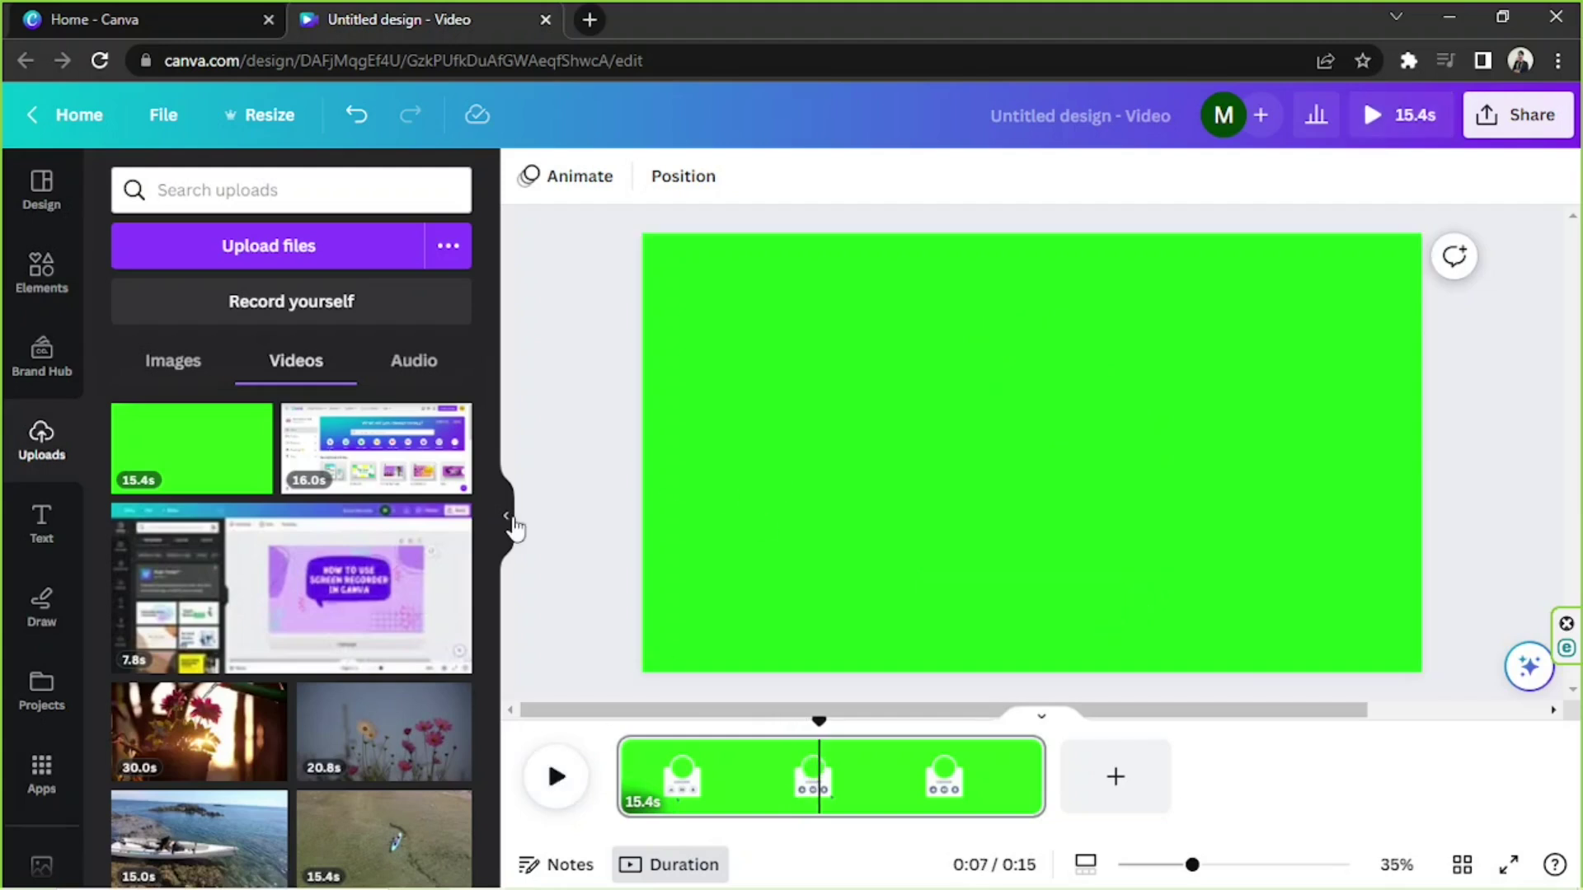
pyautogui.click(507, 519)
pyautogui.click(657, 497)
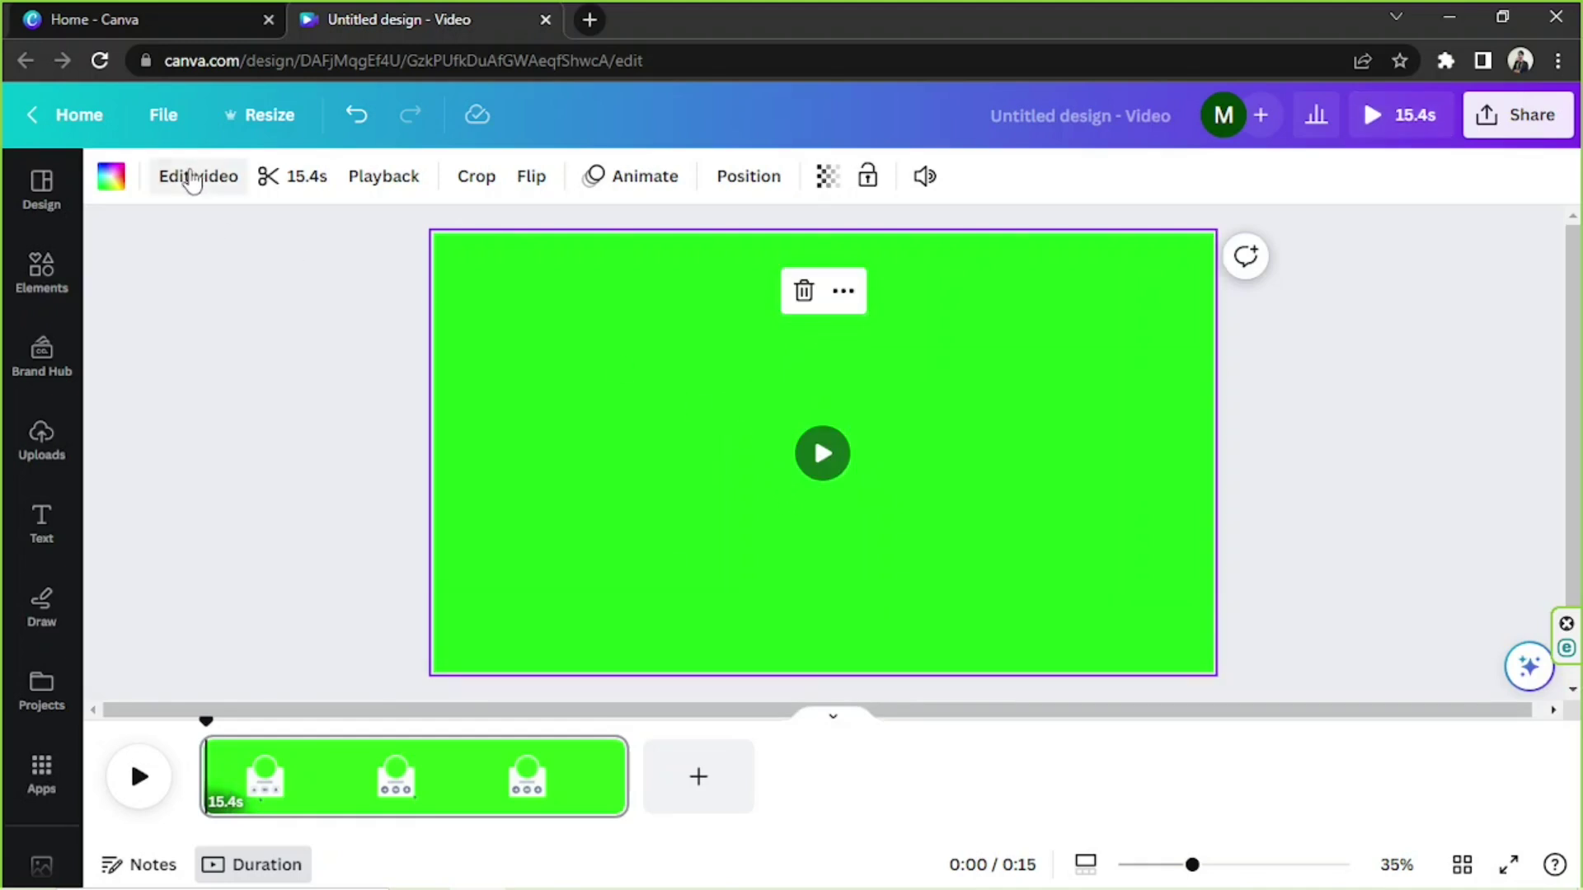
# Apply Background Remover to the green-screen clip and play the design to check it
pyautogui.click(192, 178)
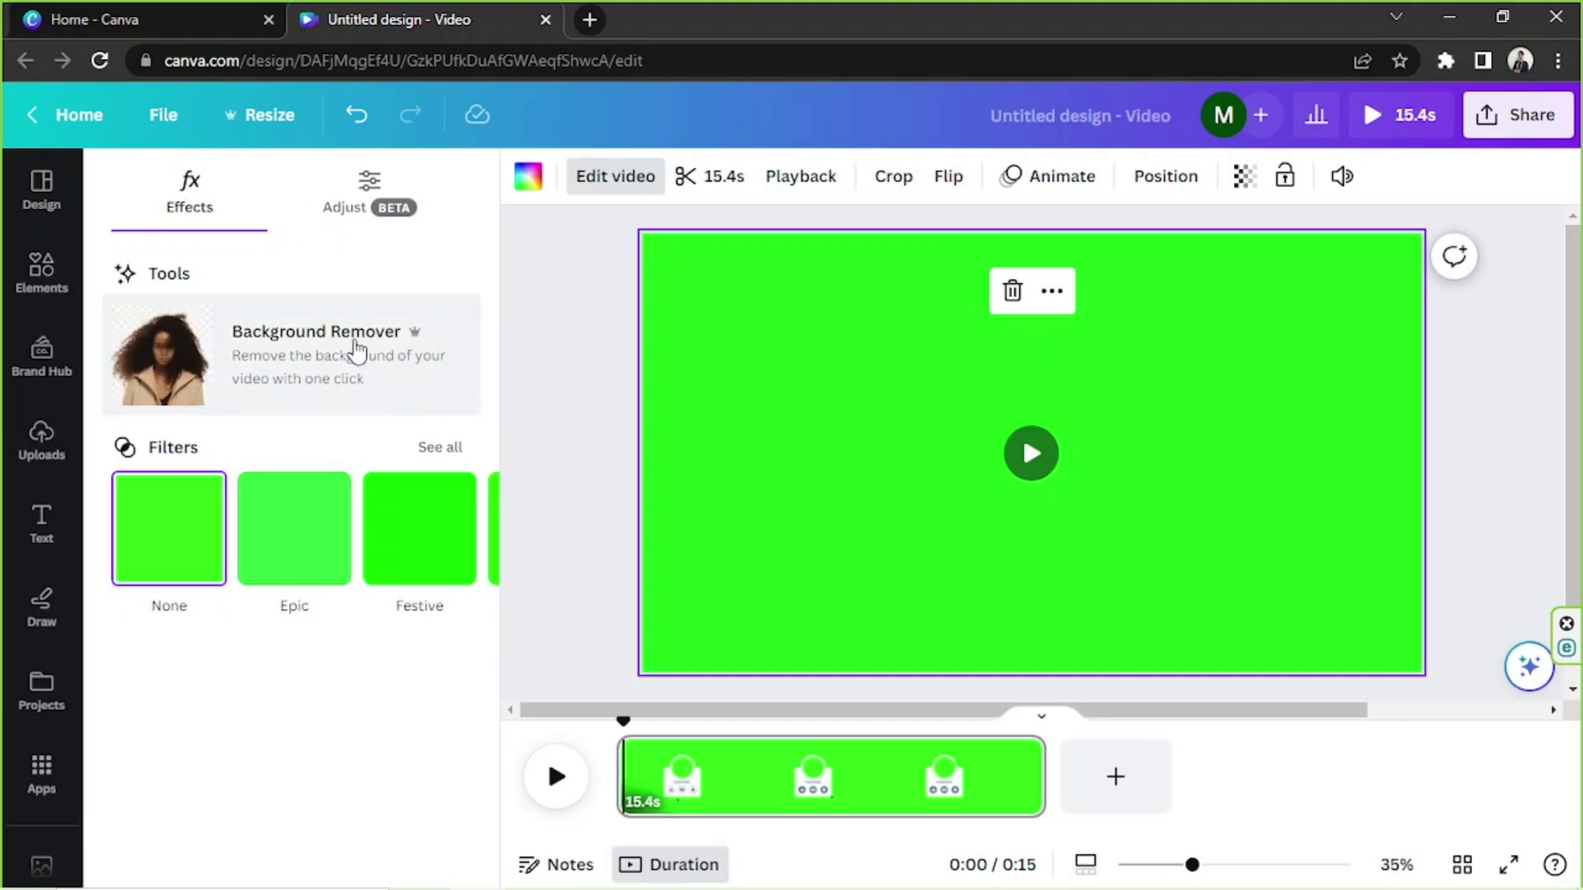
pyautogui.click(356, 347)
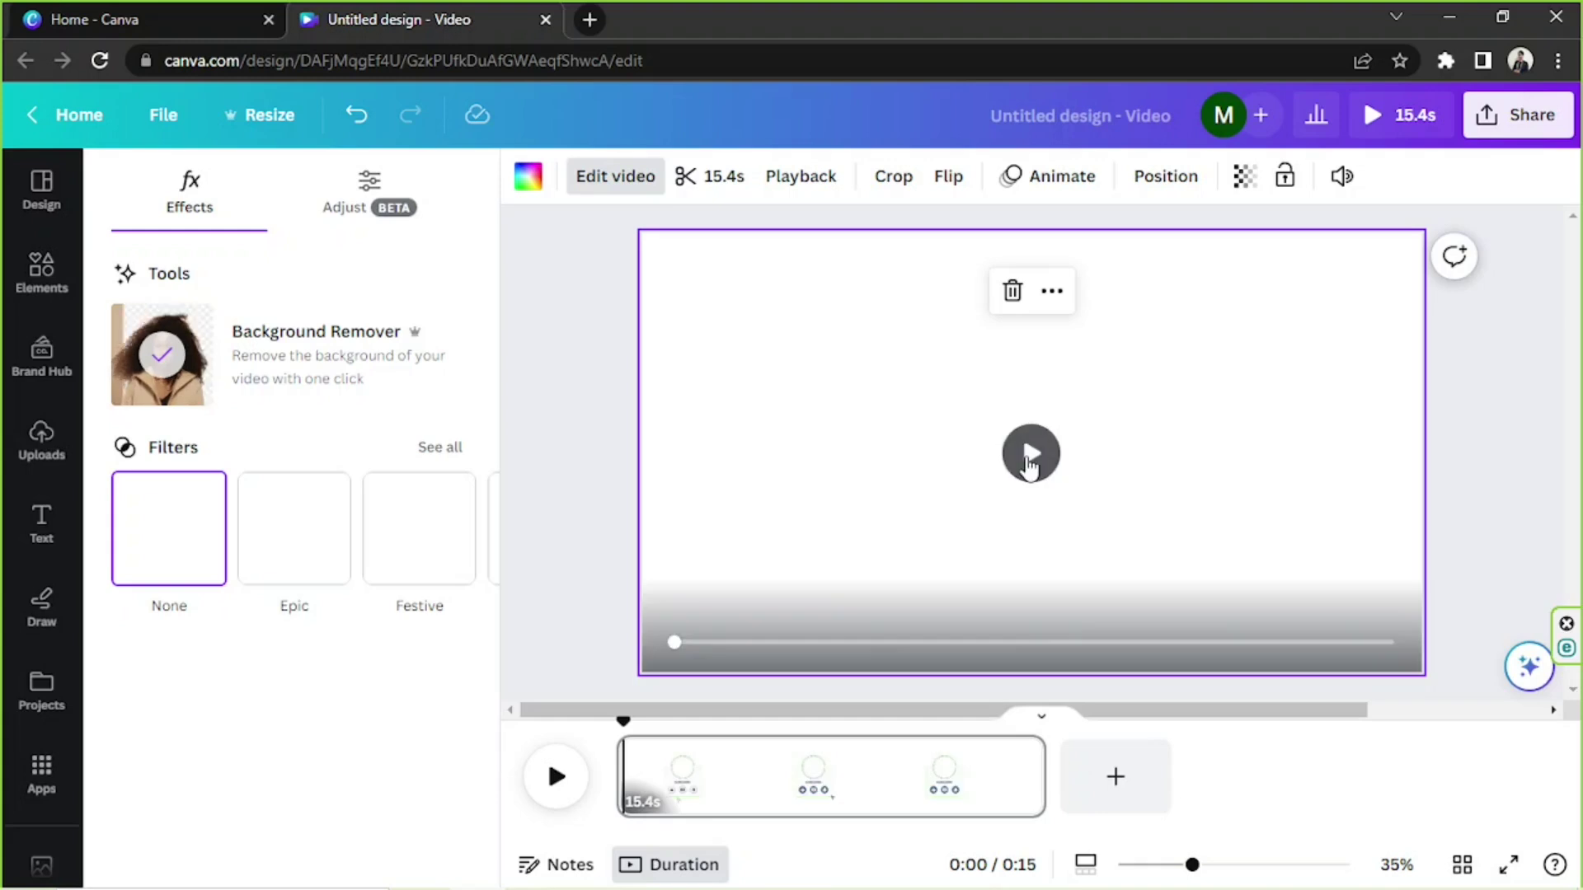
pyautogui.click(1029, 461)
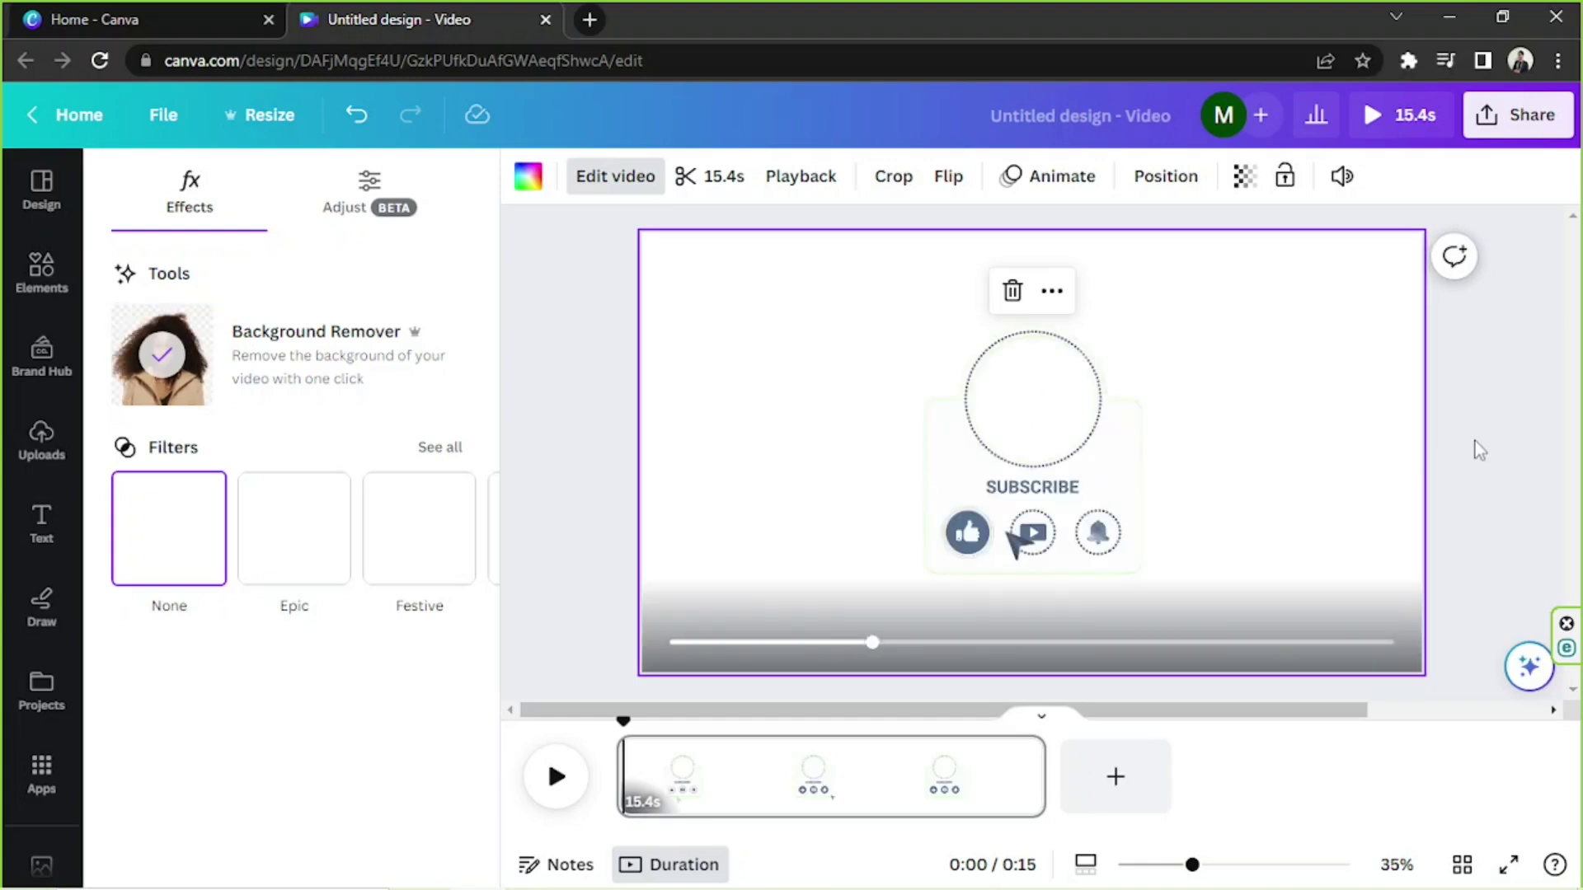
pyautogui.click(556, 777)
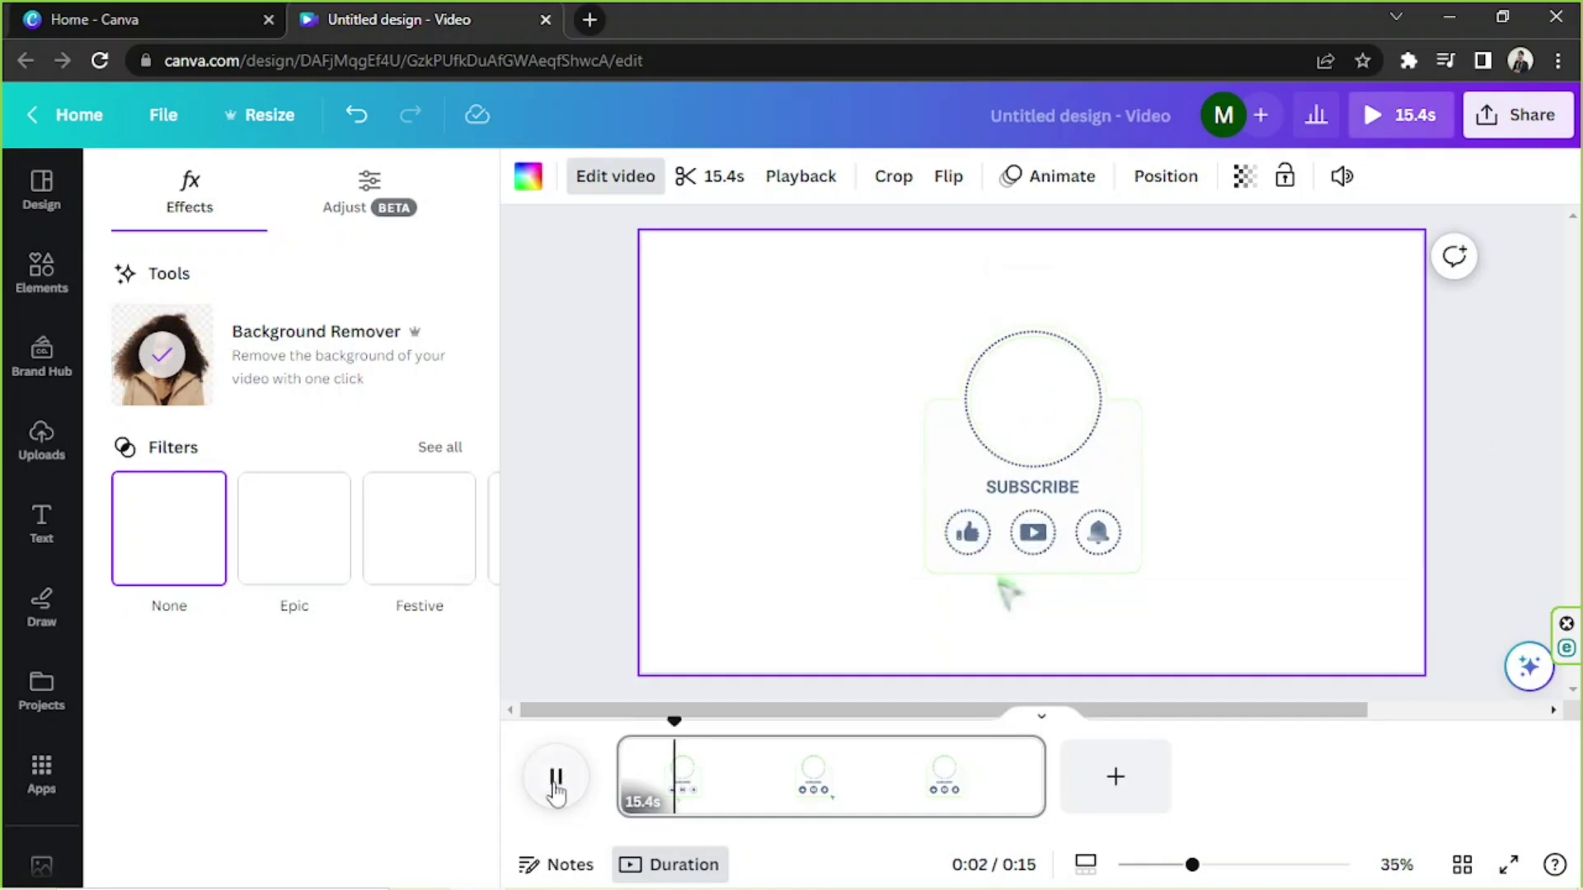
pyautogui.click(557, 790)
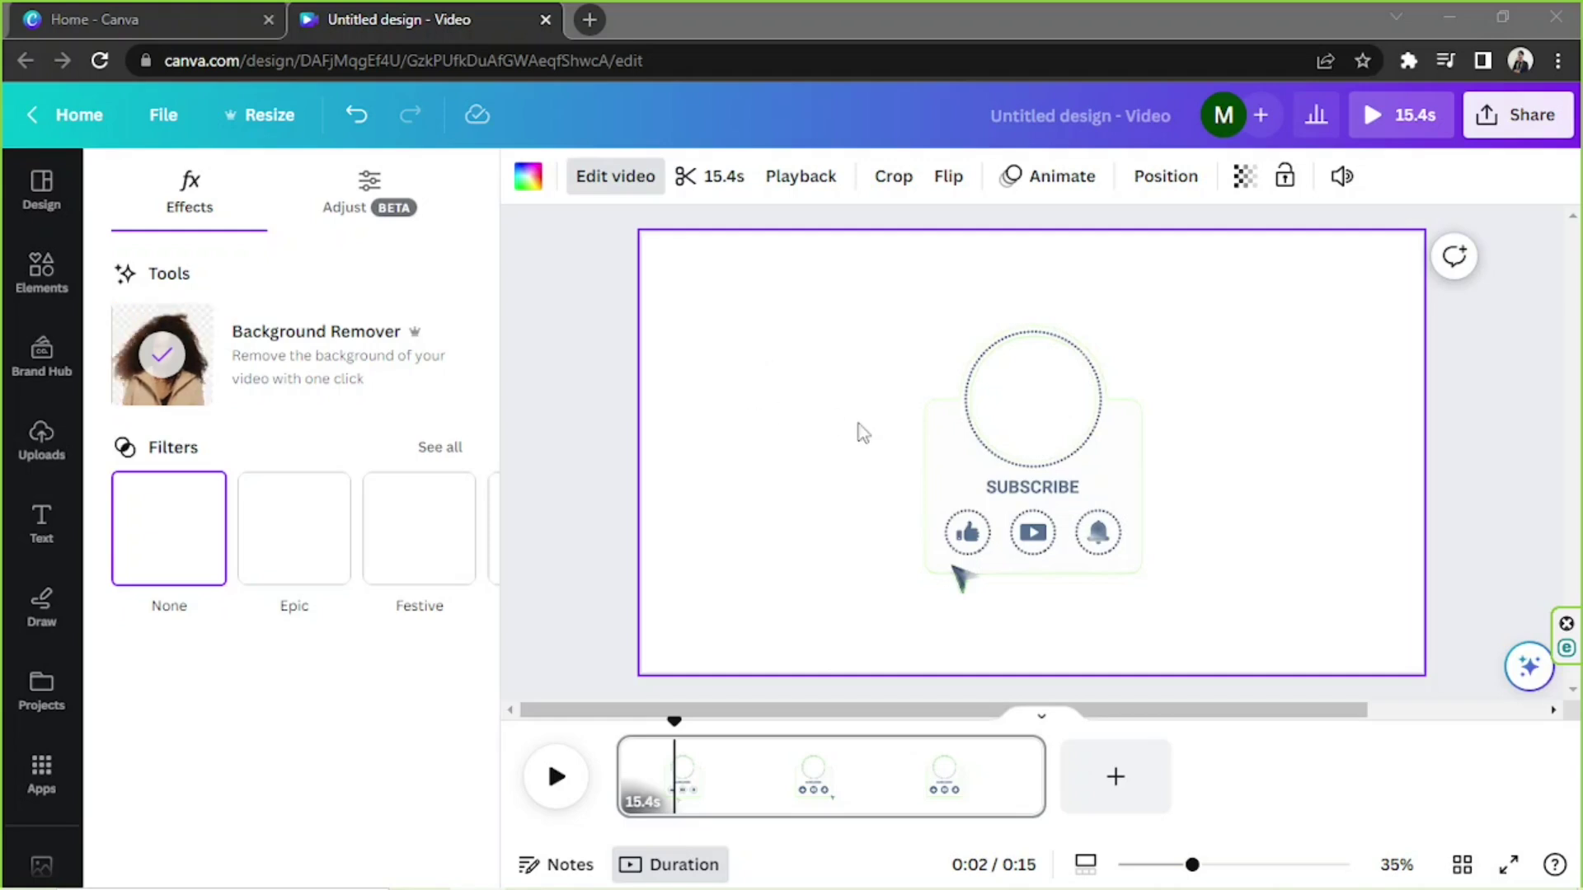
# Delete the clip and fill the page with a solid #59FF27 green background
pyautogui.click(499, 446)
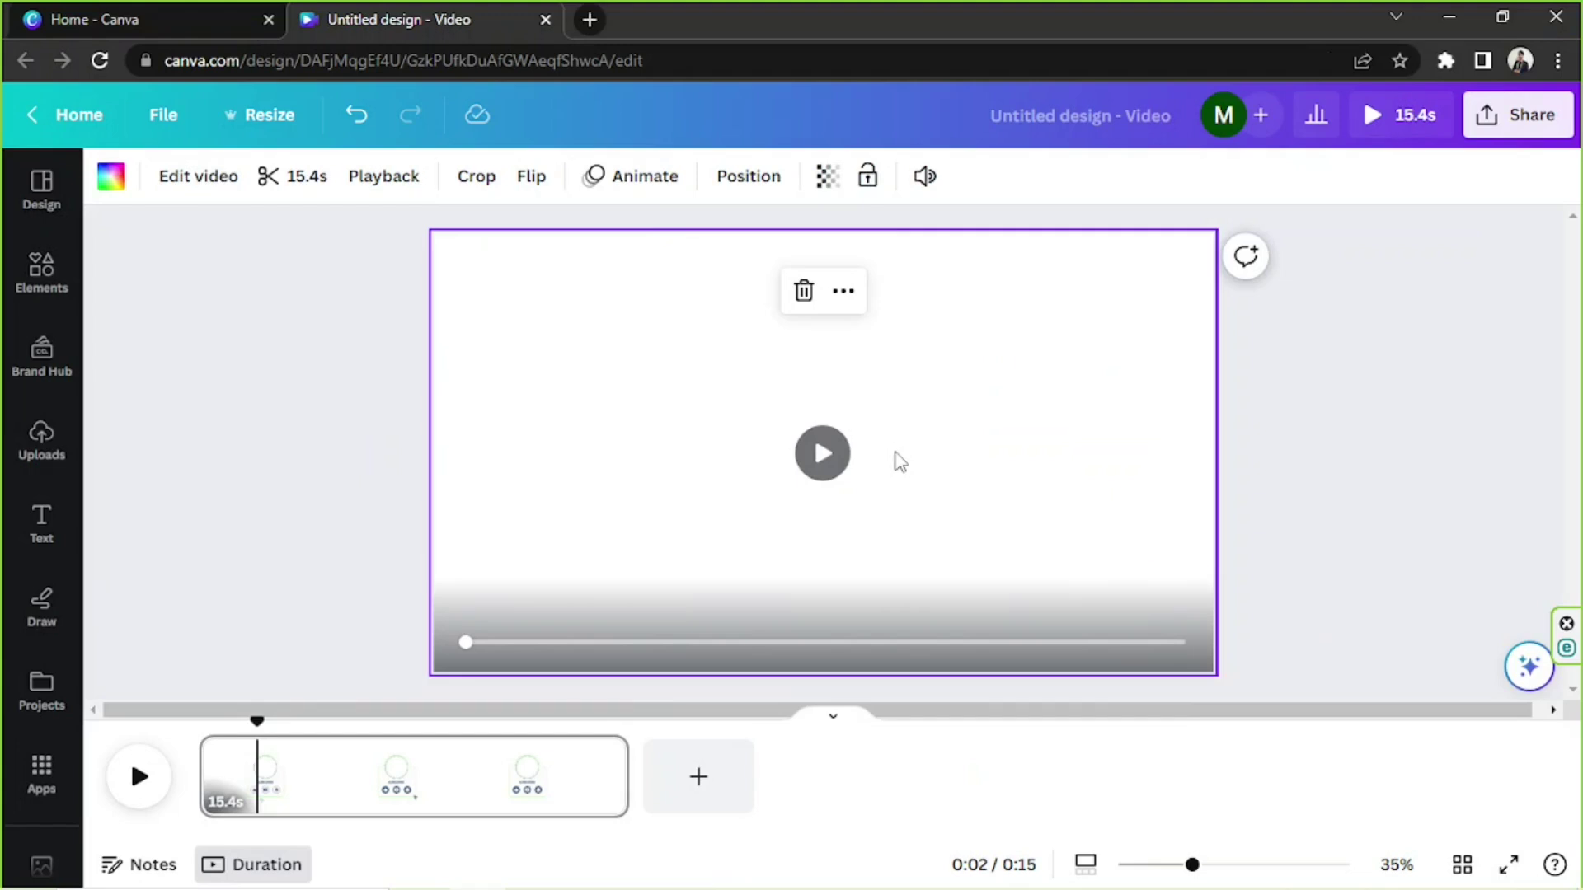
pyautogui.press('Delete')
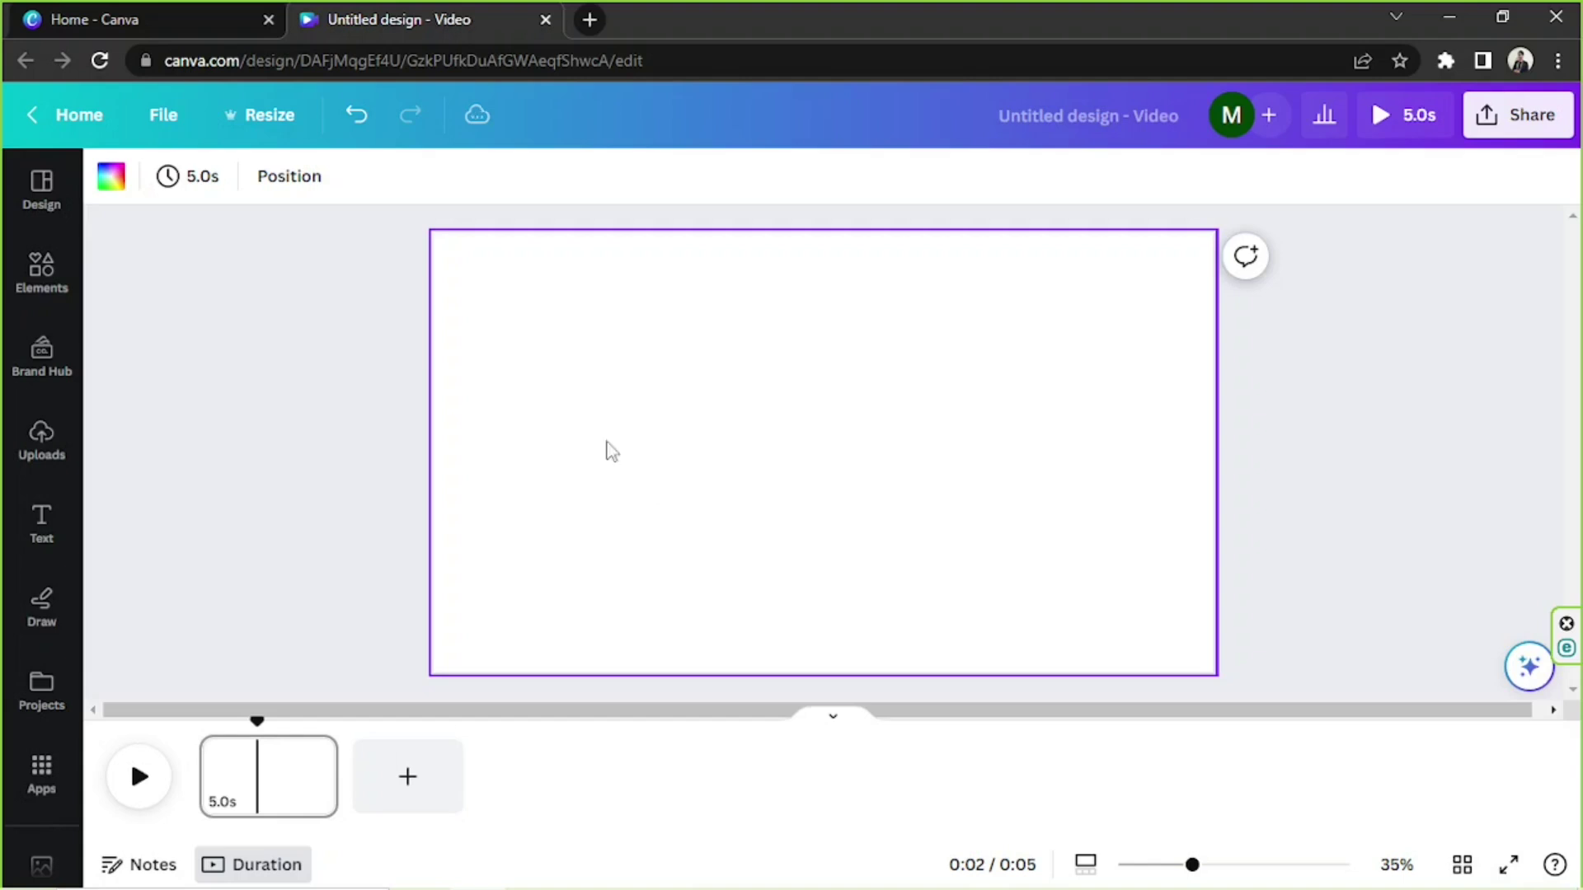
pyautogui.click(111, 175)
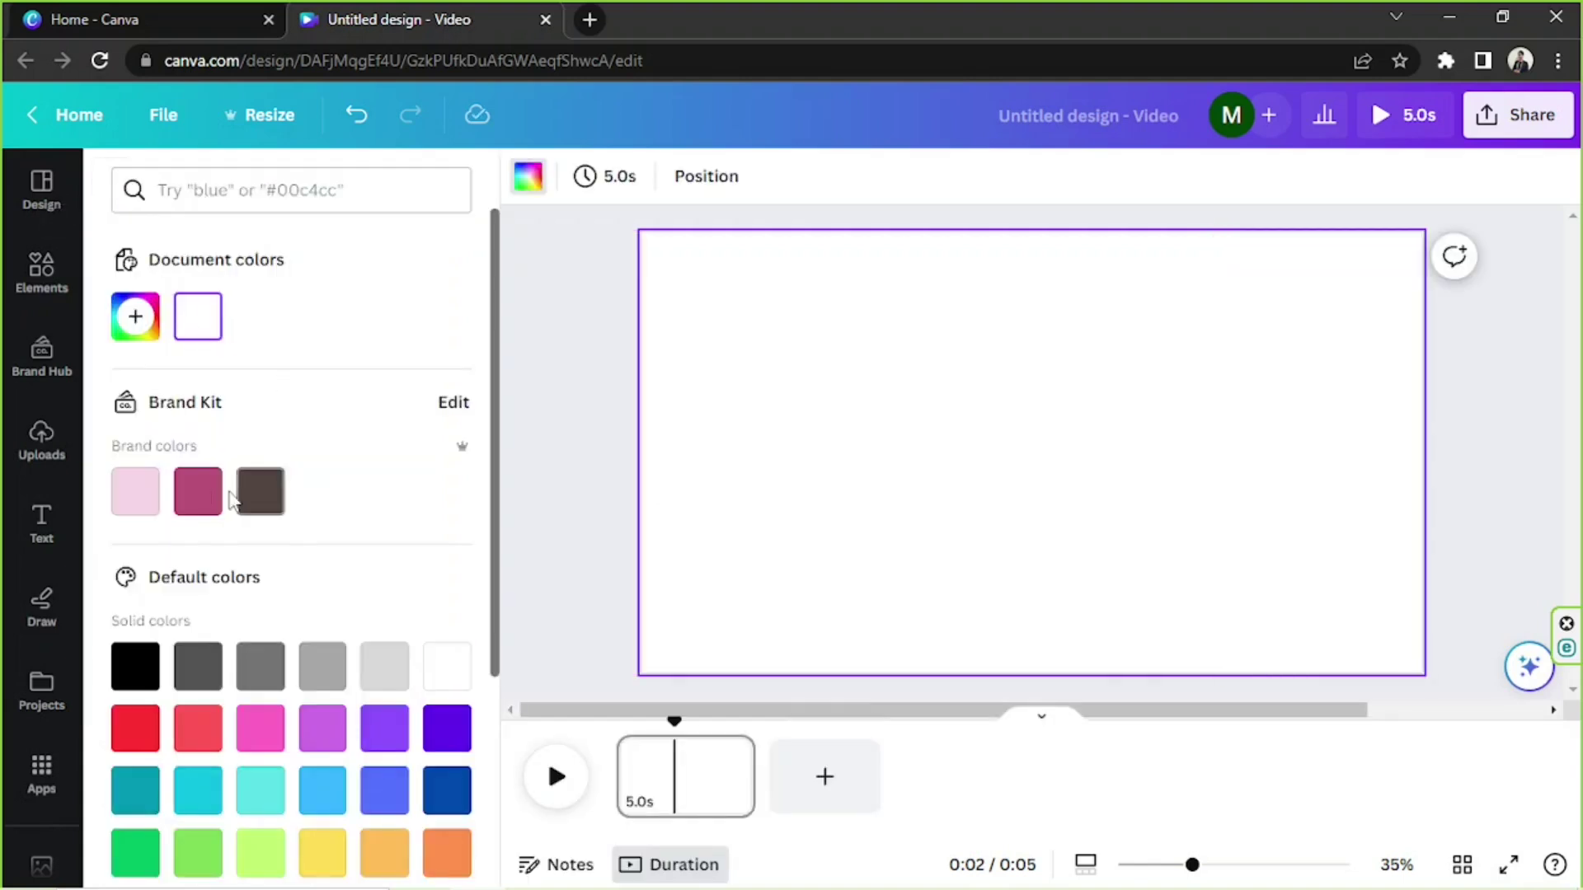
pyautogui.click(135, 316)
pyautogui.moveTo(187, 453); pyautogui.dragTo(399, 334)
pyautogui.click(228, 570)
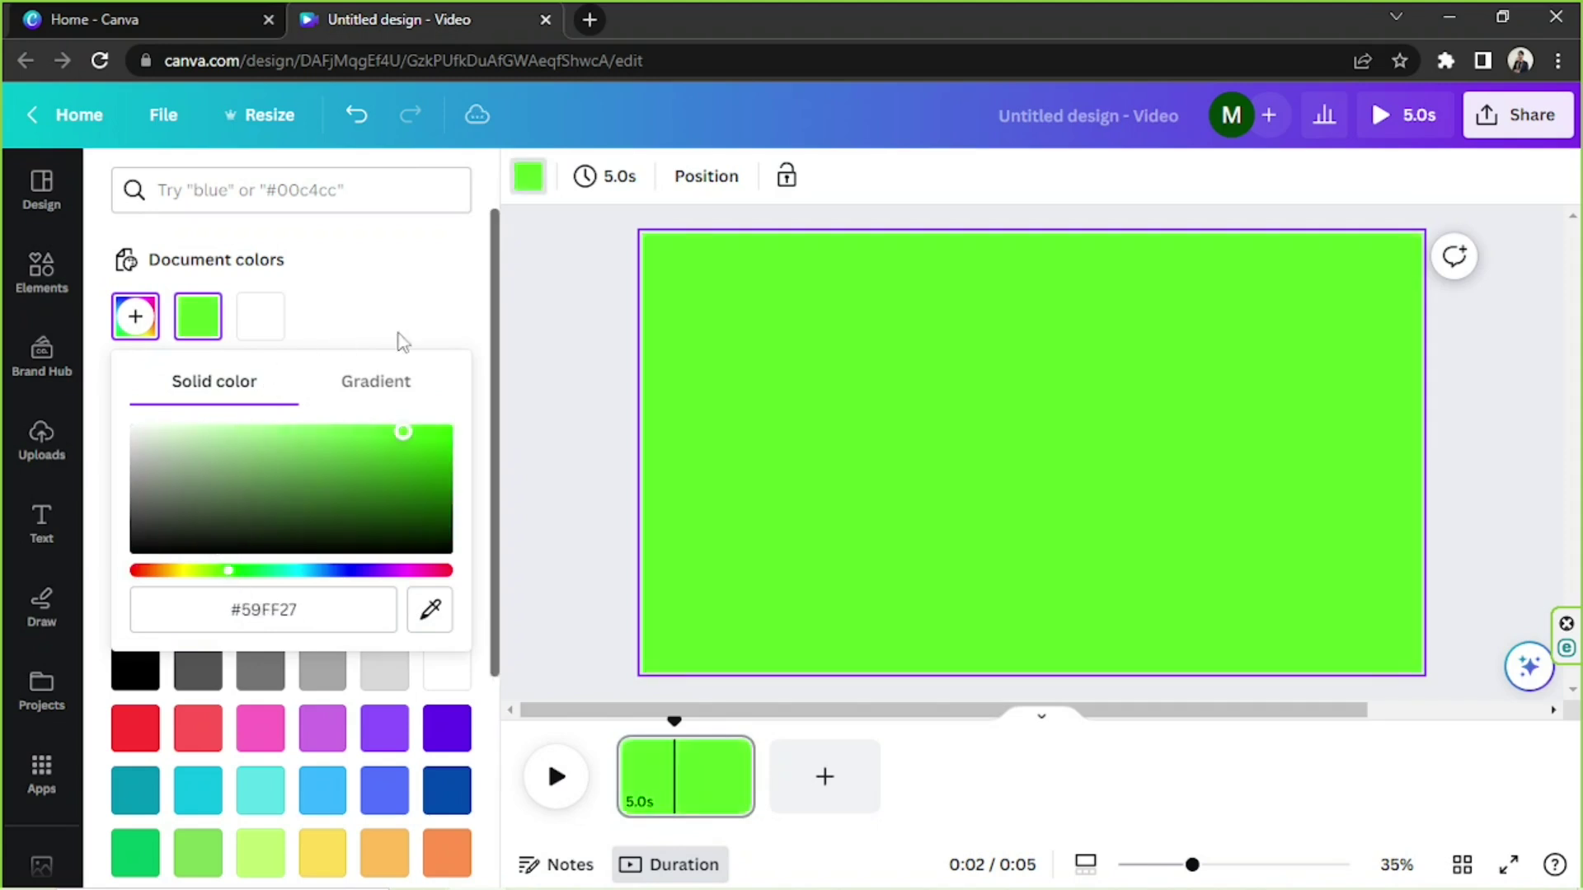
pyautogui.click(923, 421)
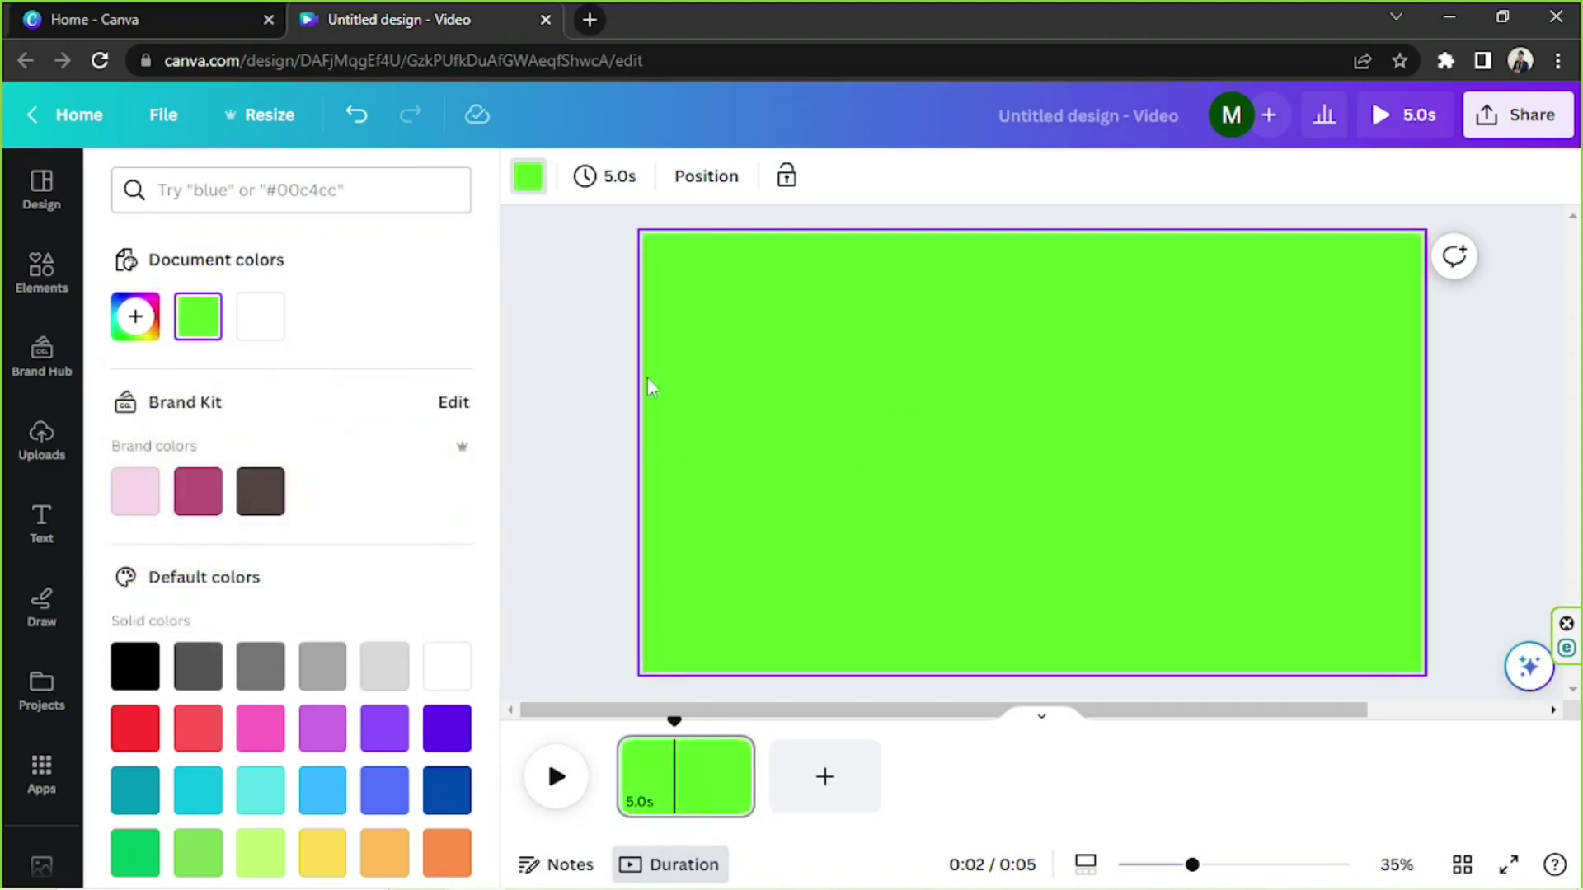
pyautogui.click(608, 417)
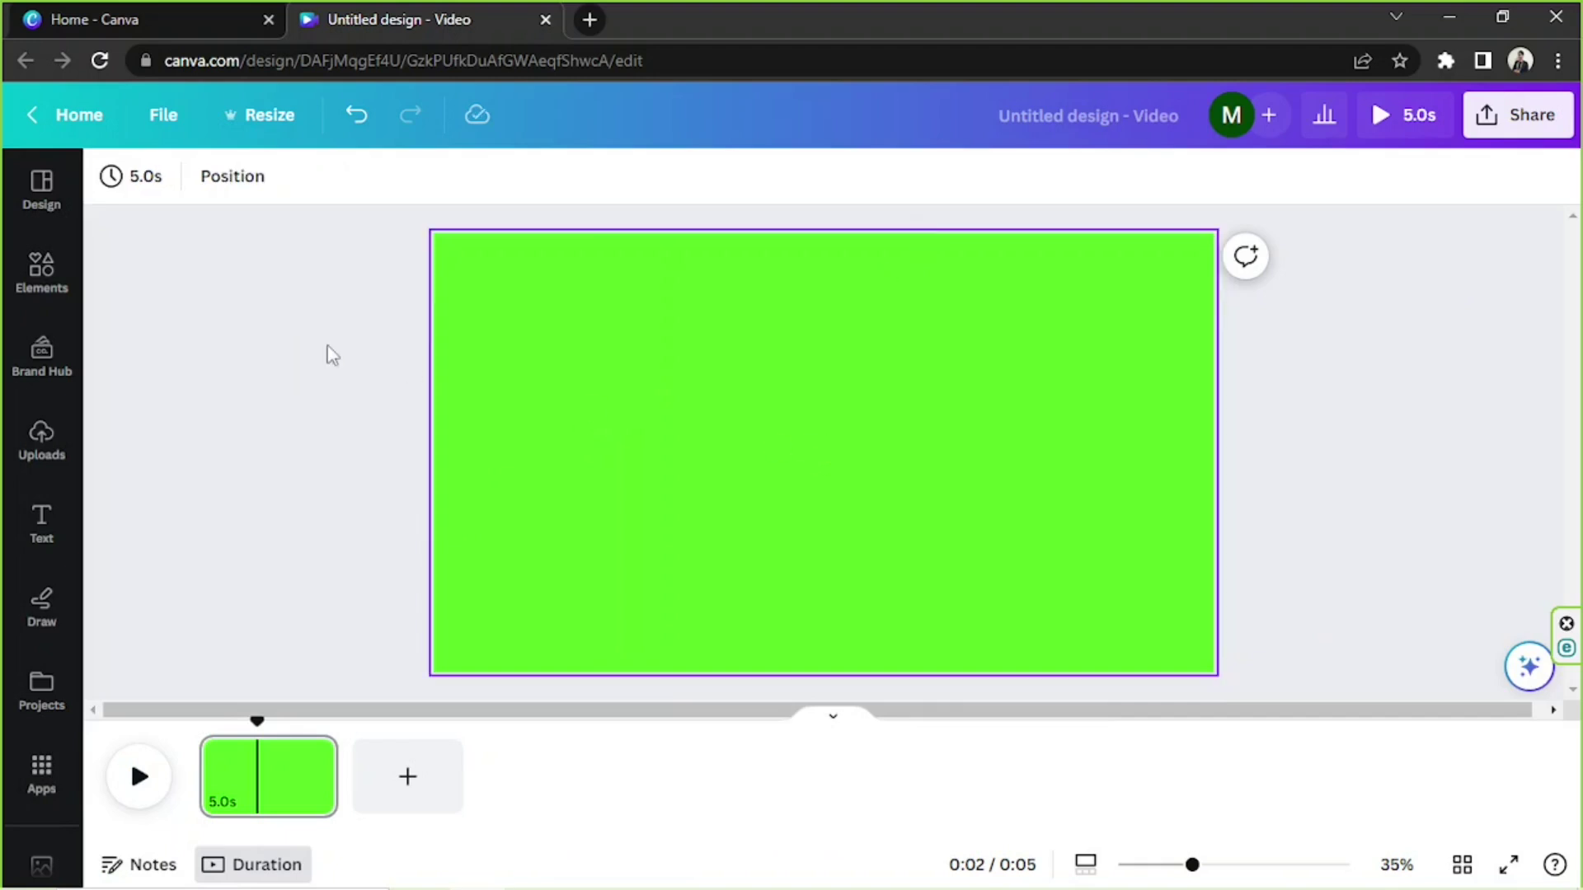
pyautogui.click(634, 419)
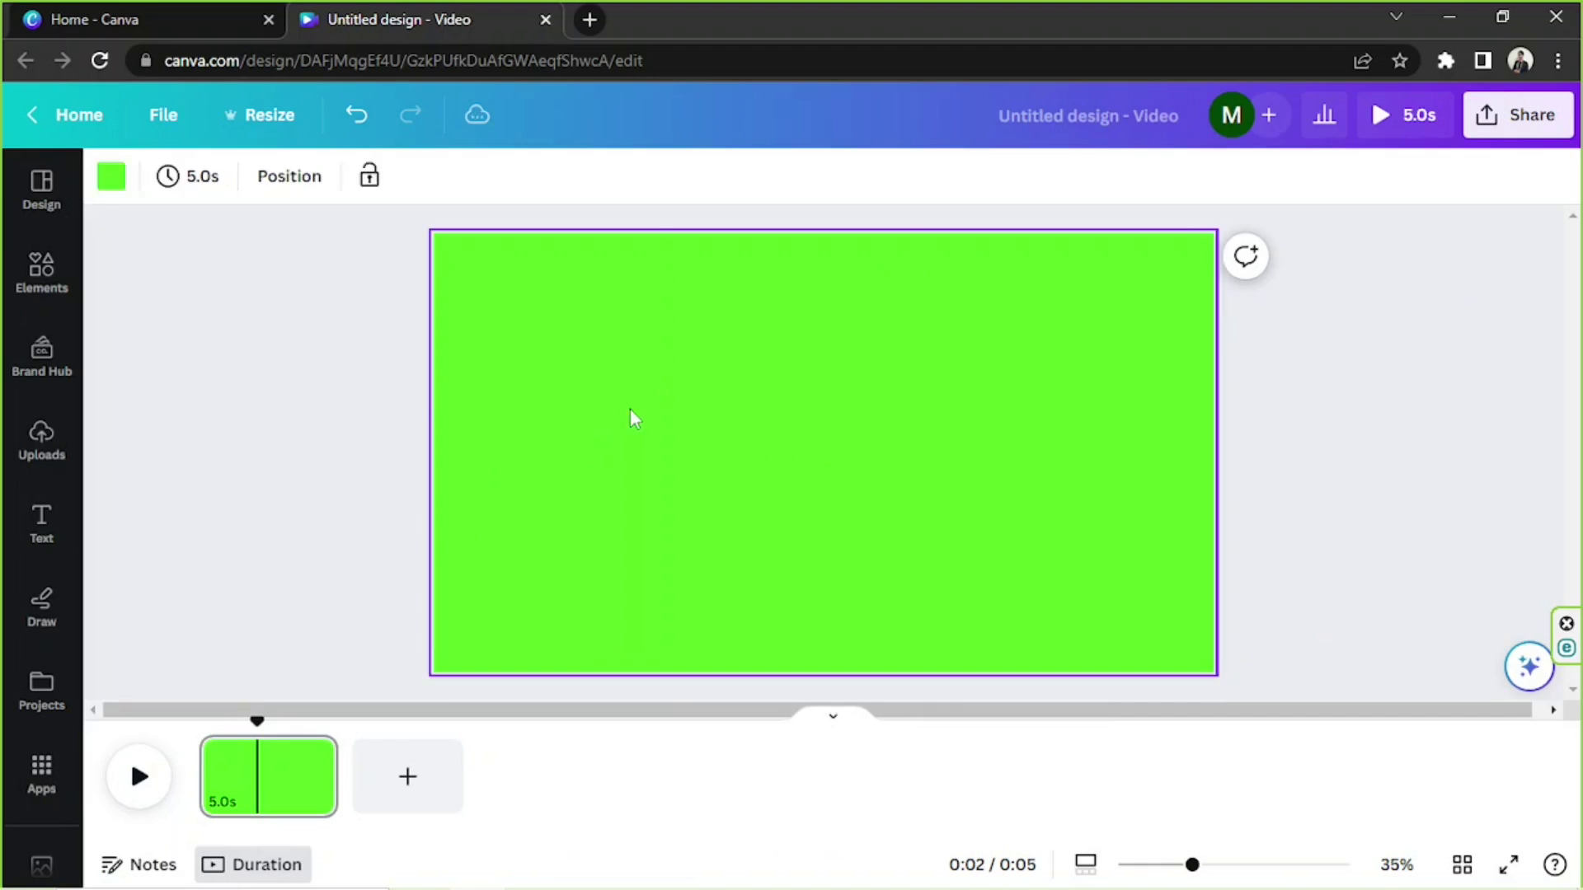
# Search the Elements library for 'subscribe', correcting the typos
pyautogui.click(33, 276)
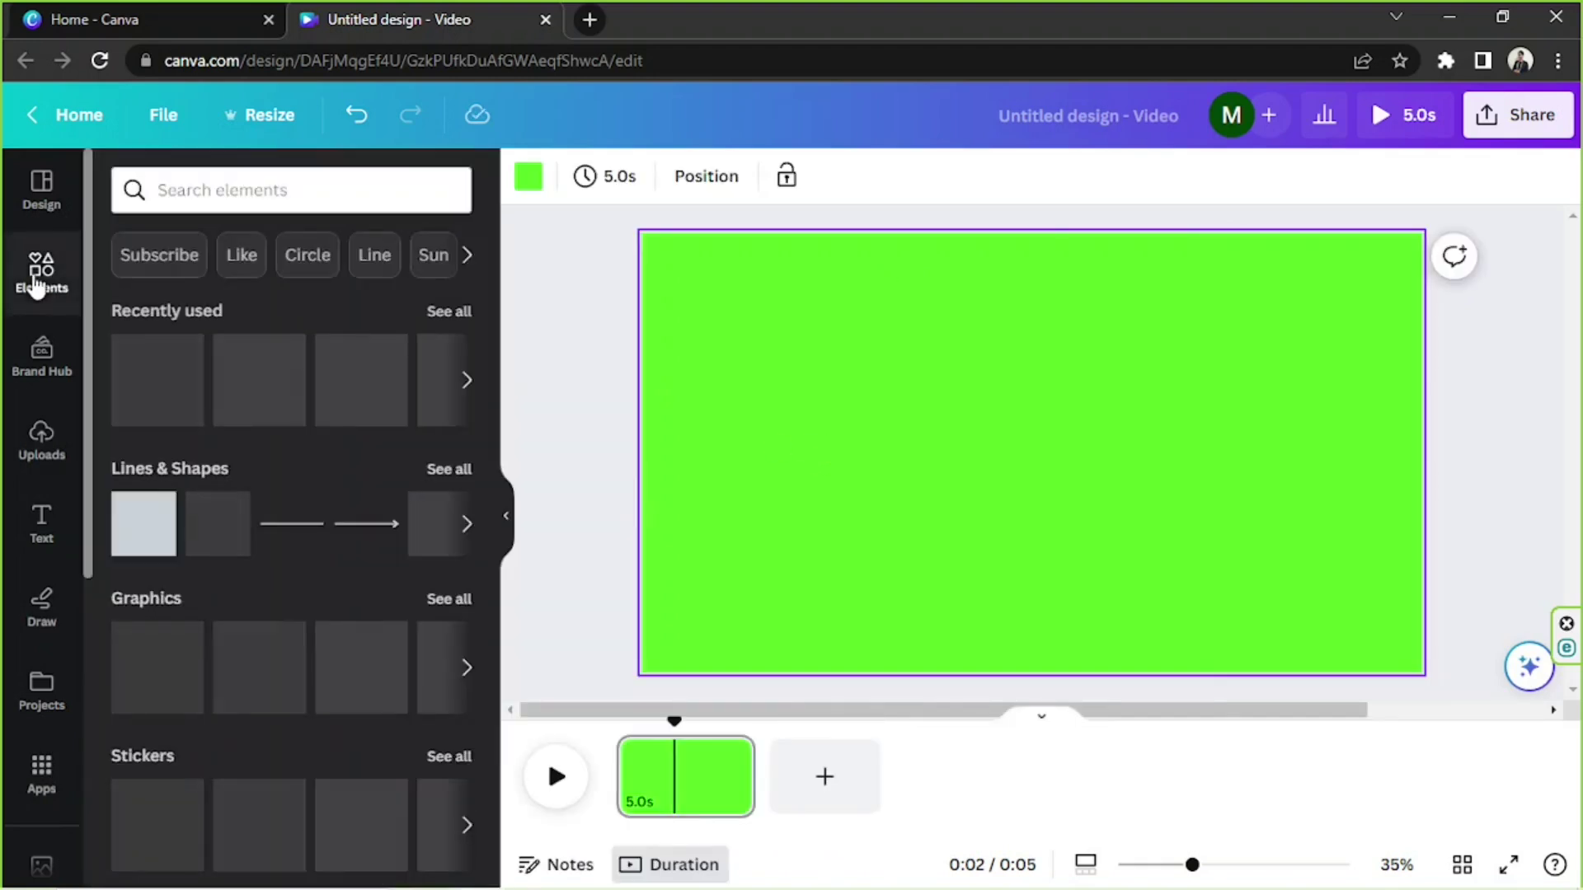
pyautogui.click(209, 195)
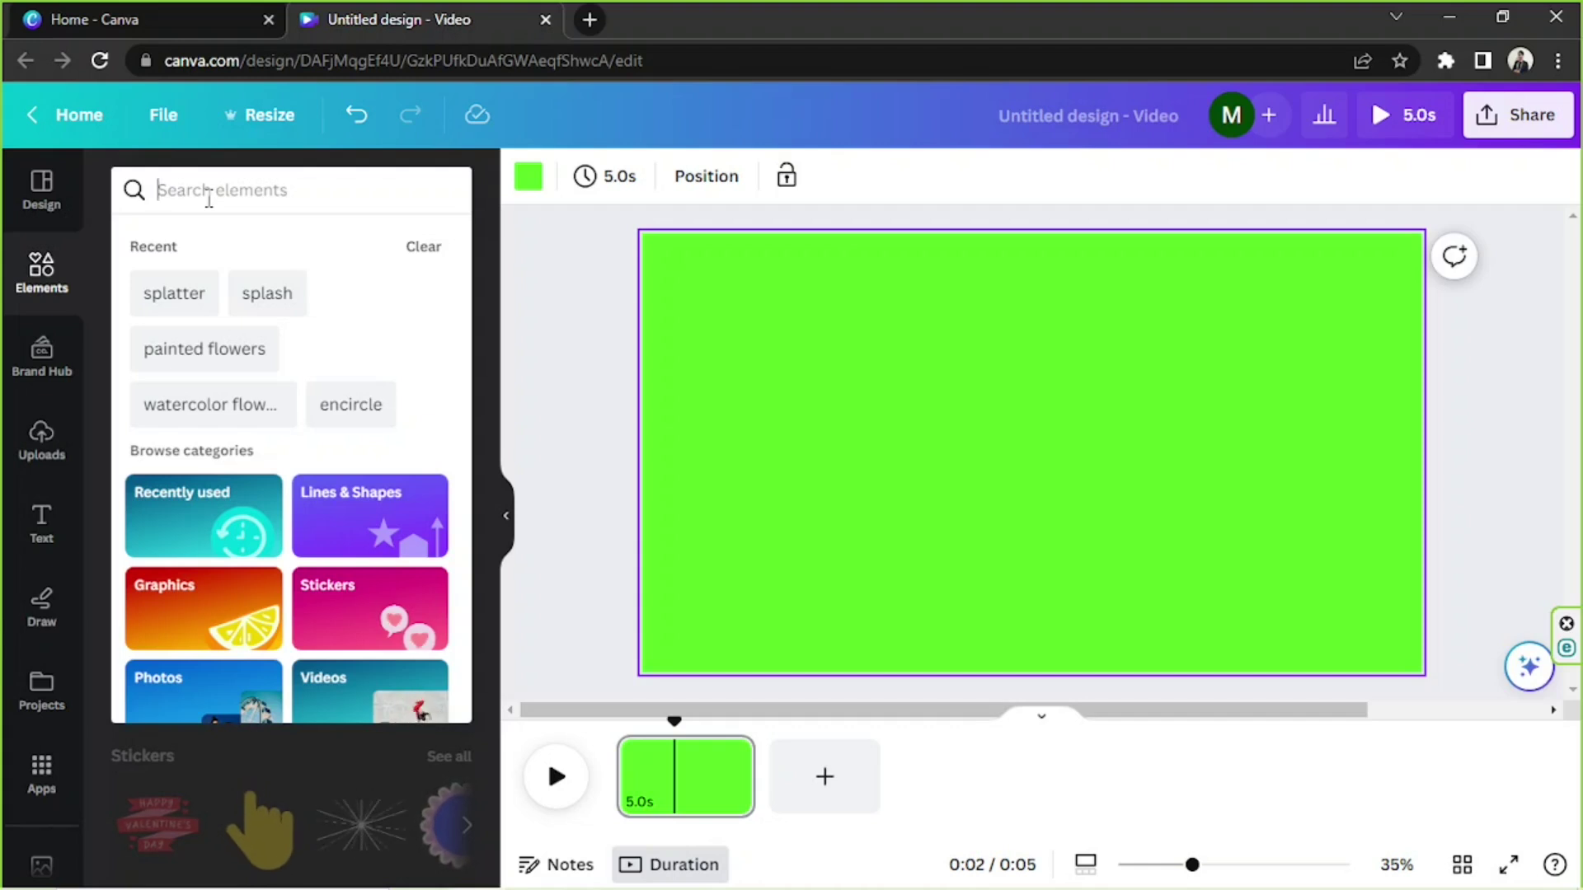
pyautogui.write('sunscribe')
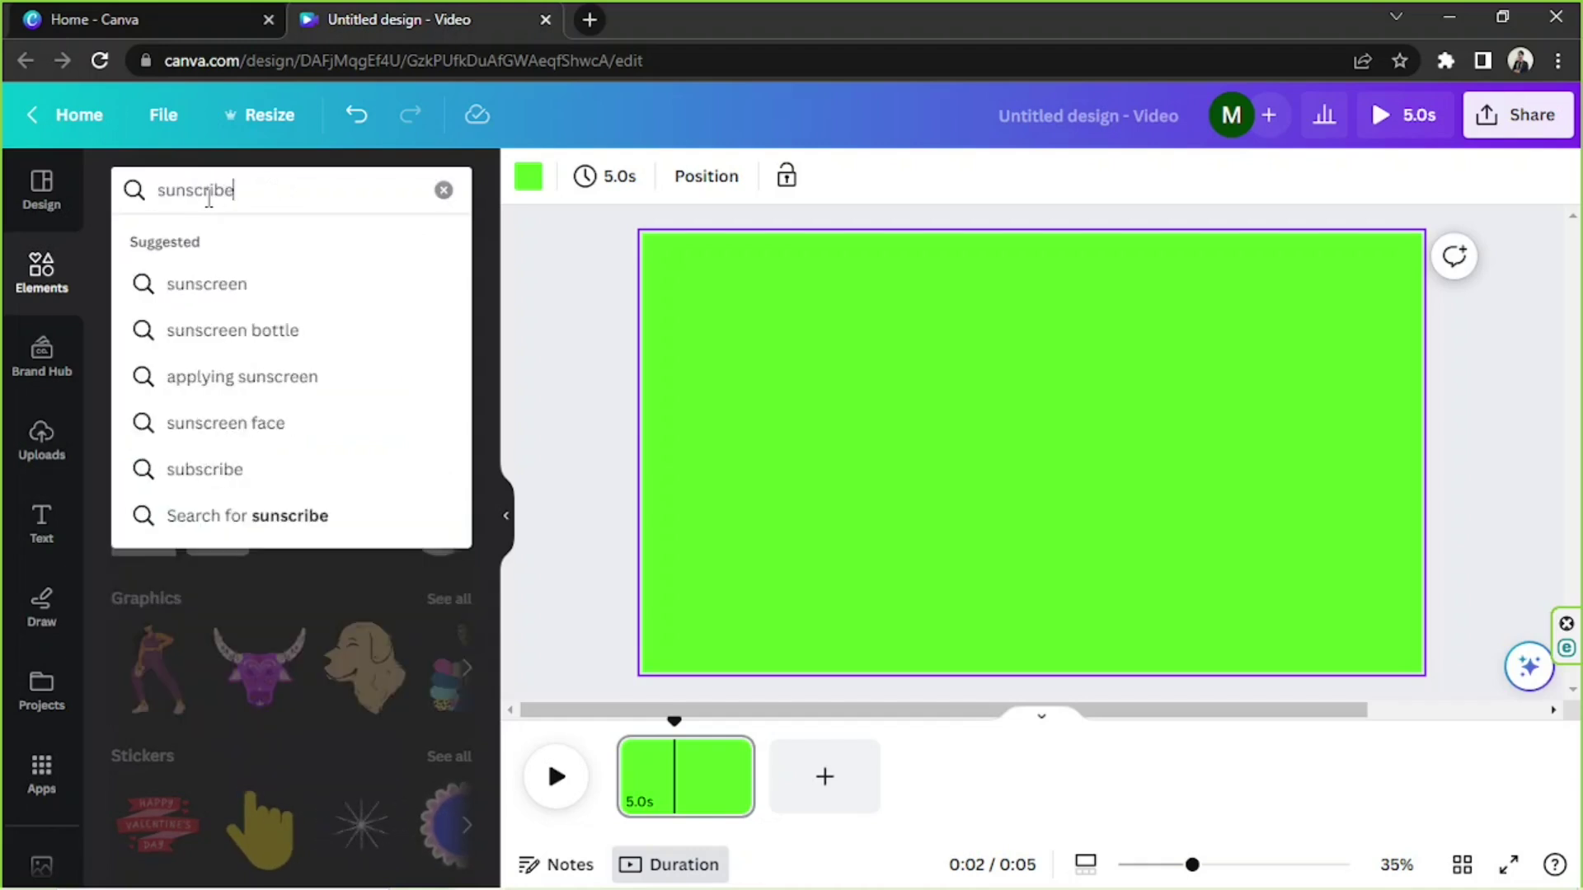
pyautogui.press('Return')
pyautogui.click(208, 198)
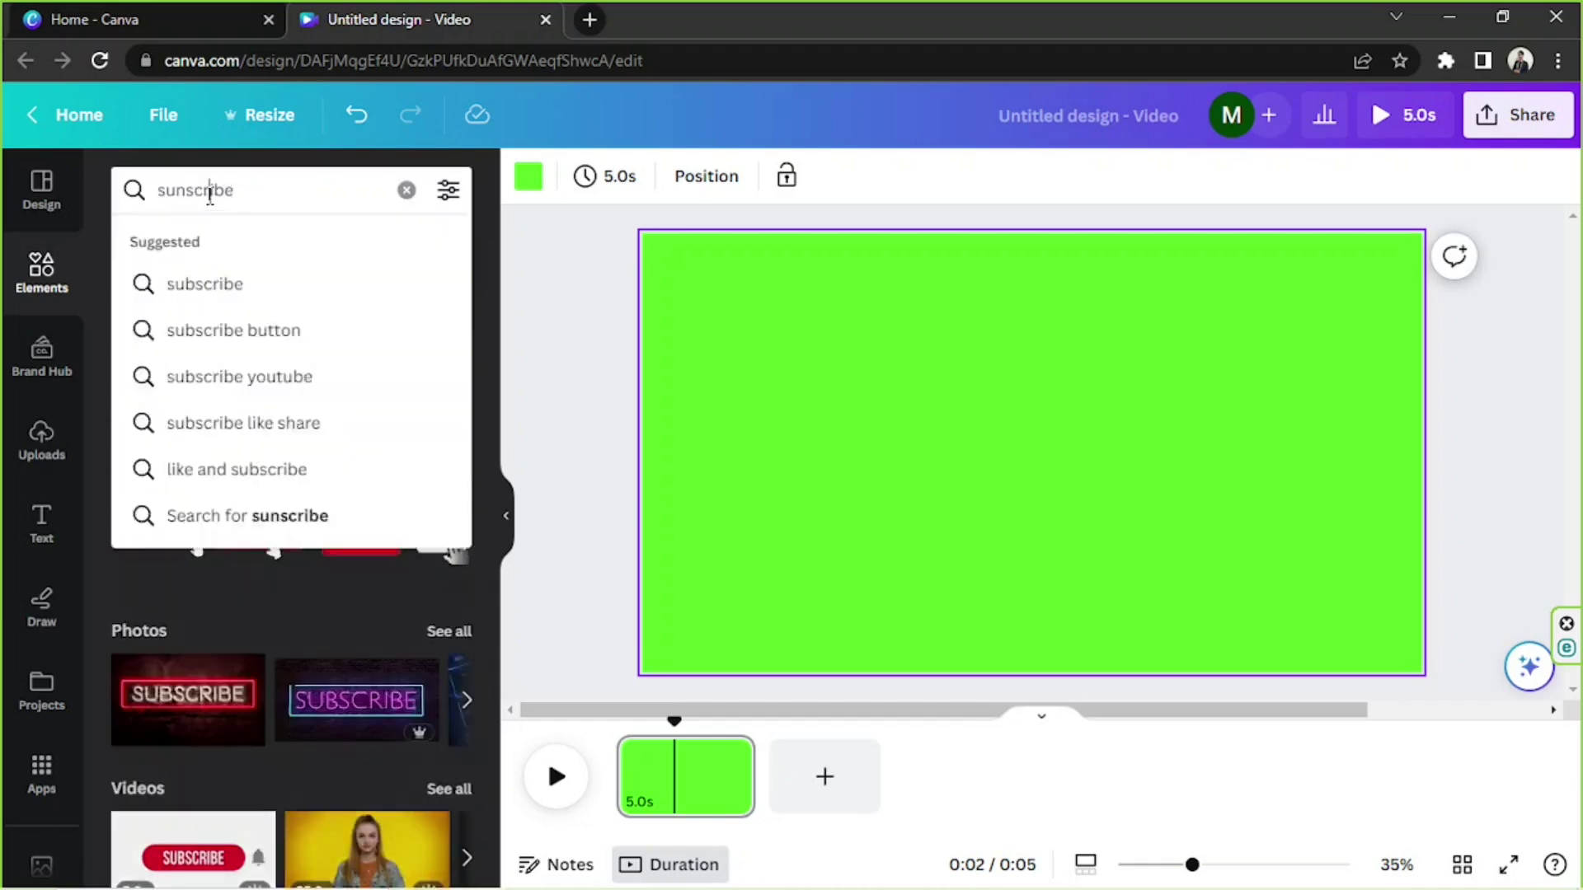
pyautogui.doubleClick(209, 198)
pyautogui.write('subsc')
pyautogui.write('rribe')
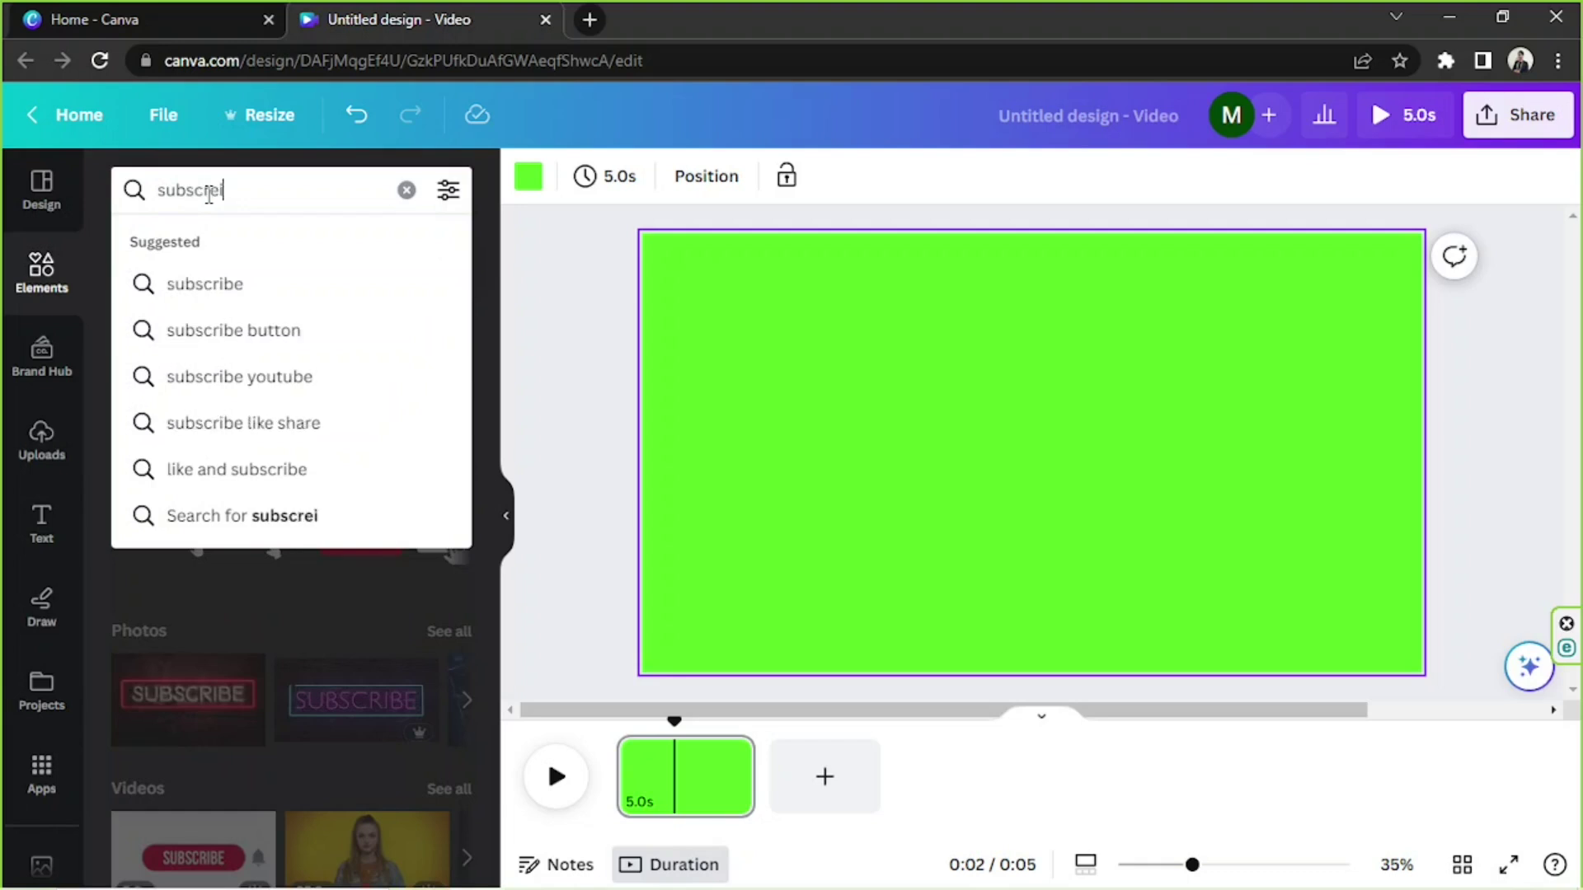
pyautogui.press('Return')
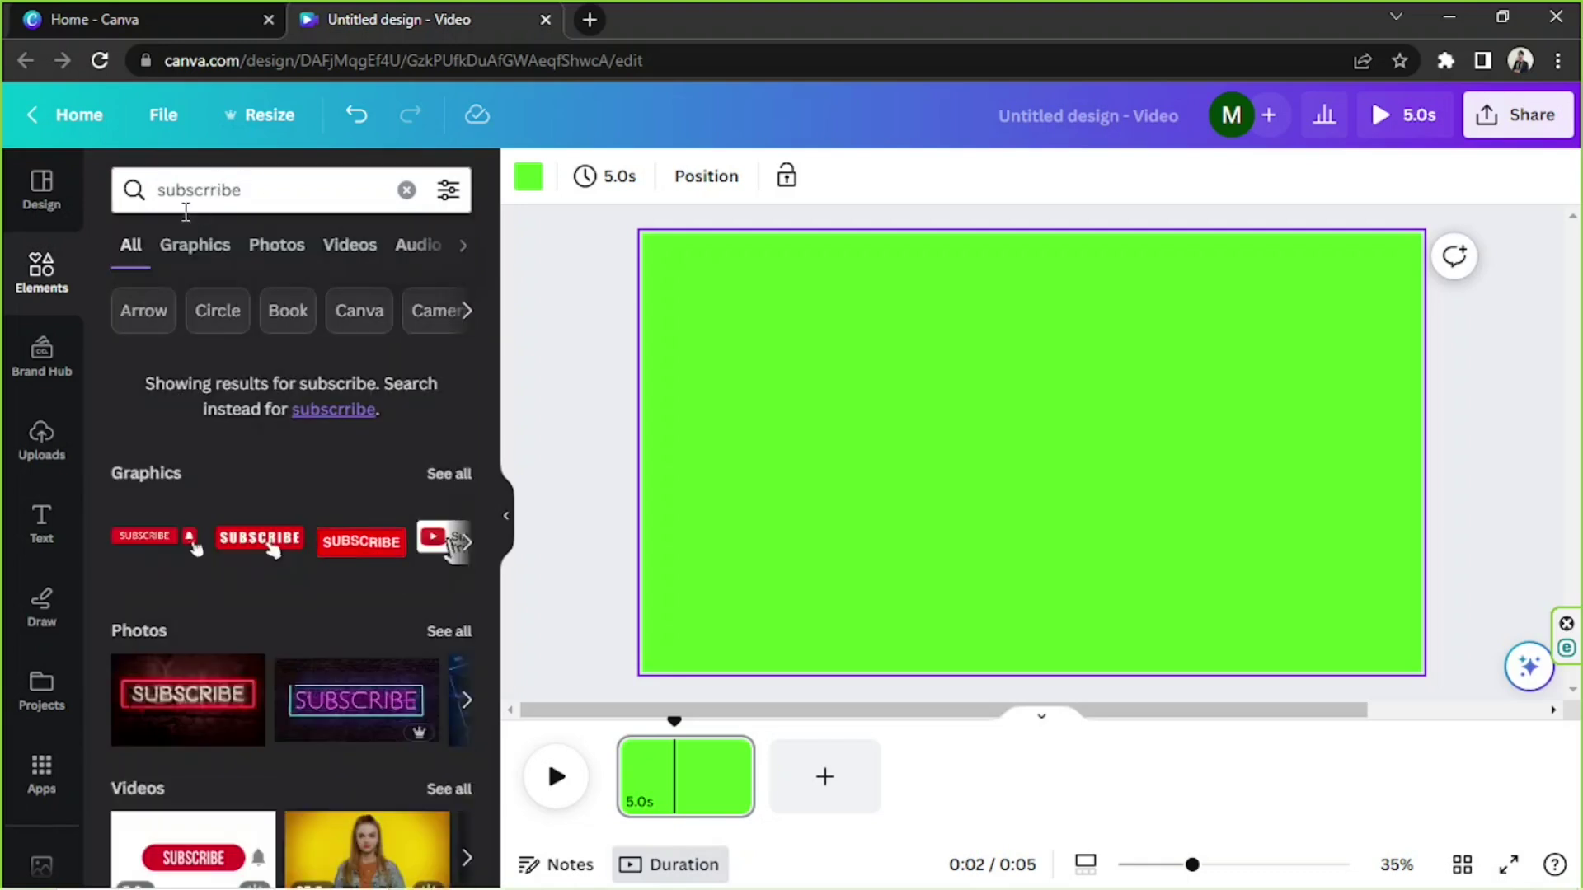
pyautogui.click(216, 189)
pyautogui.press('BackSpace')
pyautogui.press('Return')
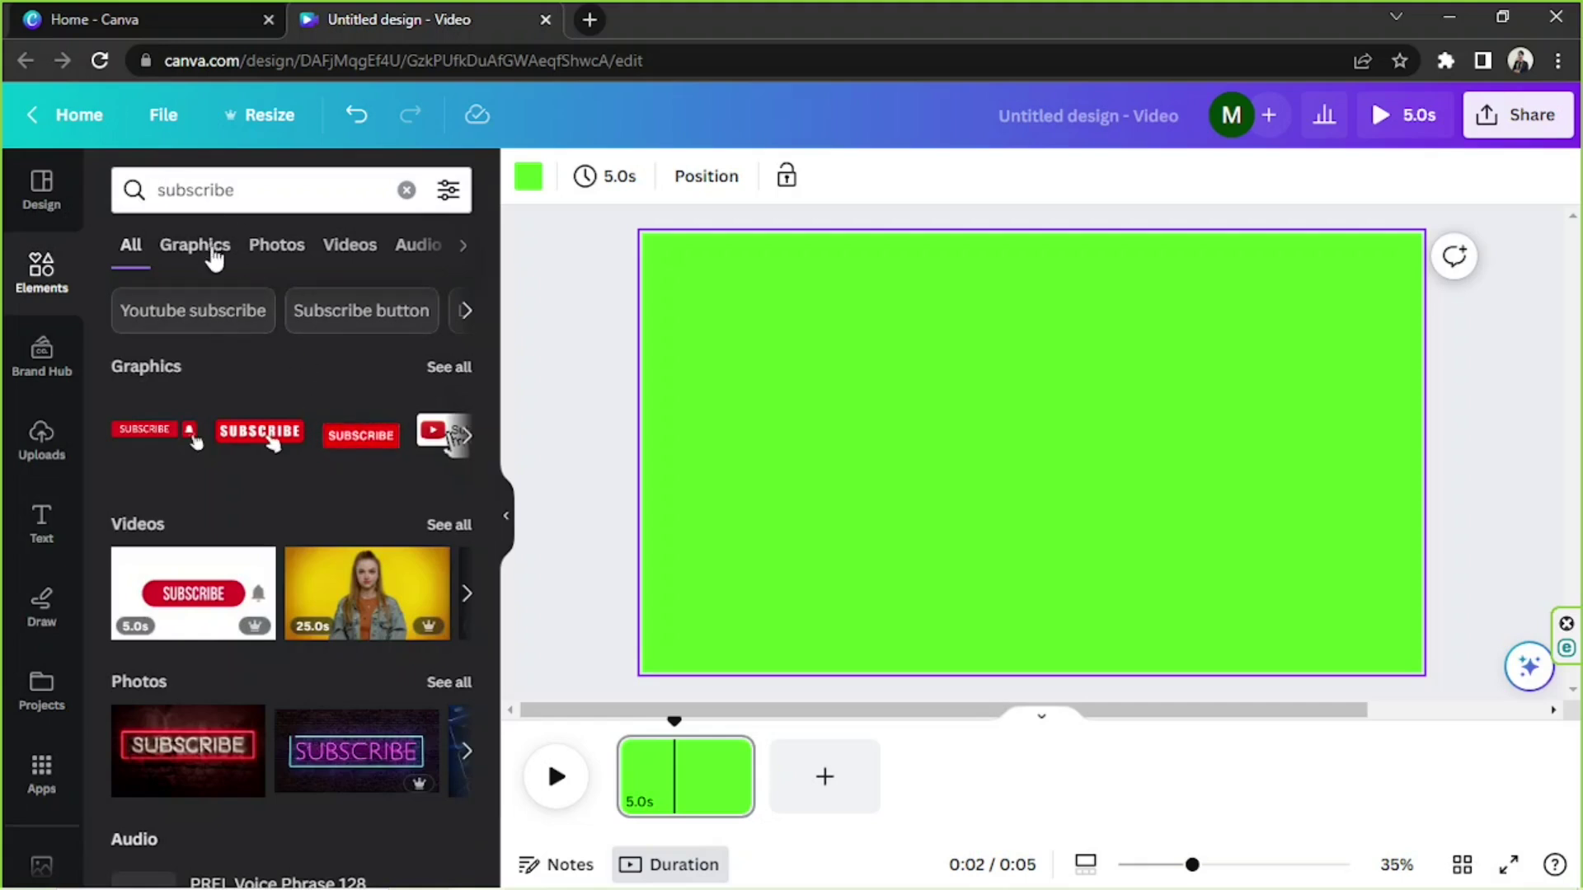
# Filter to Graphics results and add the red bell Subscribe graphic to the page
pyautogui.click(447, 367)
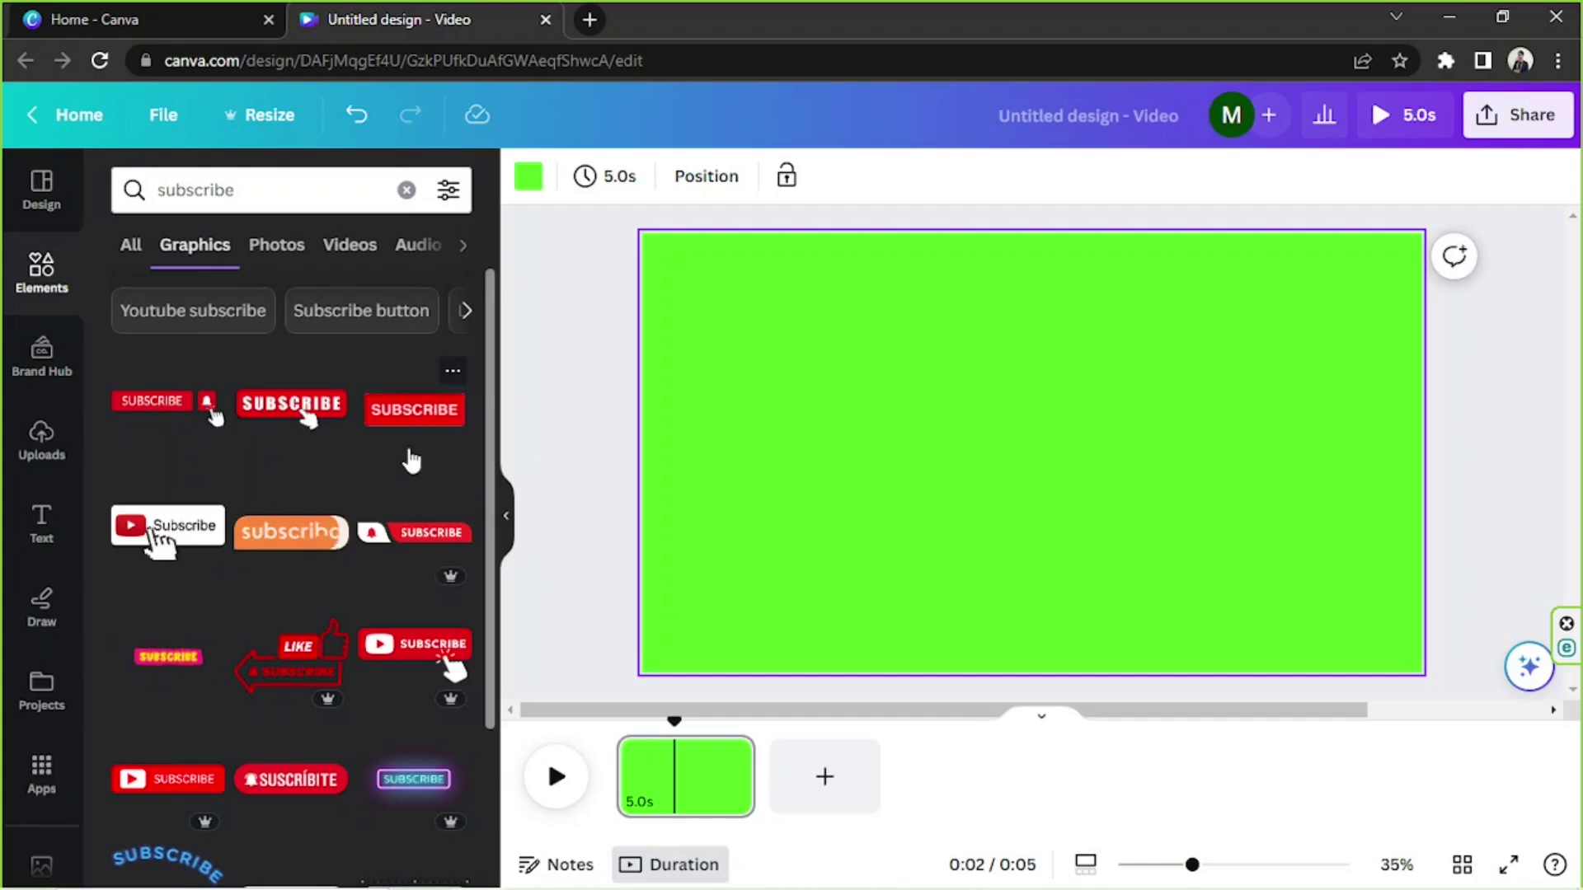
pyautogui.scroll(-3, 412, 462)
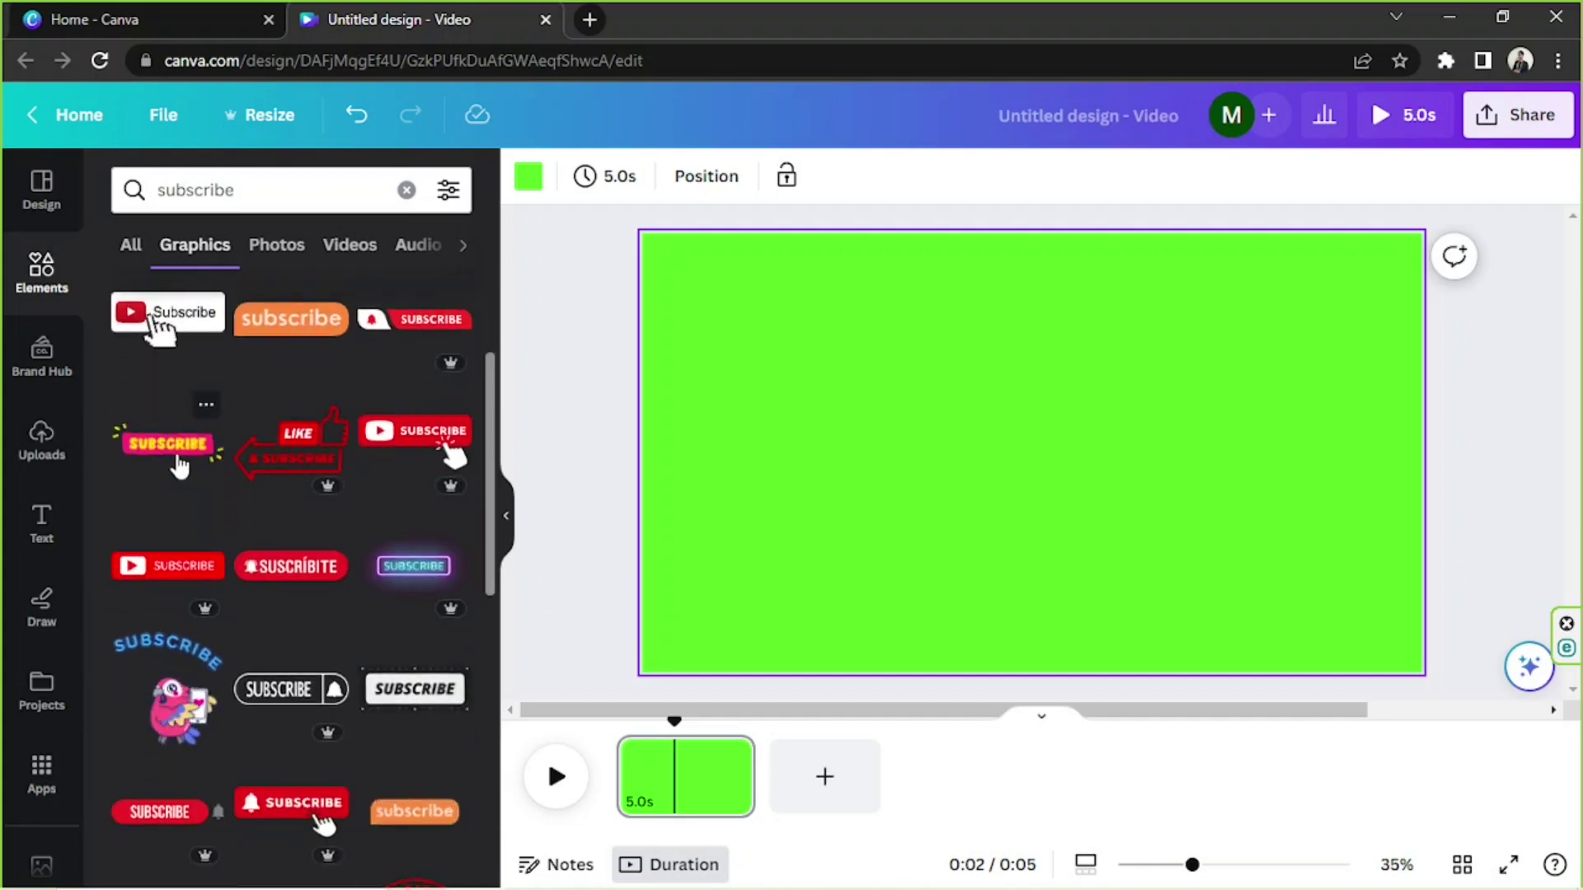
pyautogui.scroll(-8, 179, 467)
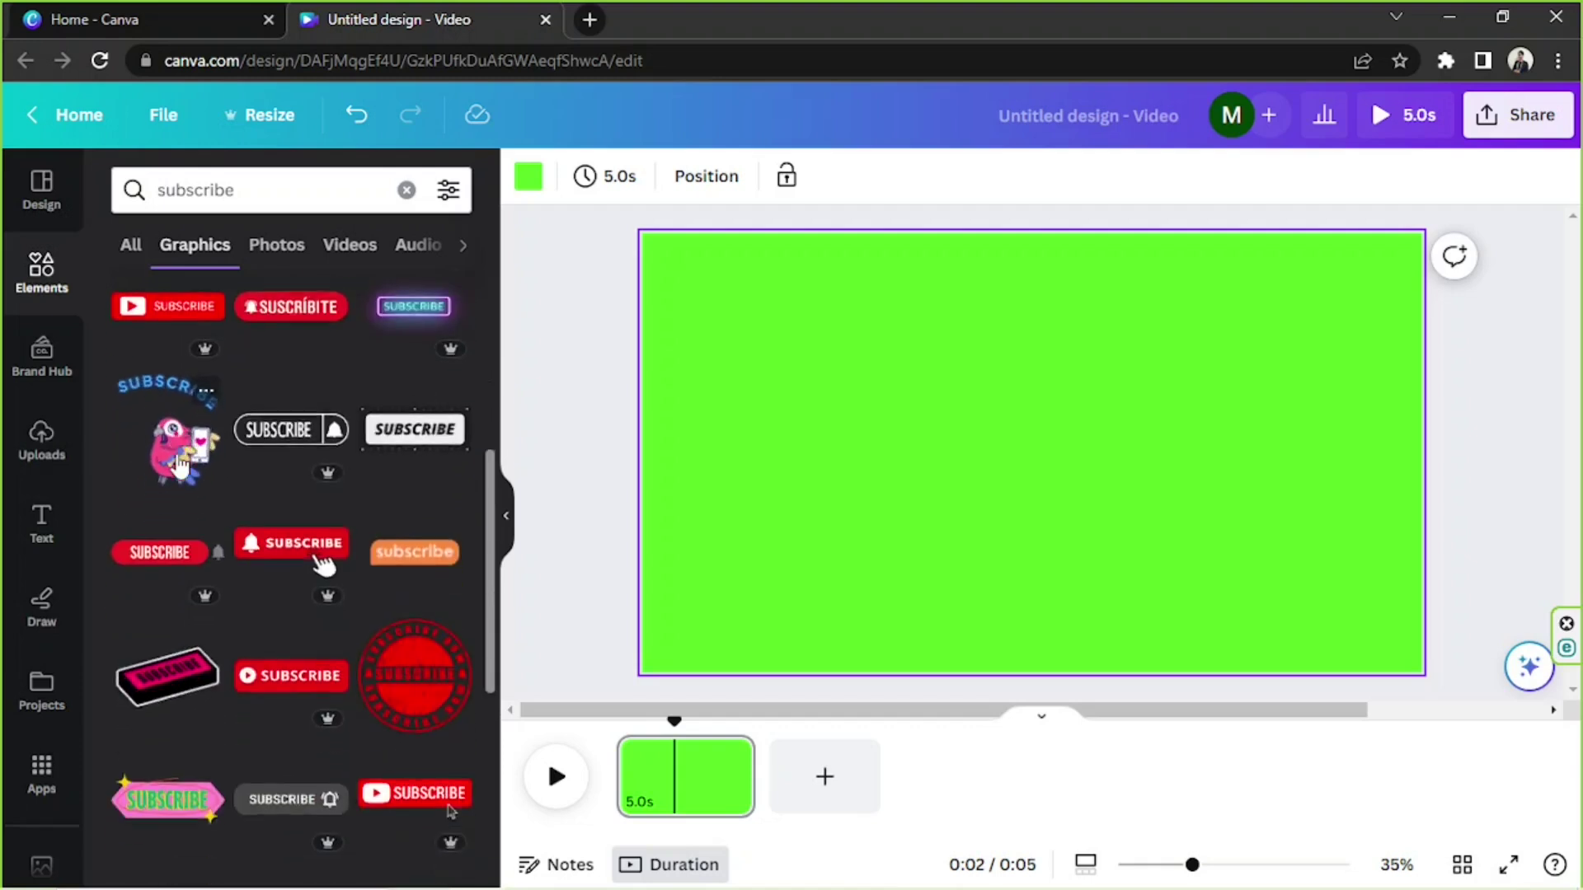
pyautogui.scroll(-2, 180, 467)
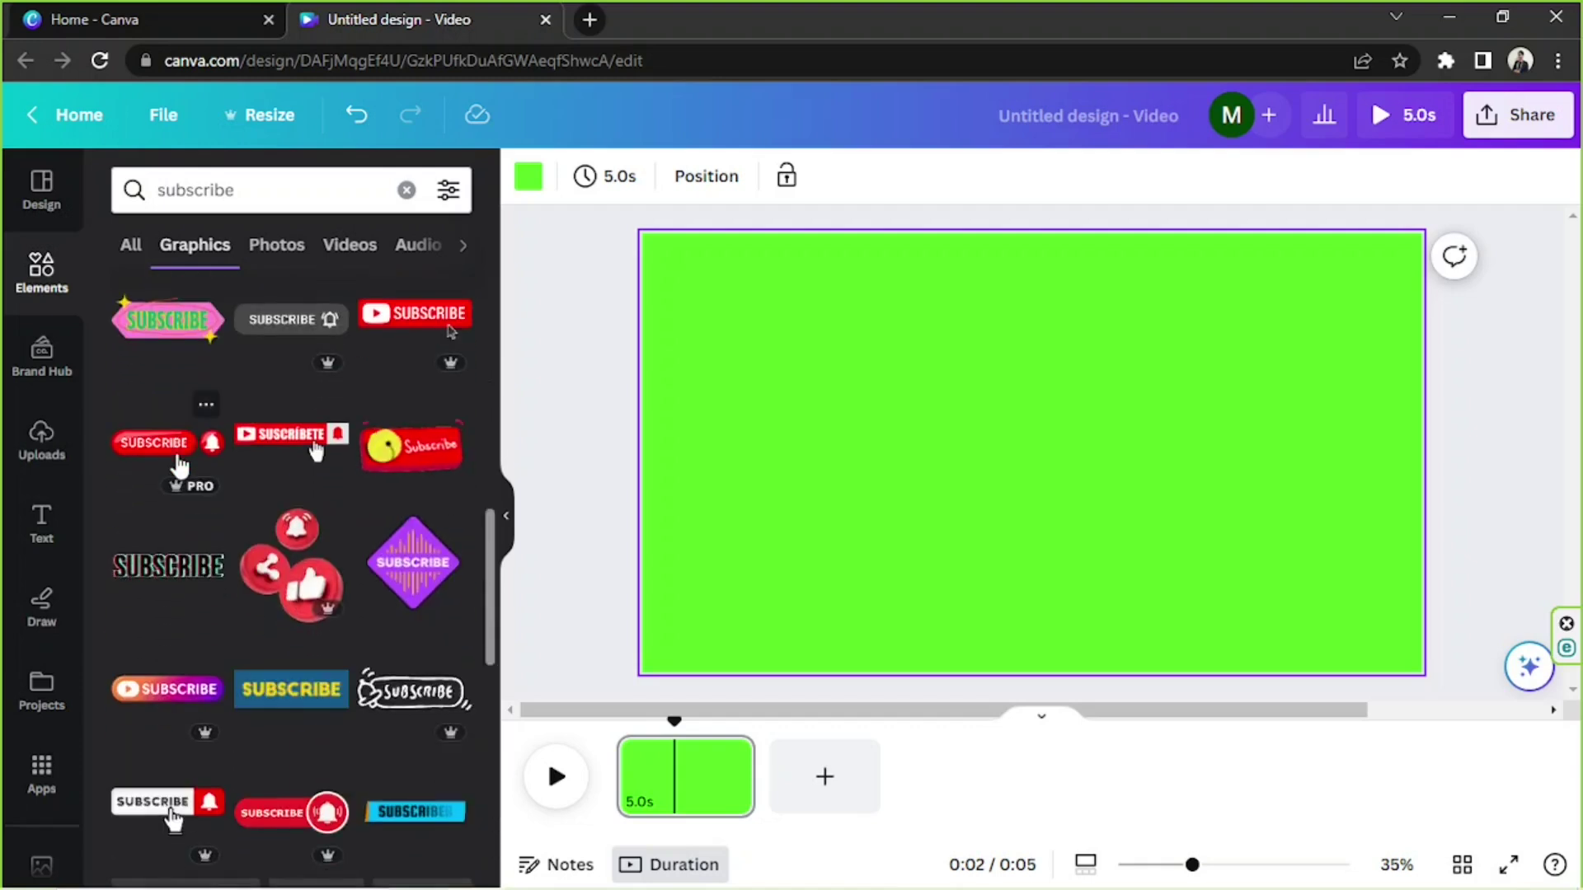
pyautogui.click(180, 467)
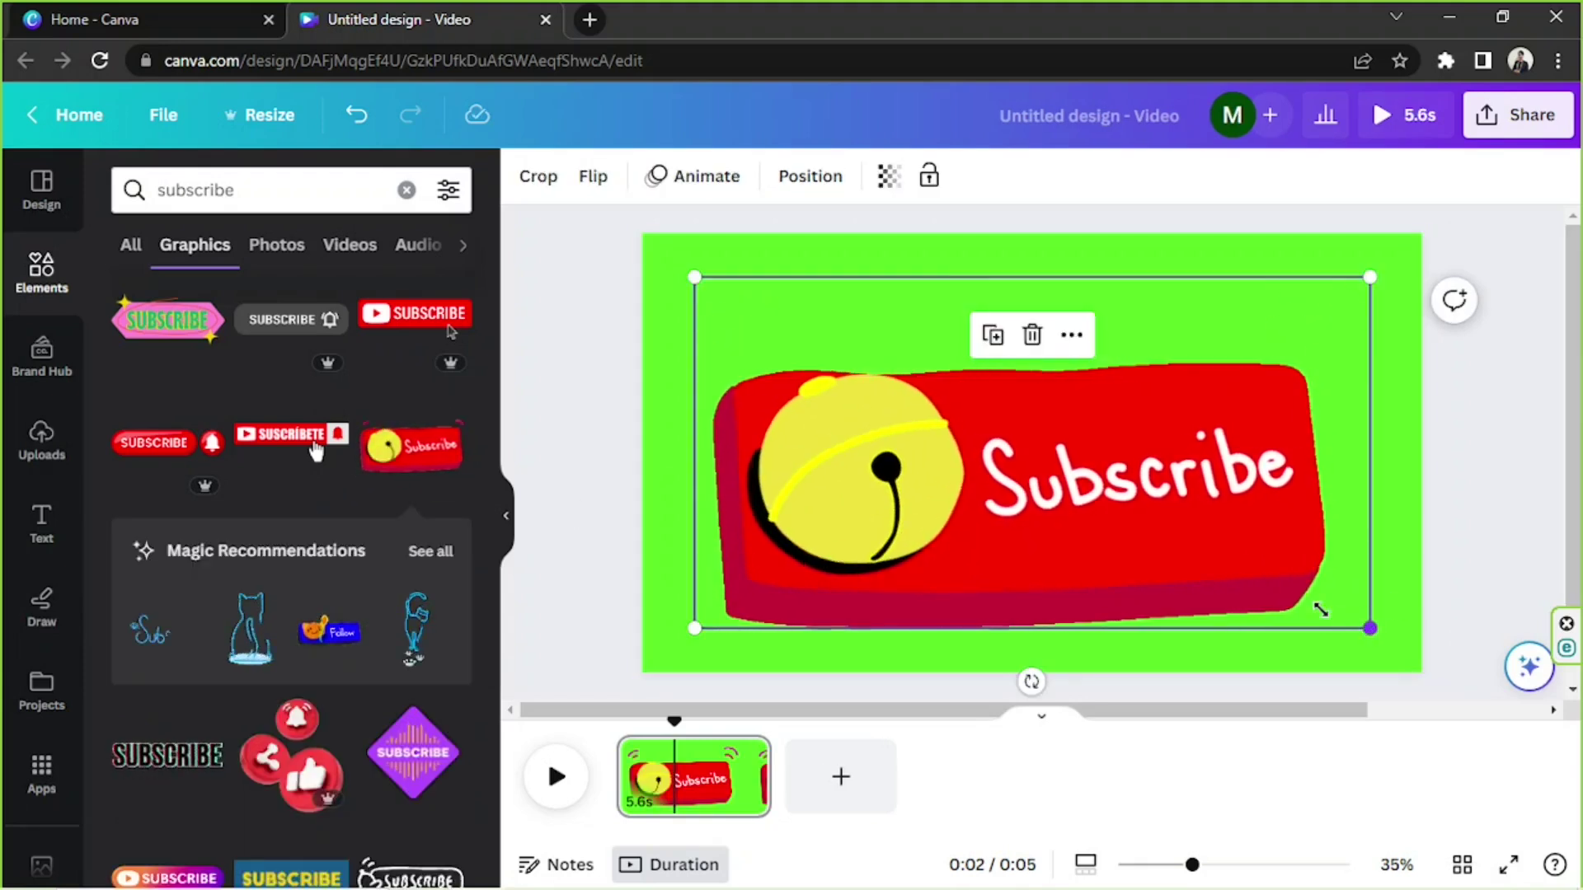
# Shrink the bell Subscribe graphic and place it in the page's lower-left corner
pyautogui.moveTo(1371, 629); pyautogui.dragTo(1031, 495)
pyautogui.moveTo(949, 397); pyautogui.dragTo(1117, 484)
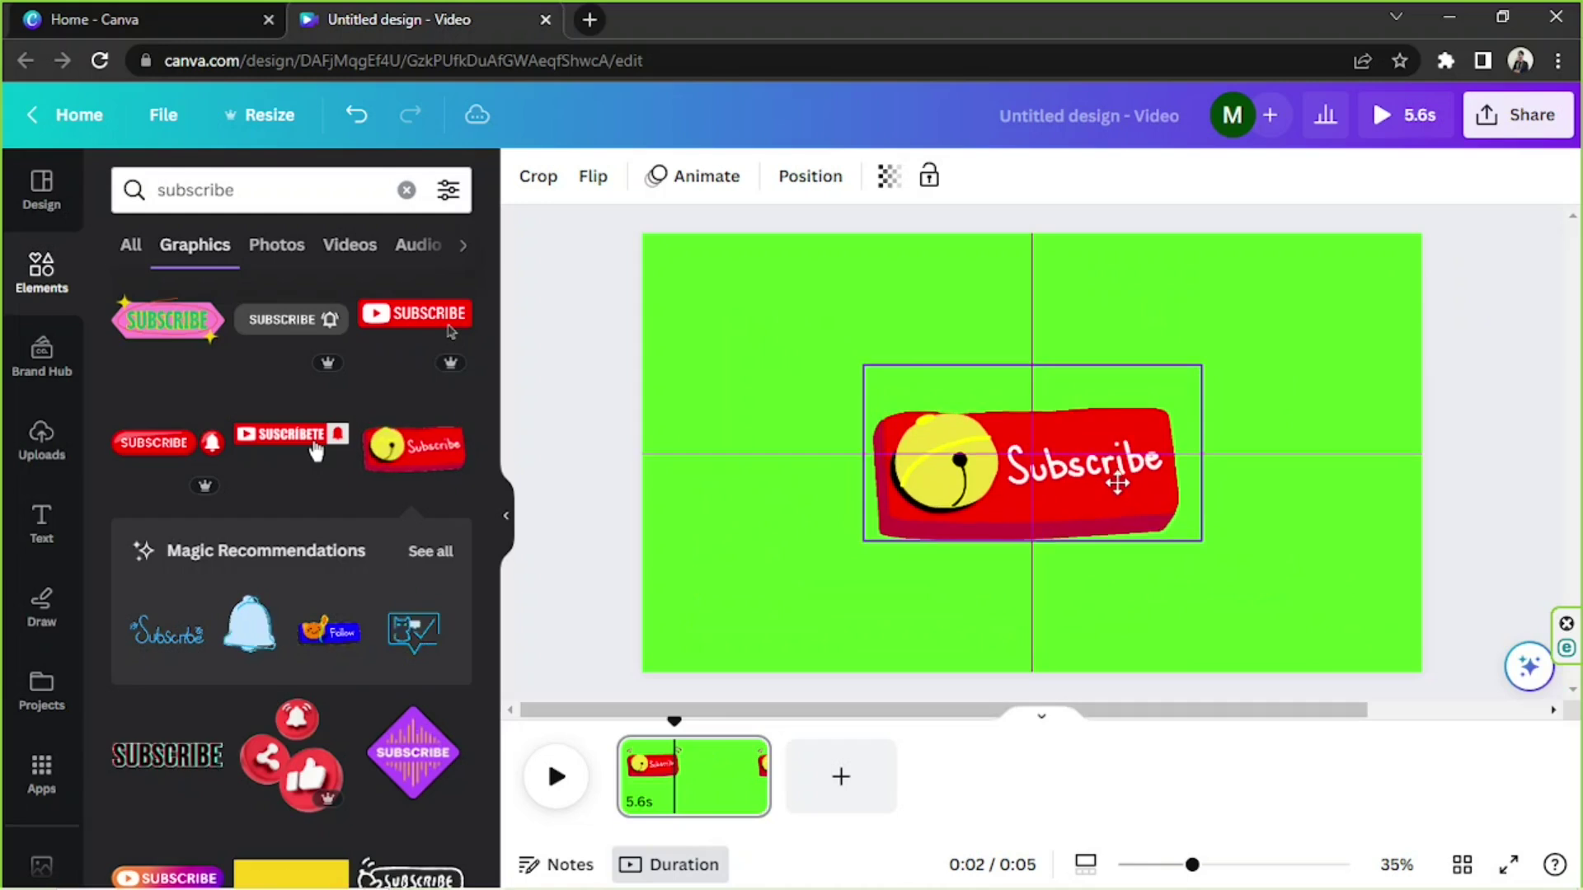
pyautogui.click(1241, 311)
pyautogui.scroll(-3, 171, 788)
pyautogui.scroll(-5, 264, 548)
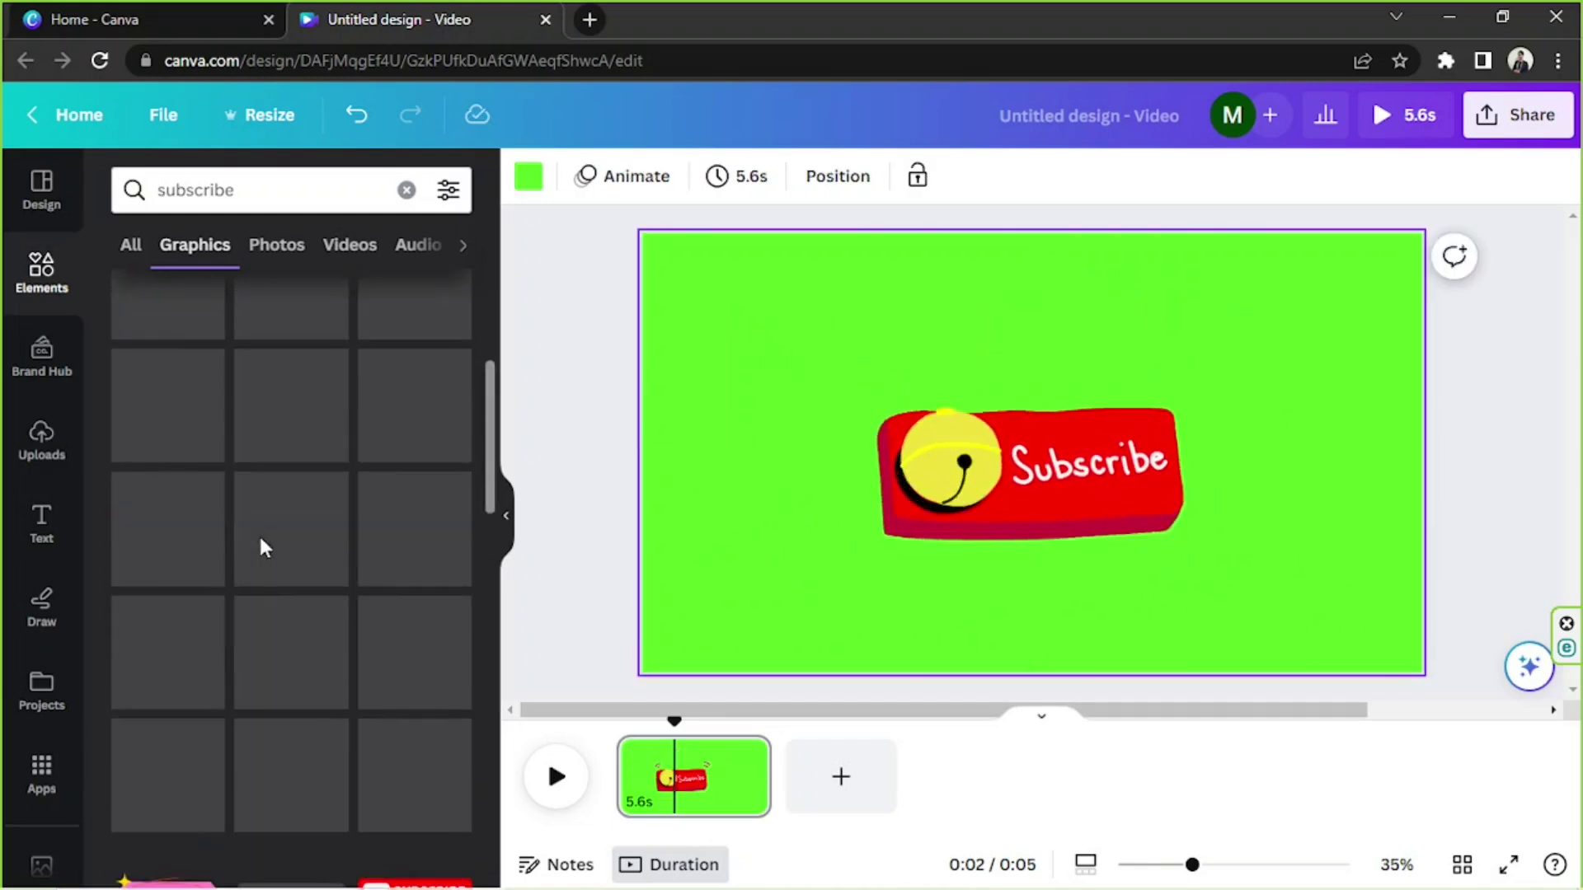
pyautogui.scroll(5, 289, 536)
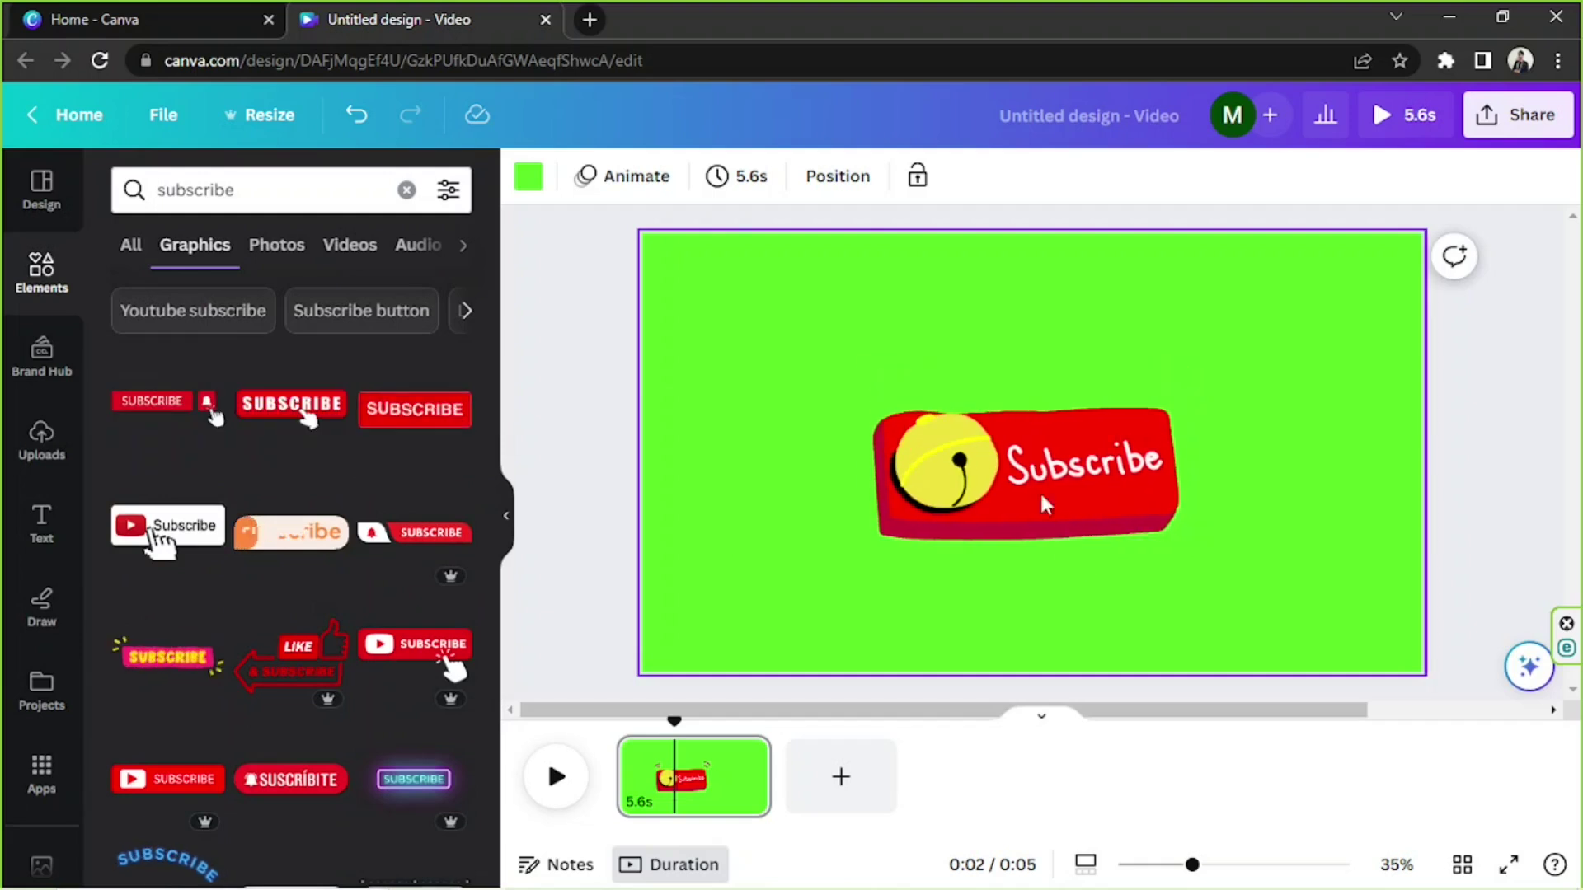
pyautogui.click(869, 430)
pyautogui.moveTo(863, 365); pyautogui.dragTo(1046, 460)
pyautogui.moveTo(1168, 528); pyautogui.dragTo(783, 620)
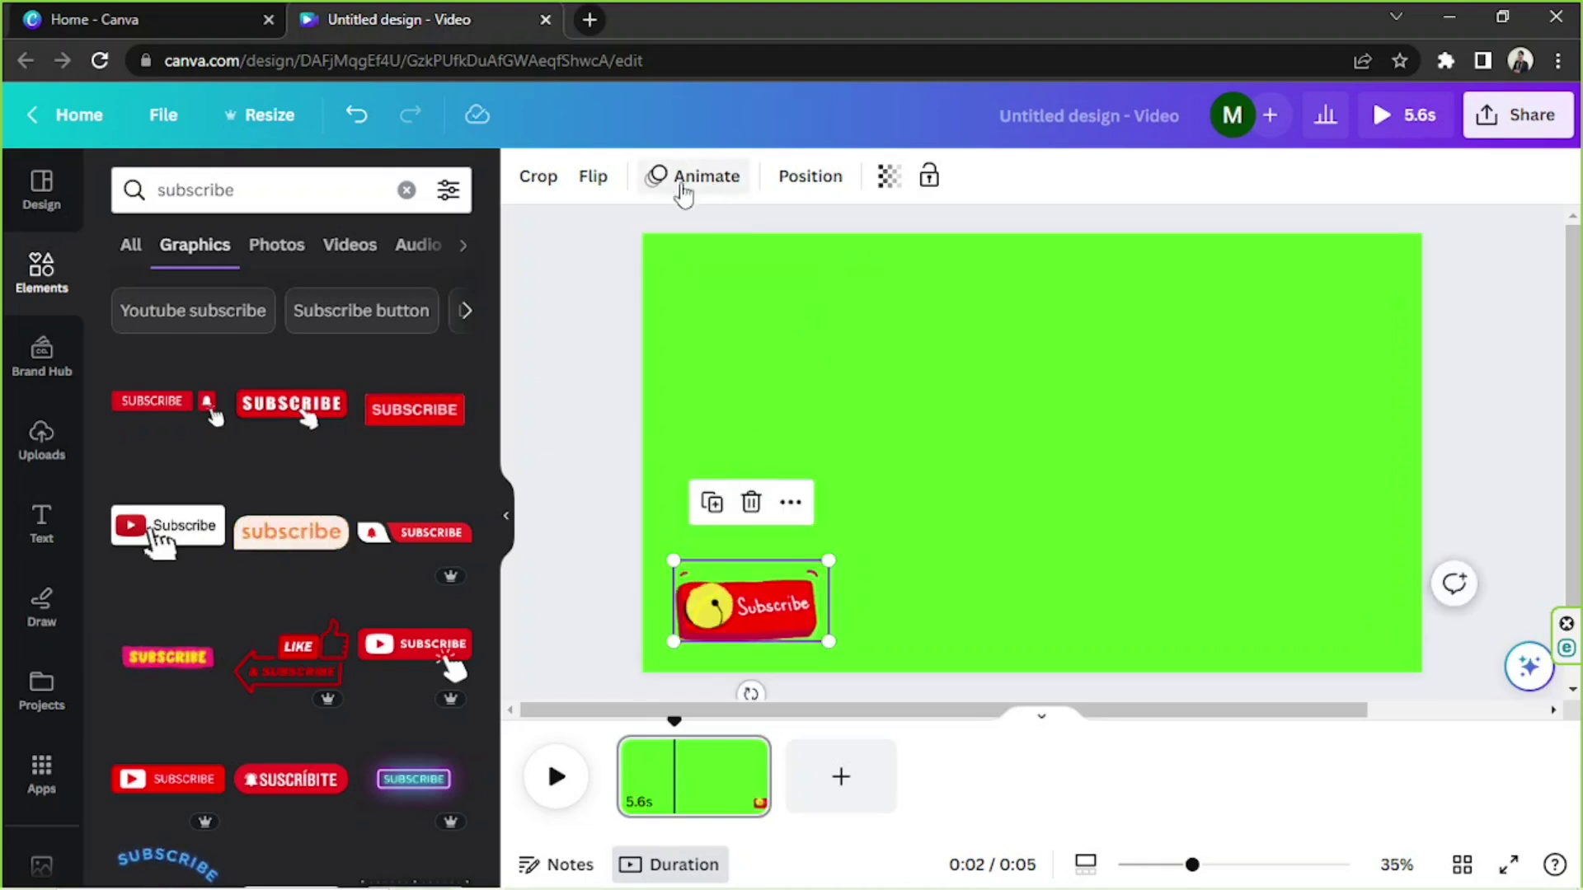
# Give the bell Subscribe graphic the Pop entry animation
pyautogui.click(682, 177)
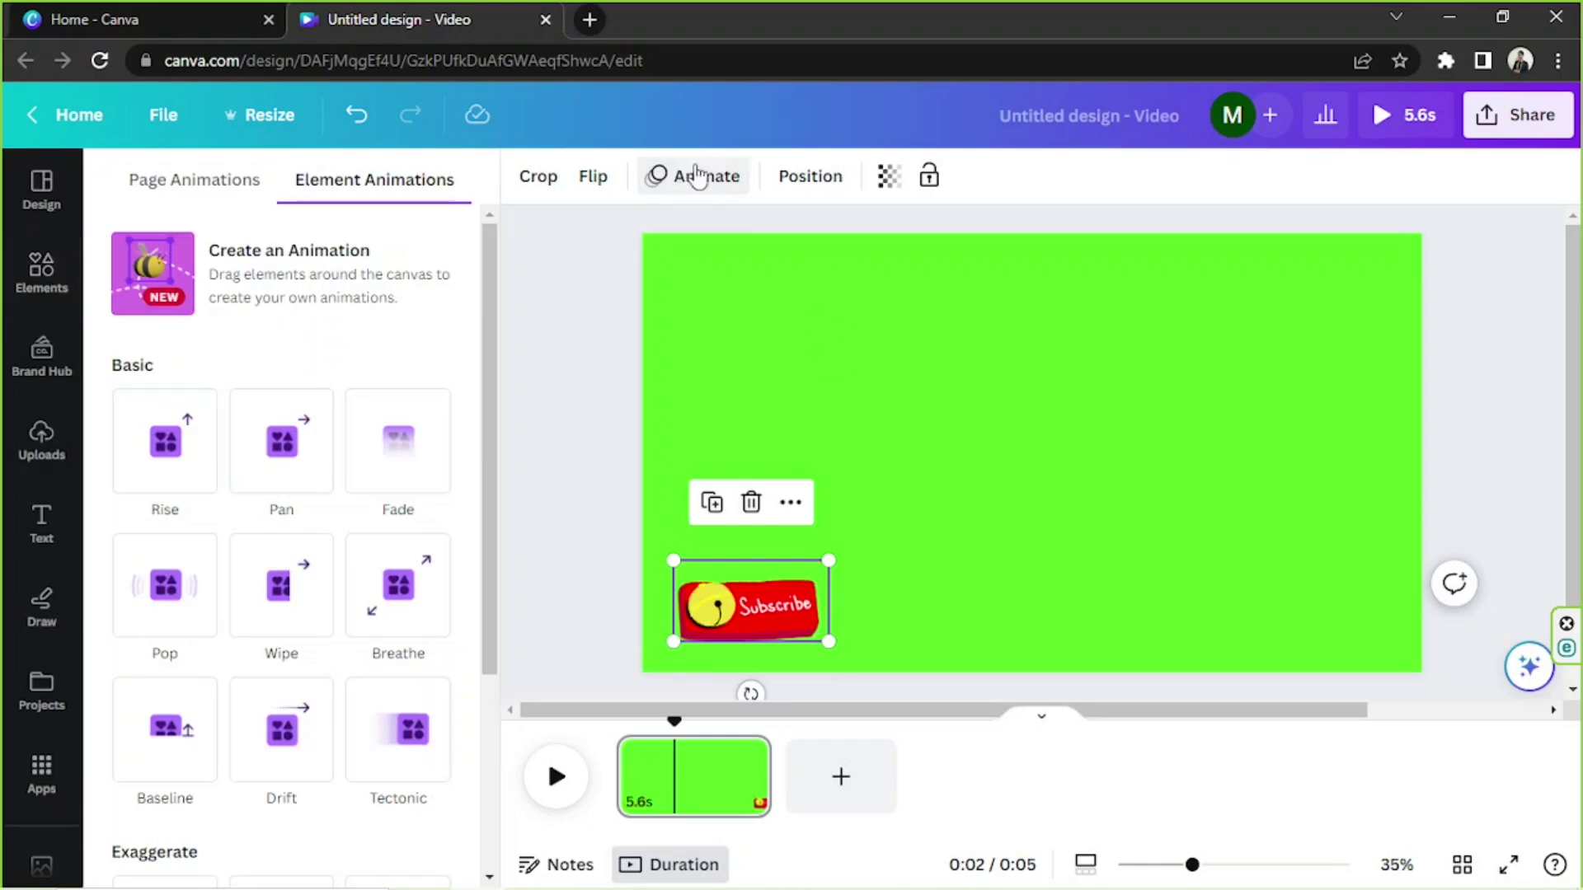
pyautogui.scroll(-3, 452, 371)
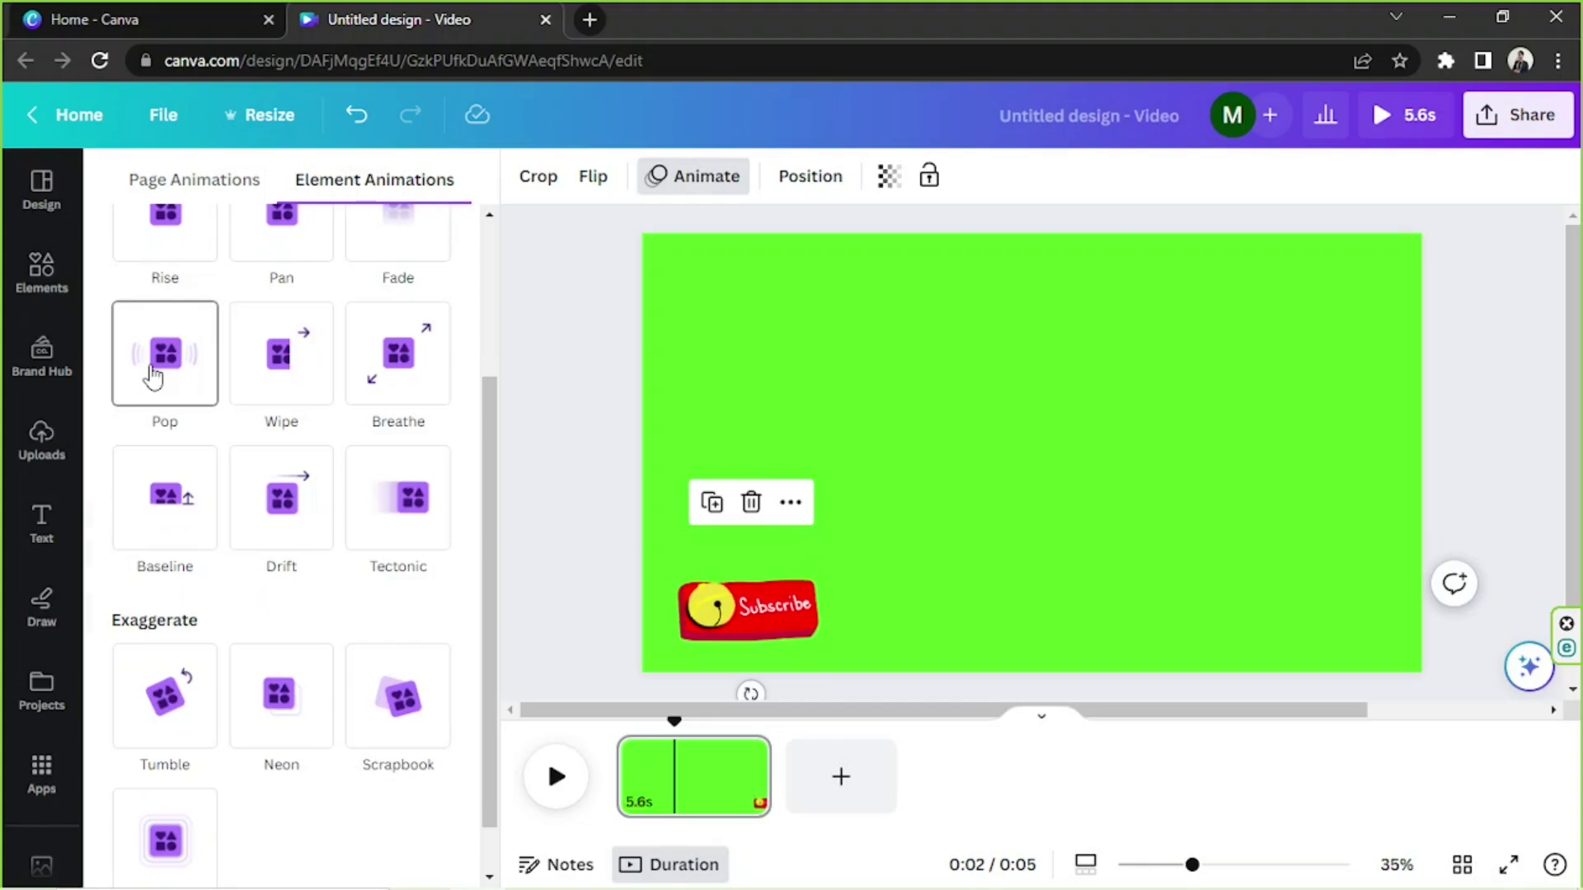
pyautogui.click(153, 377)
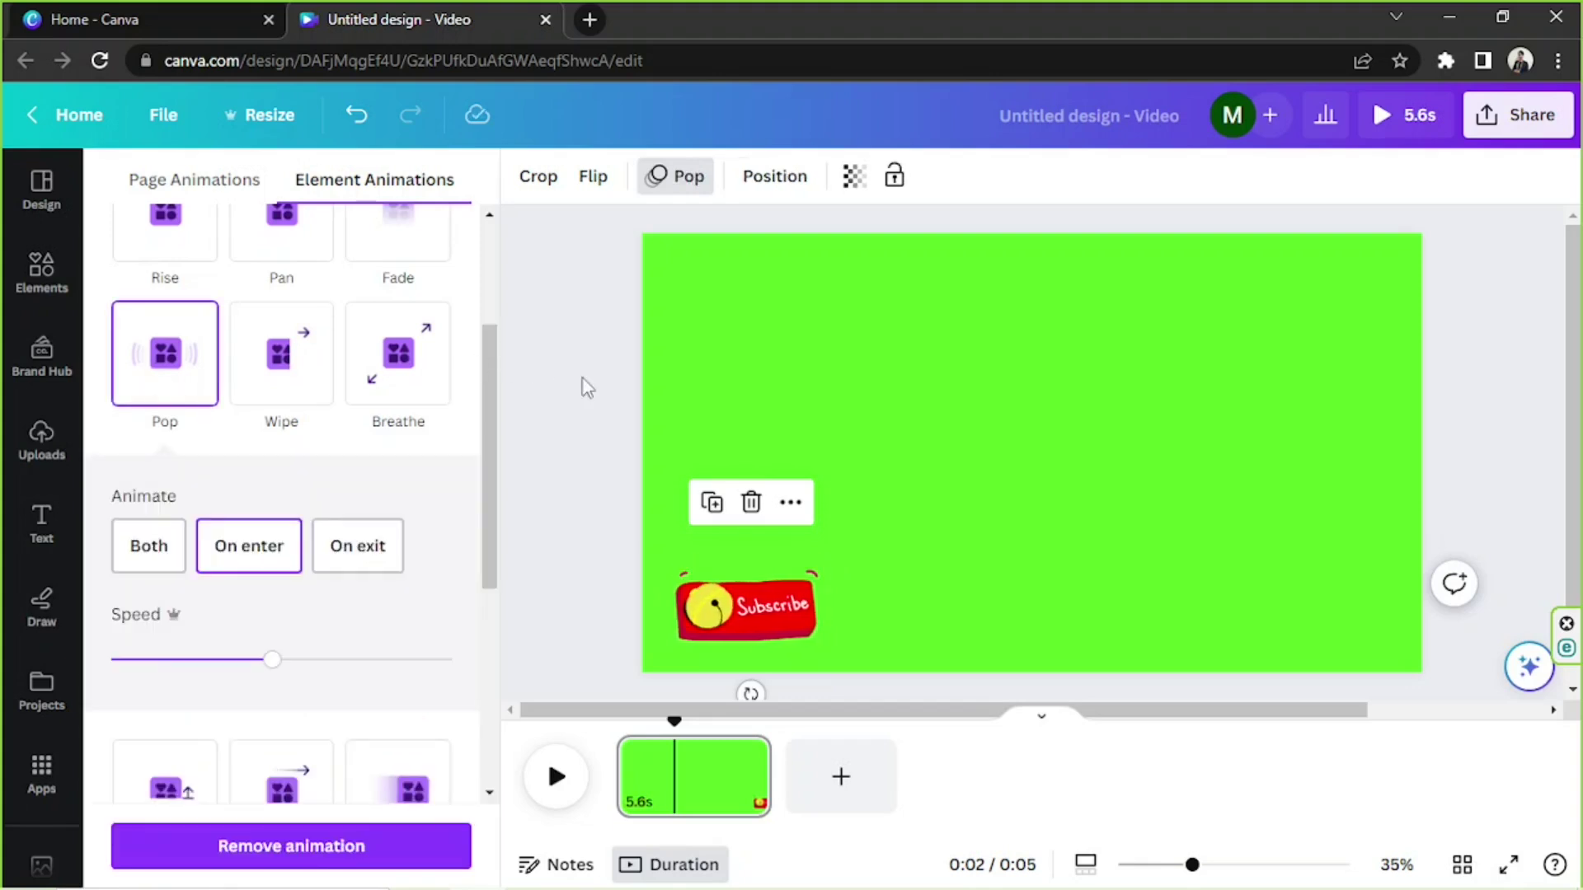
pyautogui.press('Escape')
# Replace the elements search with 'cursor' and browse the pointer graphics results
pyautogui.click(265, 190)
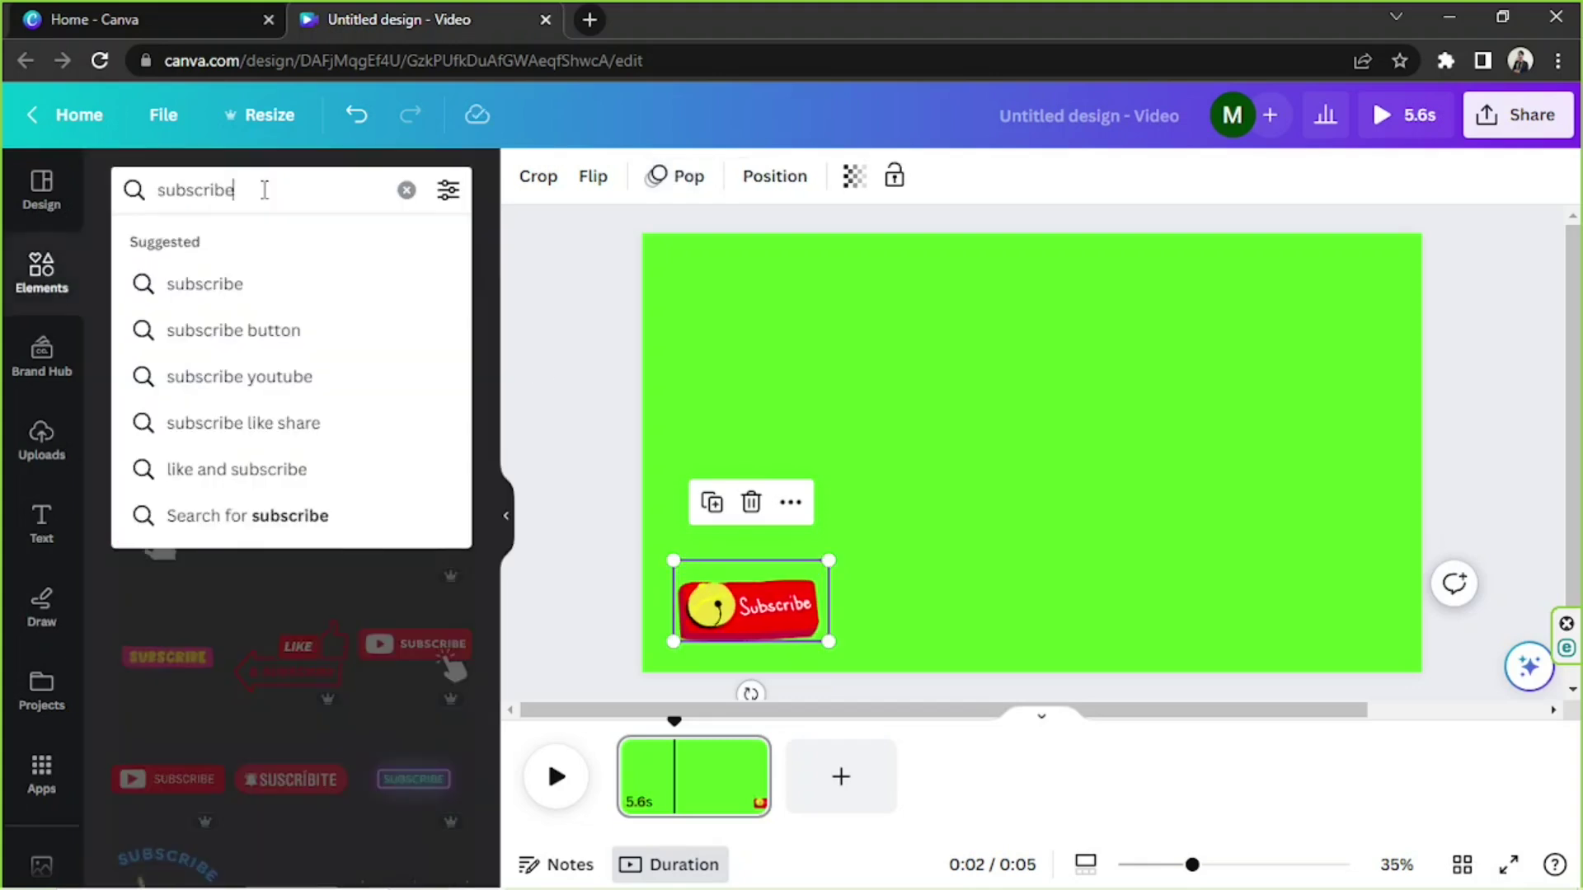
pyautogui.doubleClick(265, 190)
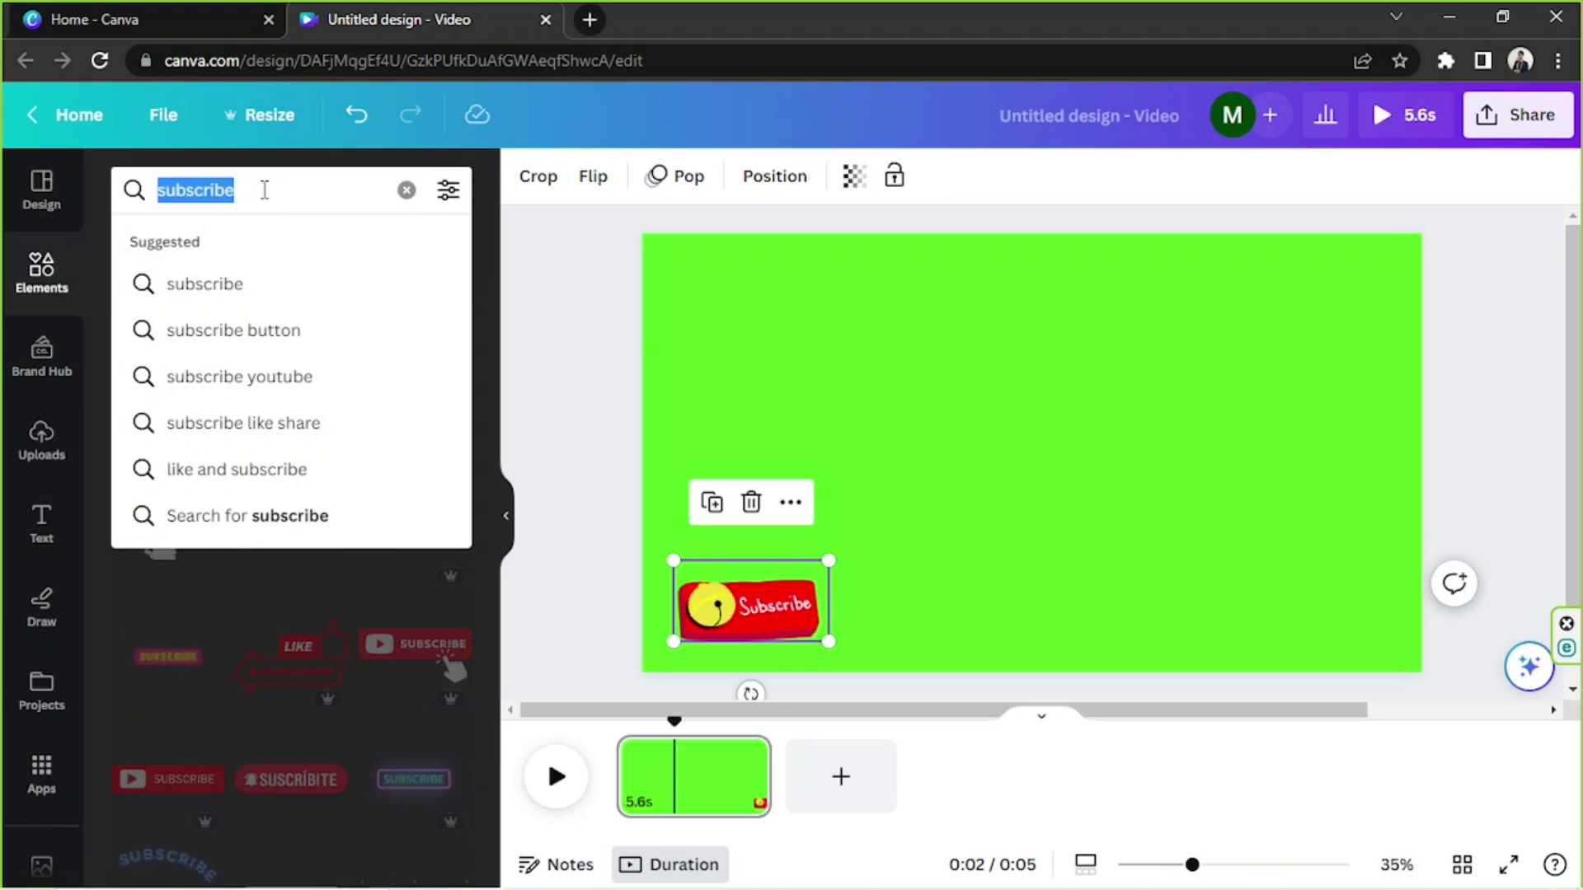
pyautogui.write('cursor')
pyautogui.press('Return')
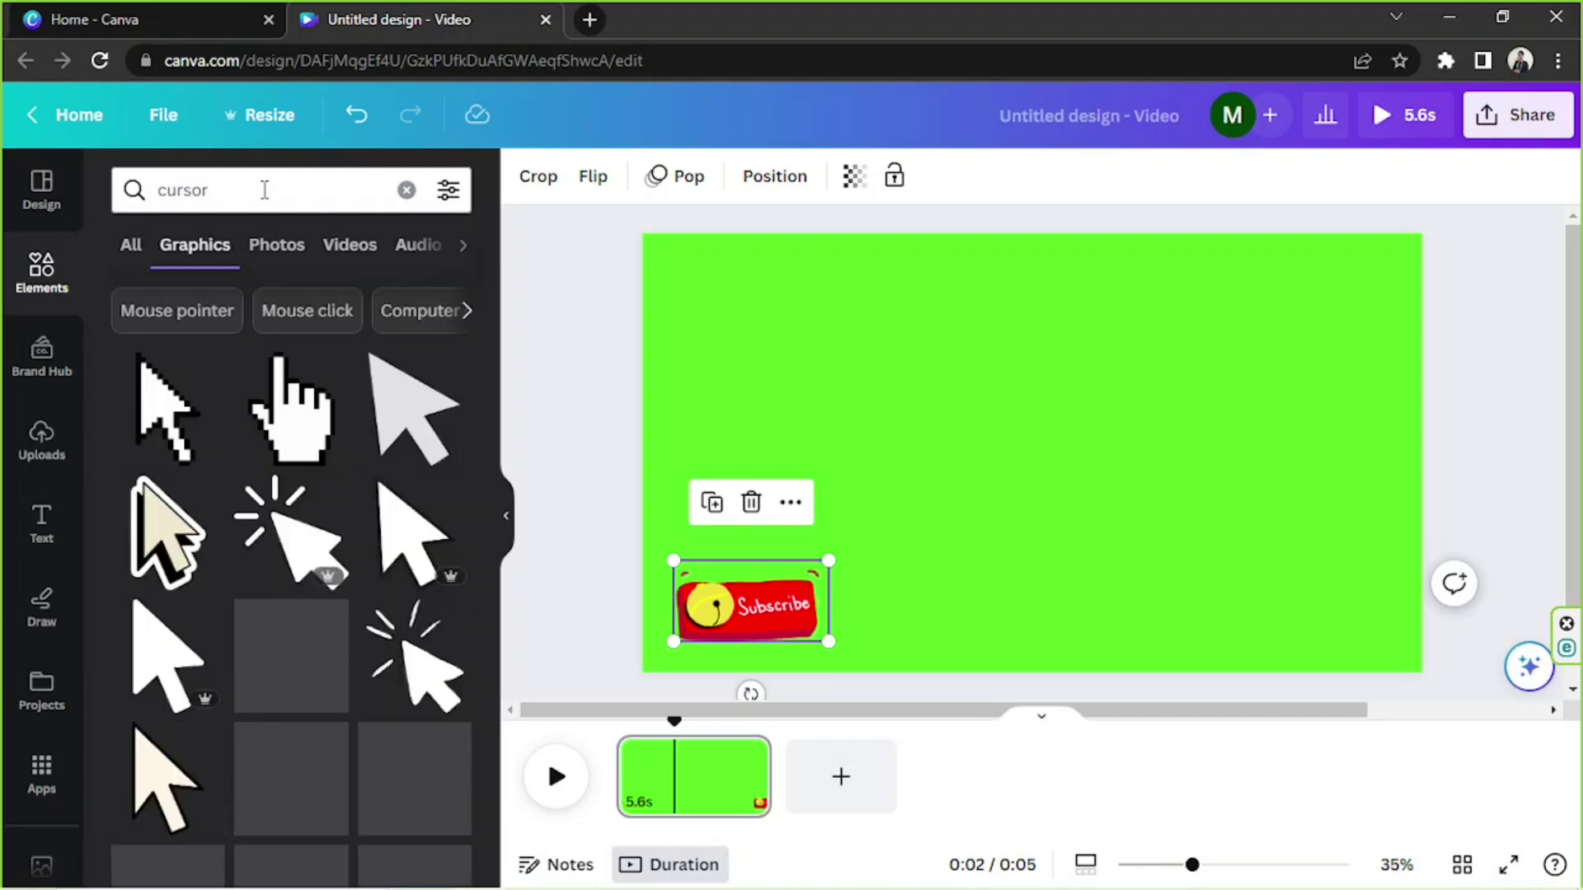
pyautogui.scroll(-3, 330, 483)
pyautogui.scroll(-6, 330, 482)
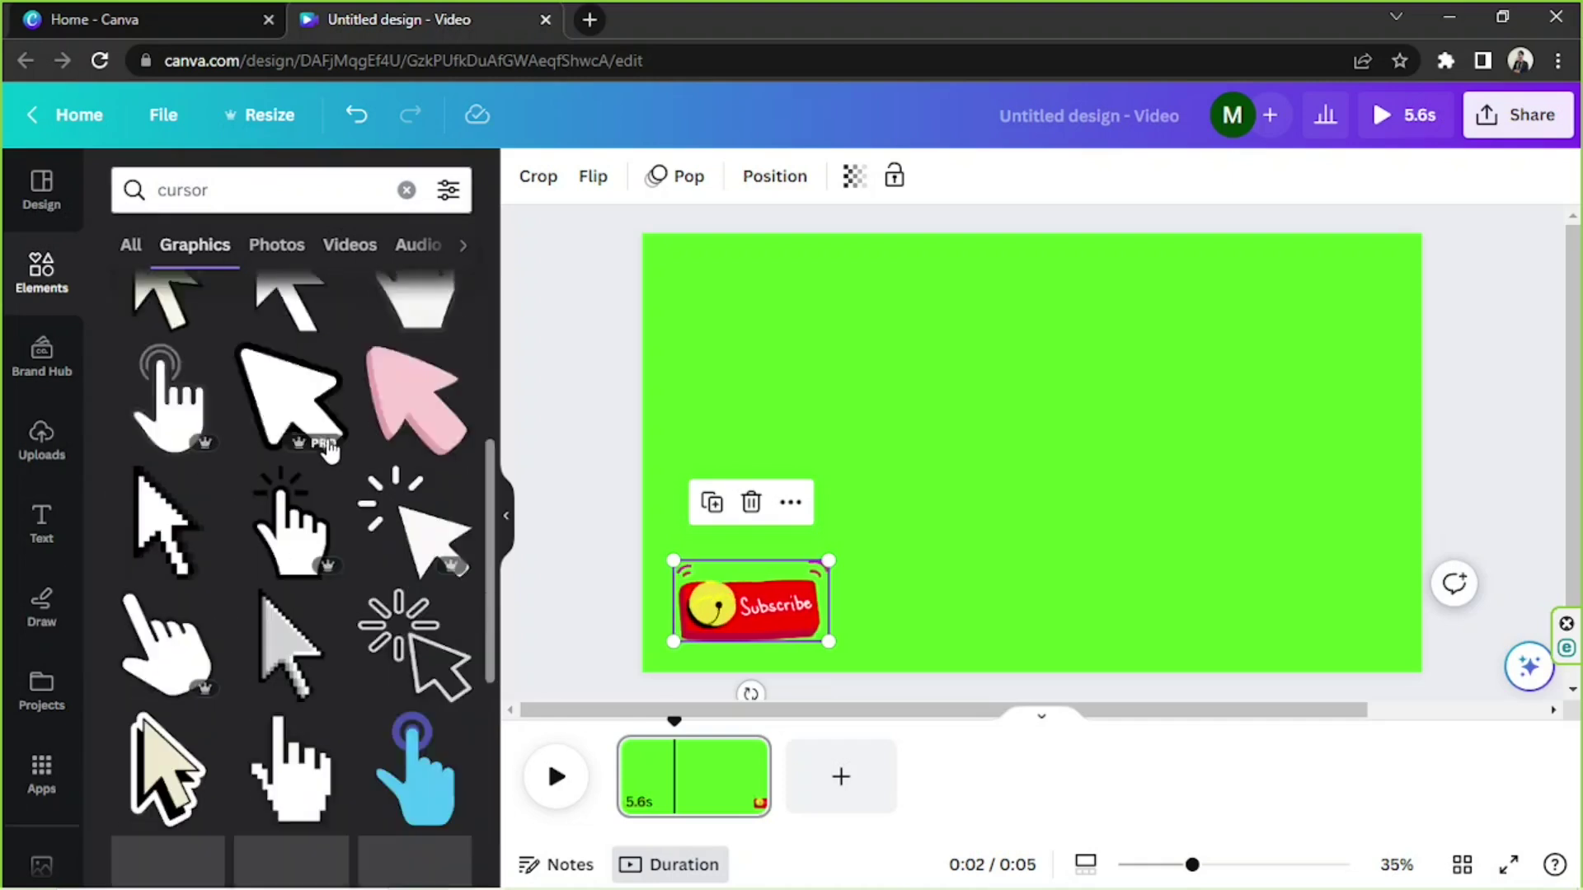
pyautogui.scroll(-4, 329, 451)
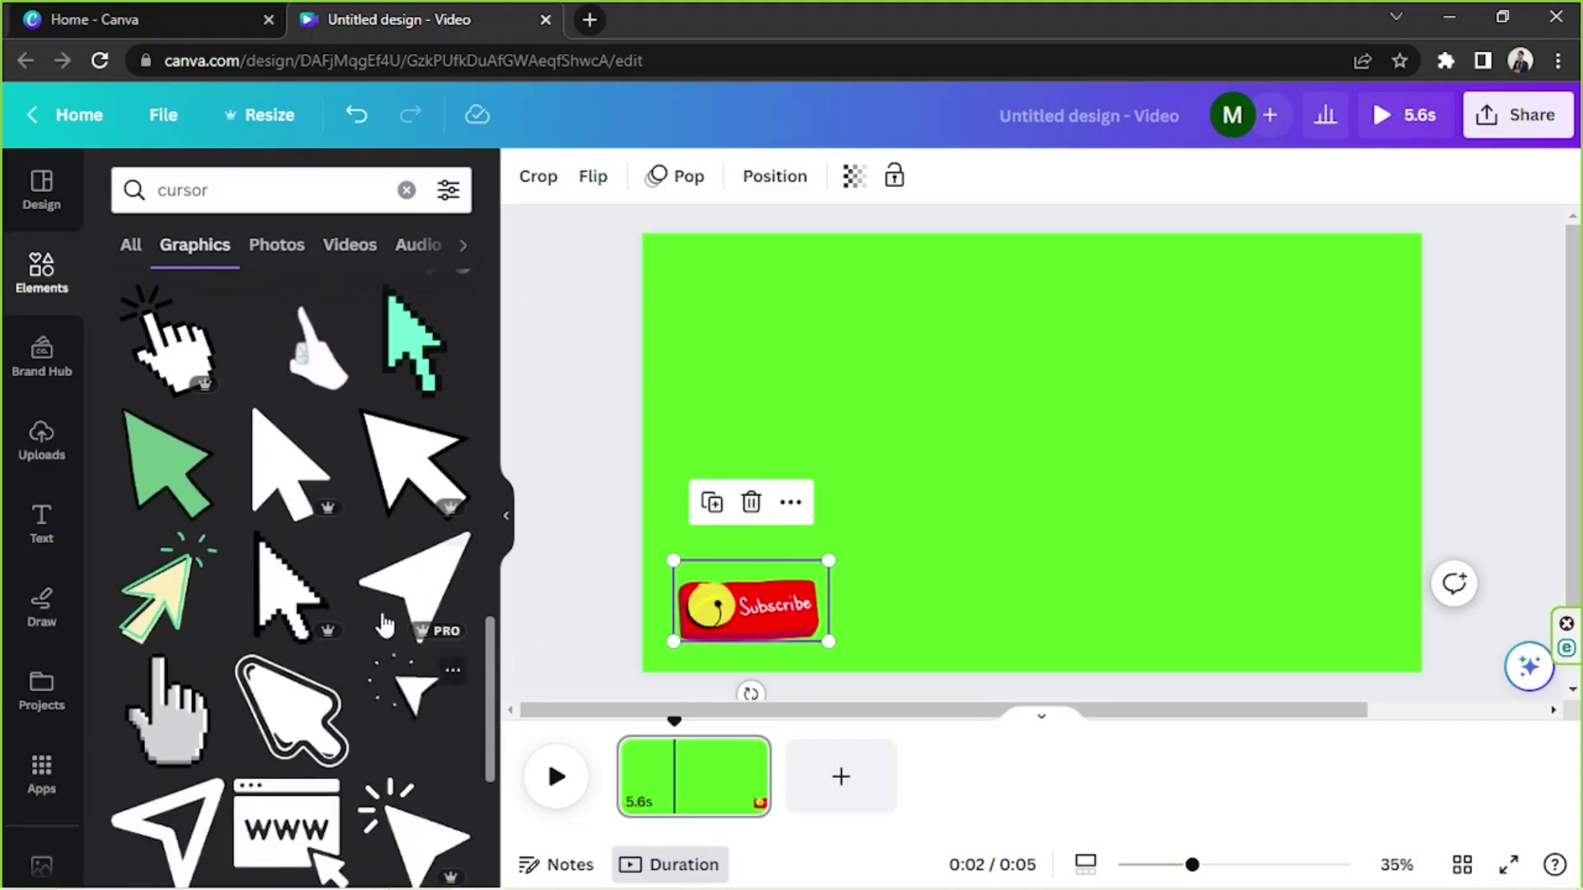
# Add the tapping-hand graphic, shrink it, and place it over the red Subscribe button
pyautogui.click(324, 349)
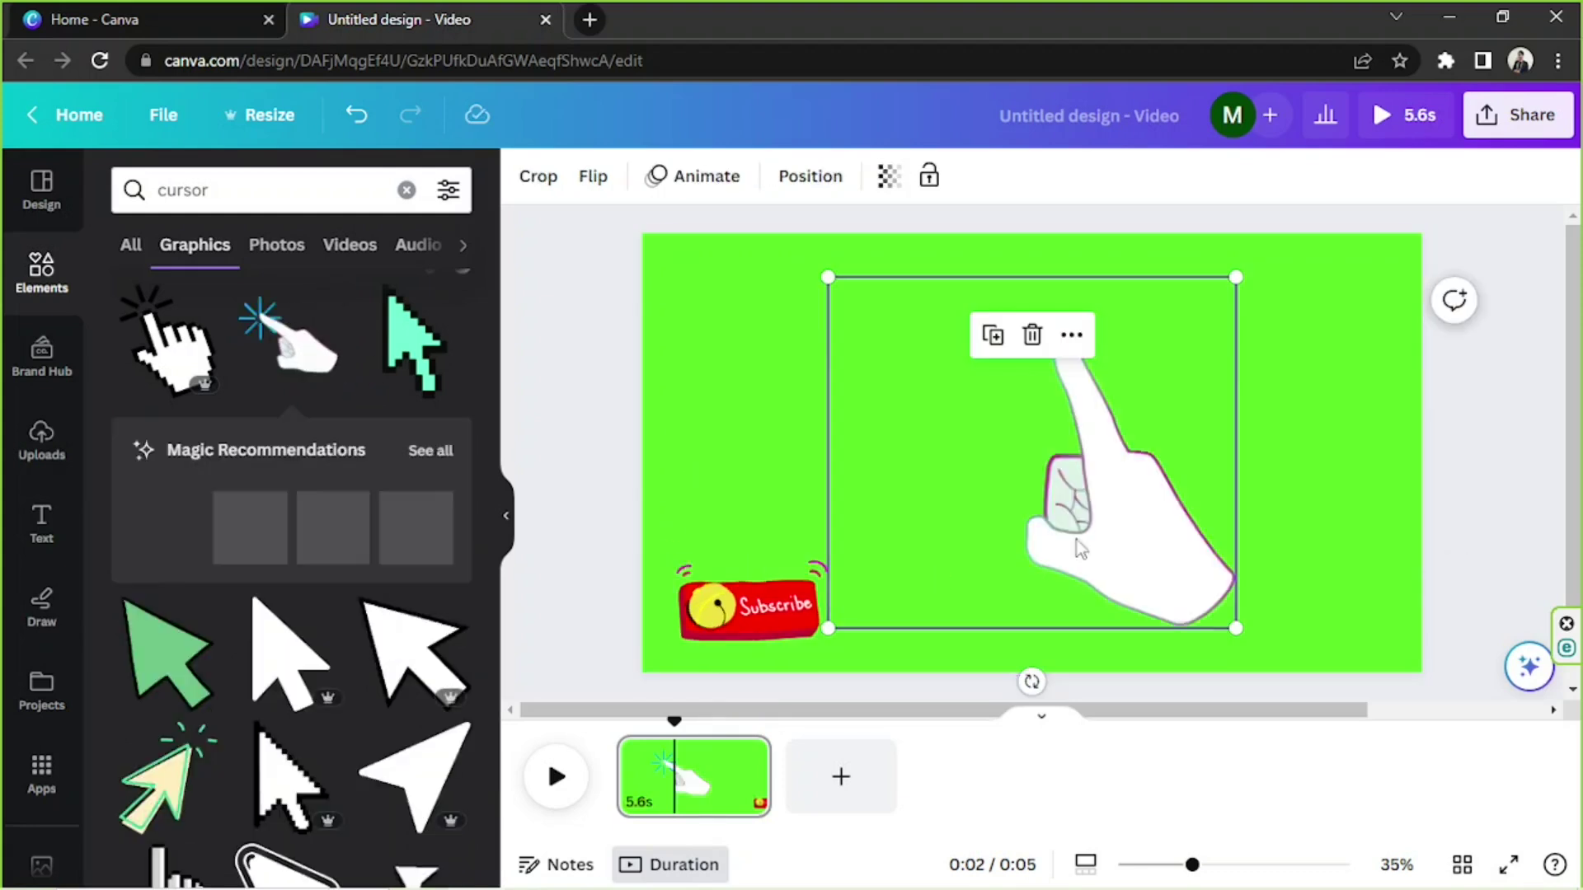
pyautogui.moveTo(828, 277); pyautogui.dragTo(1159, 506)
pyautogui.moveTo(1150, 601); pyautogui.dragTo(786, 666)
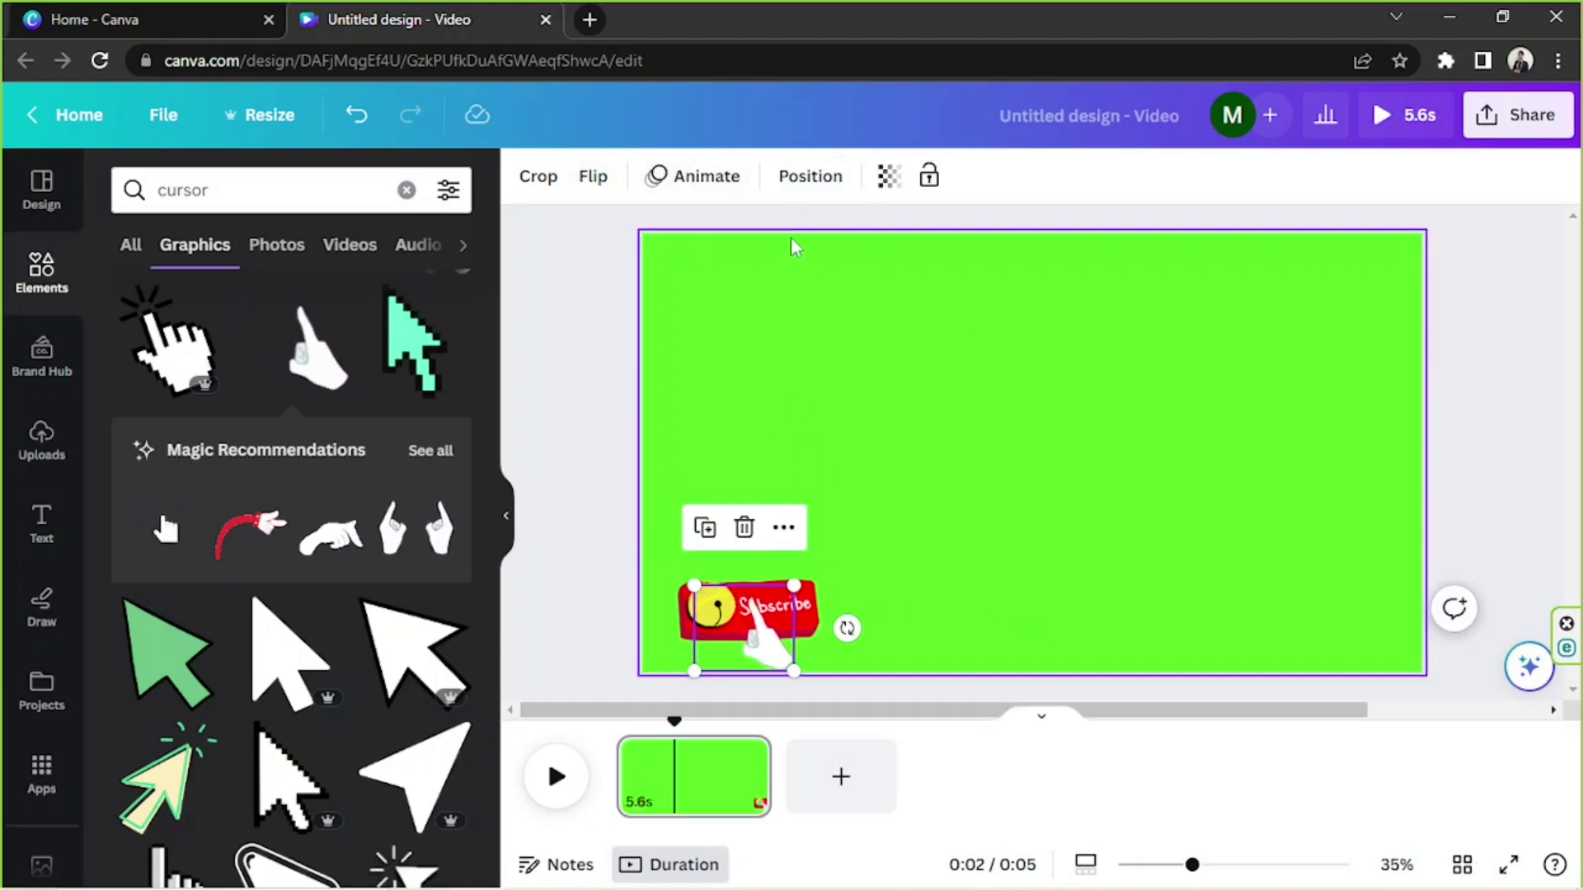
# Give the hand graphic the Baseline enter animation so it rises upward
pyautogui.click(700, 182)
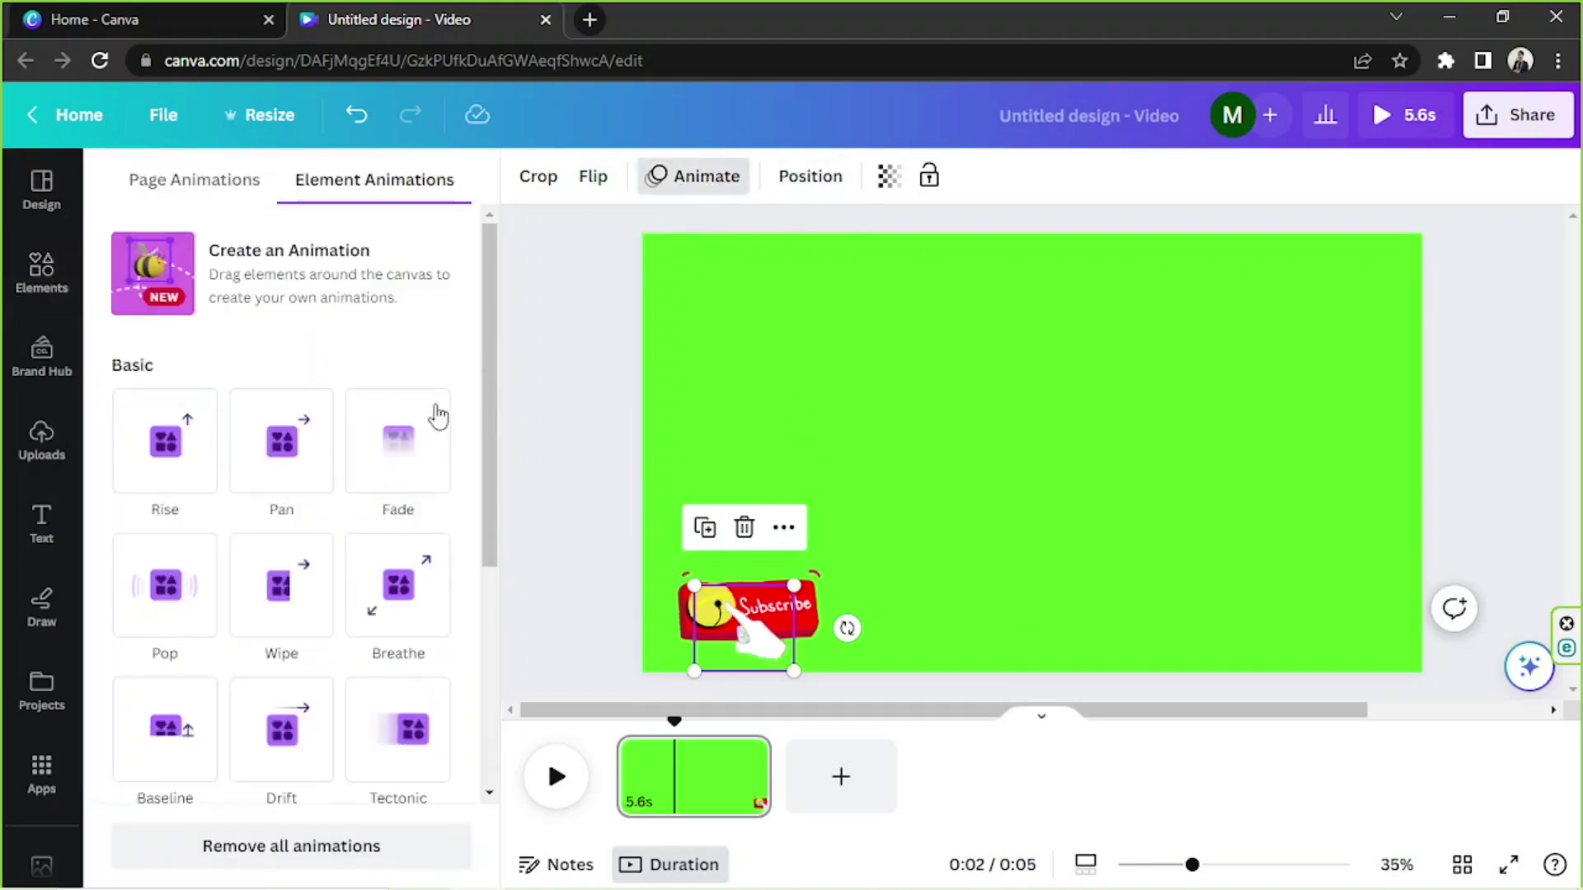
pyautogui.scroll(-4, 428, 399)
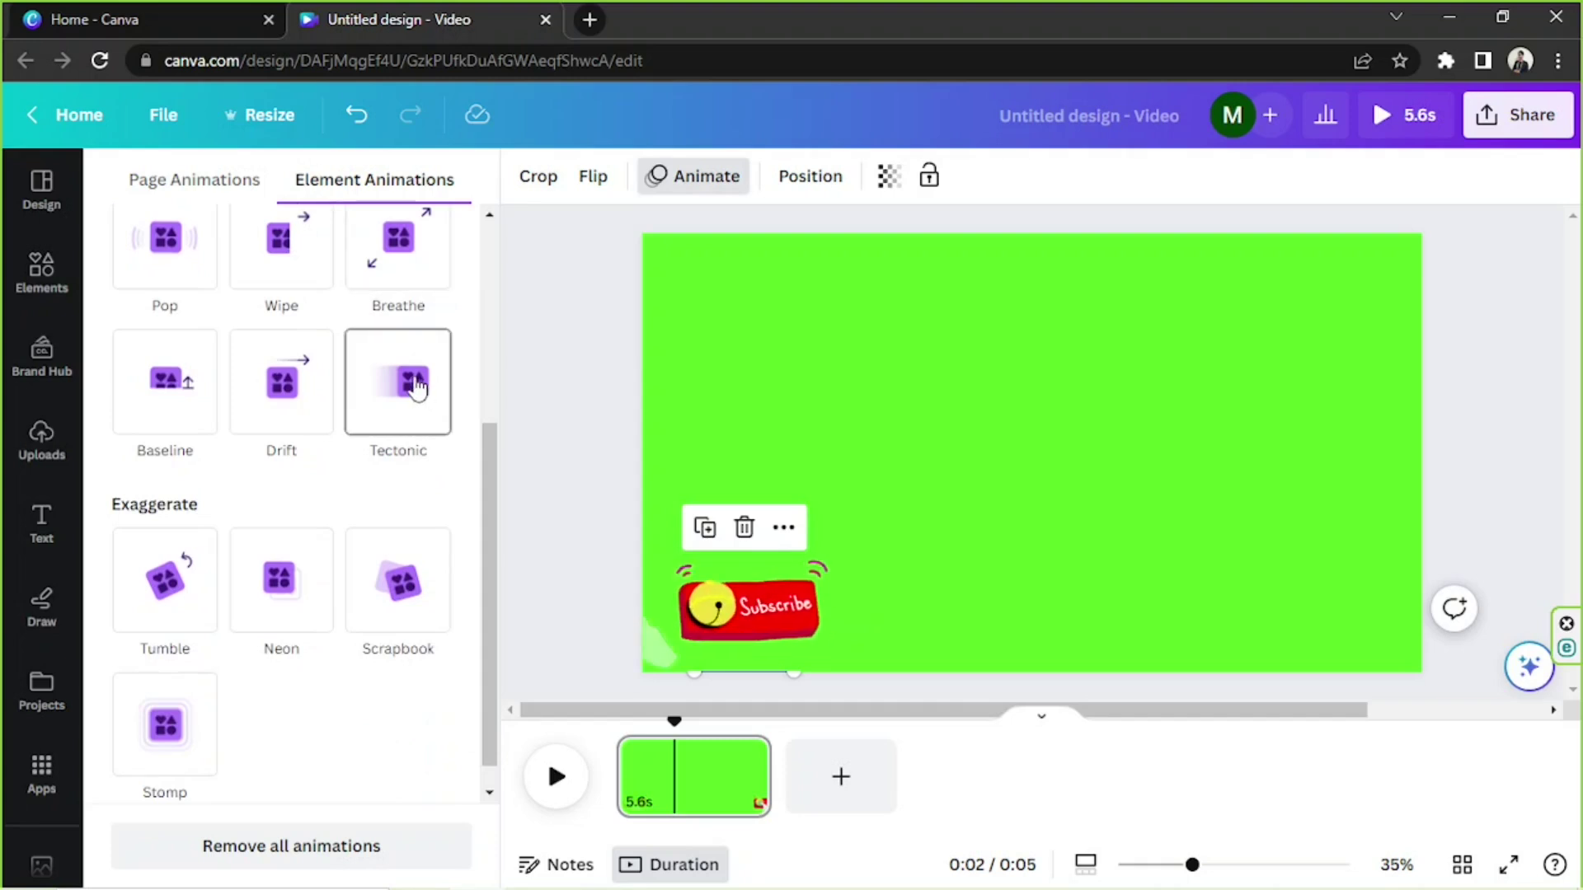
pyautogui.scroll(2, 165, 399)
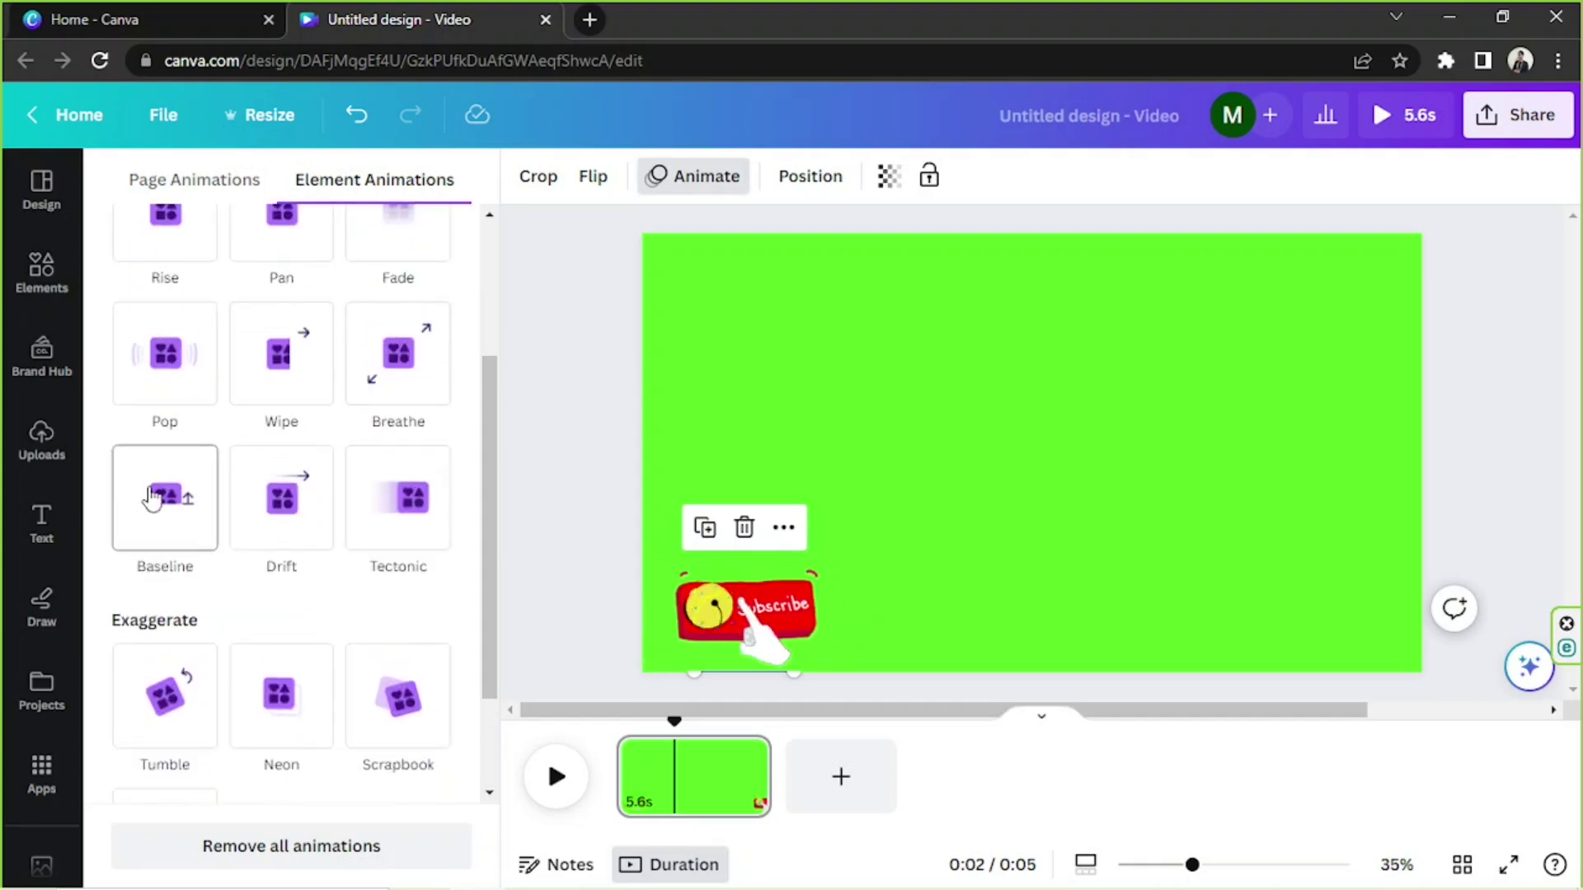
pyautogui.click(151, 499)
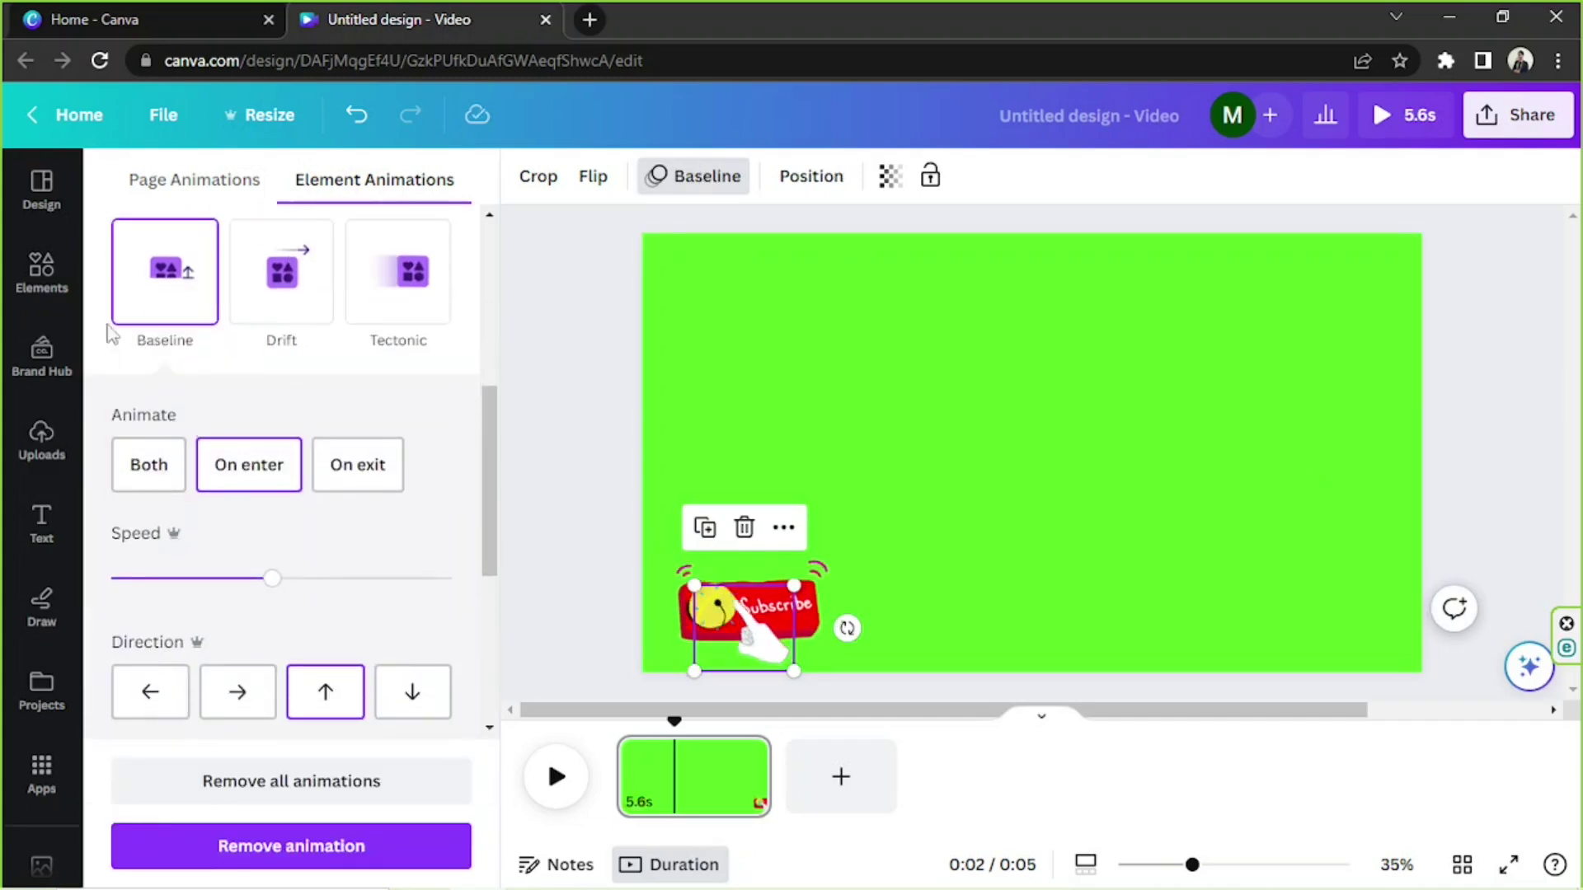
pyautogui.click(1497, 433)
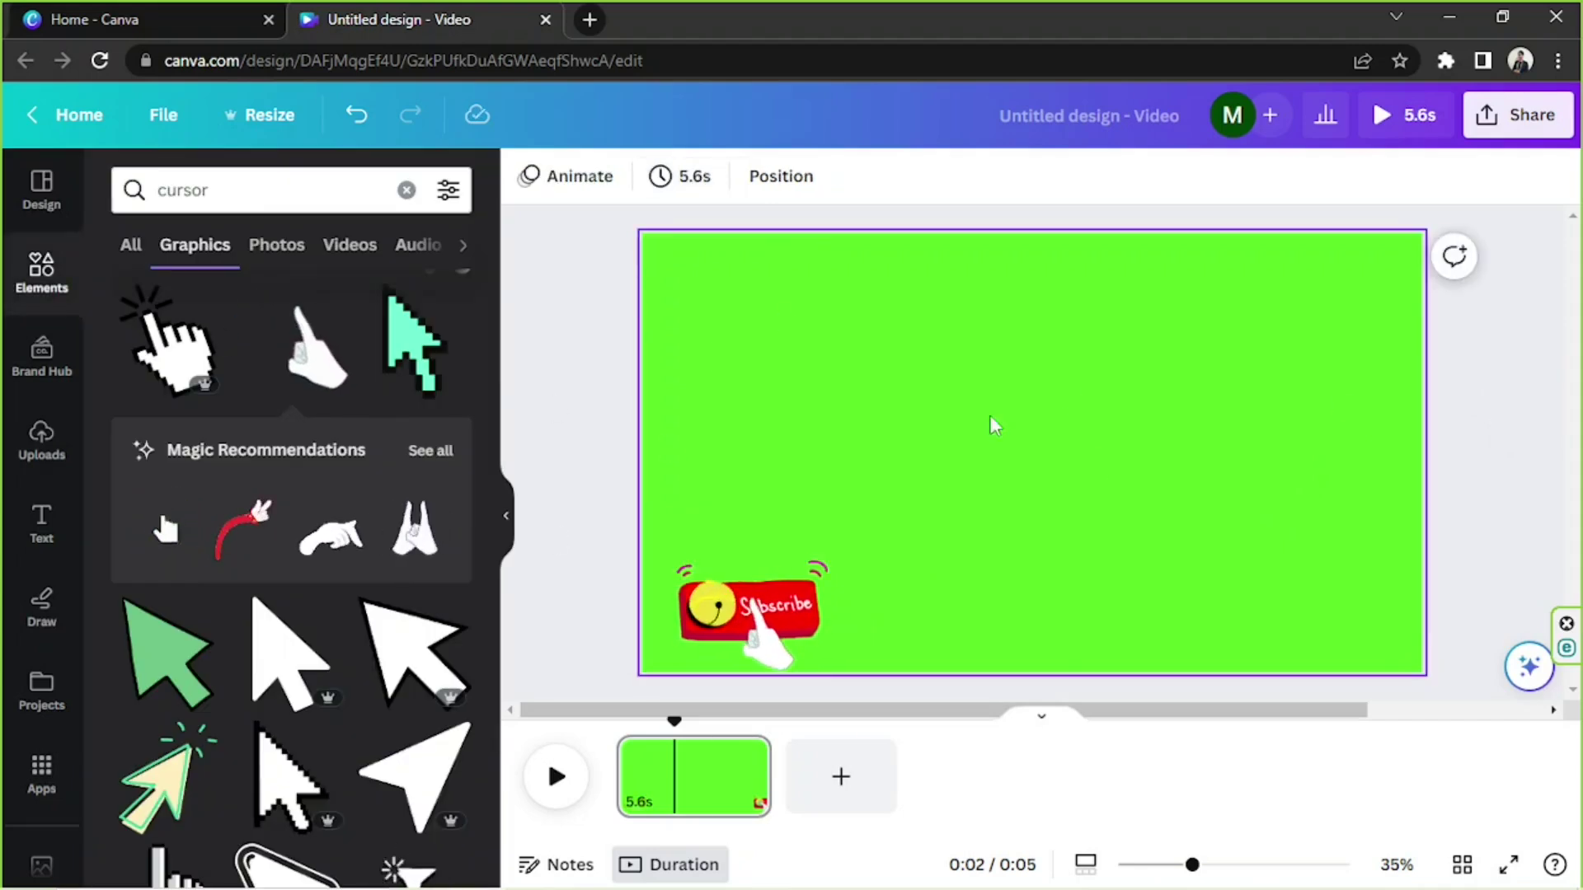
# Clear the cursor search in Elements and select the green page background
pyautogui.click(406, 190)
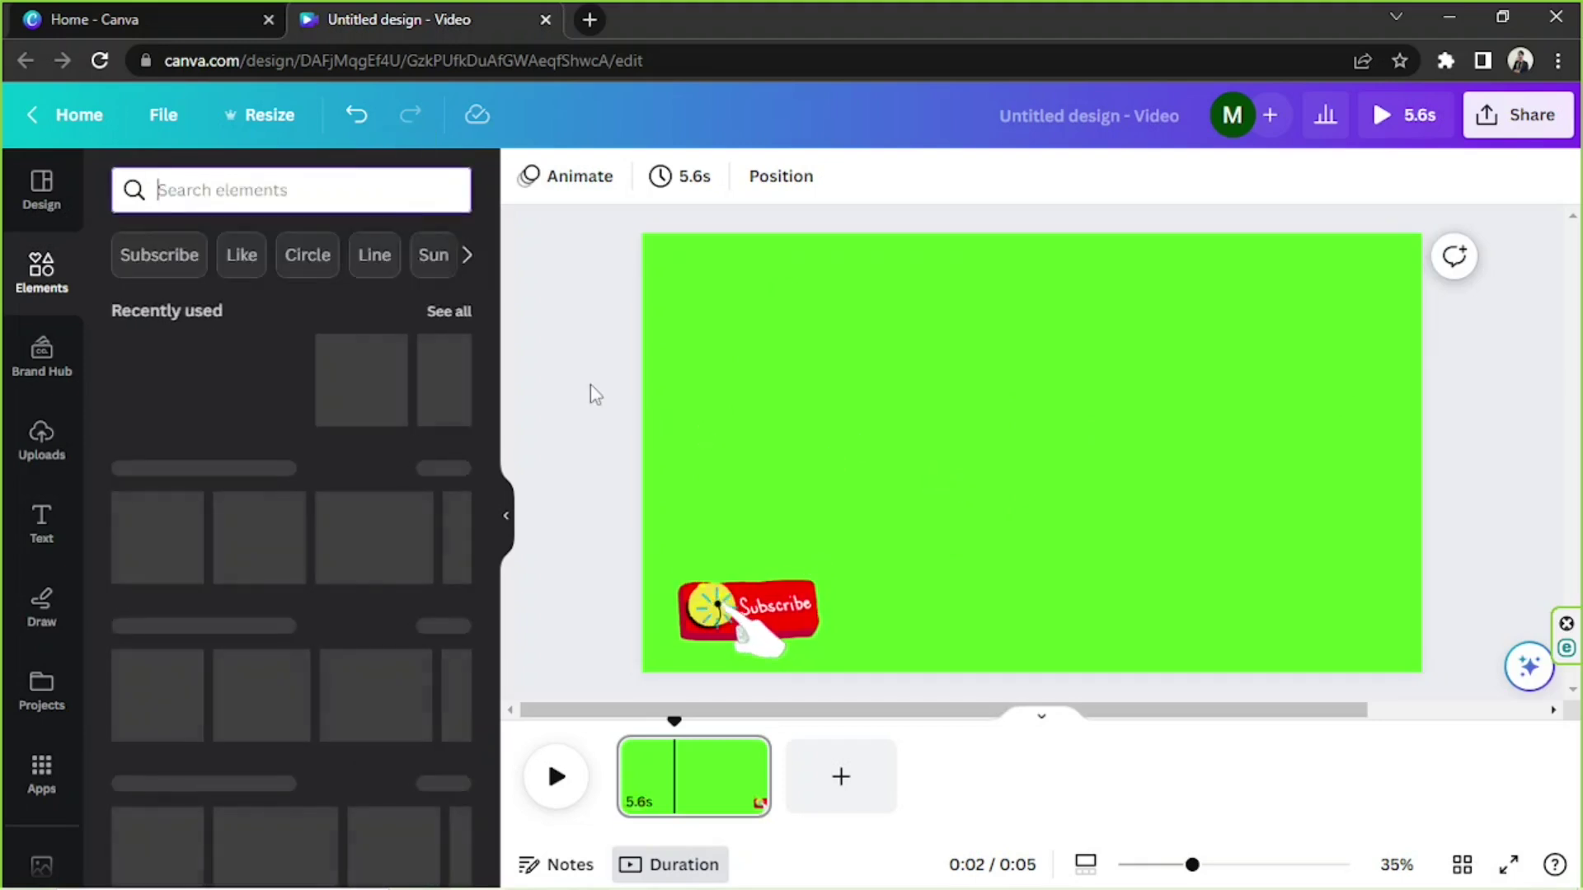
pyautogui.click(929, 367)
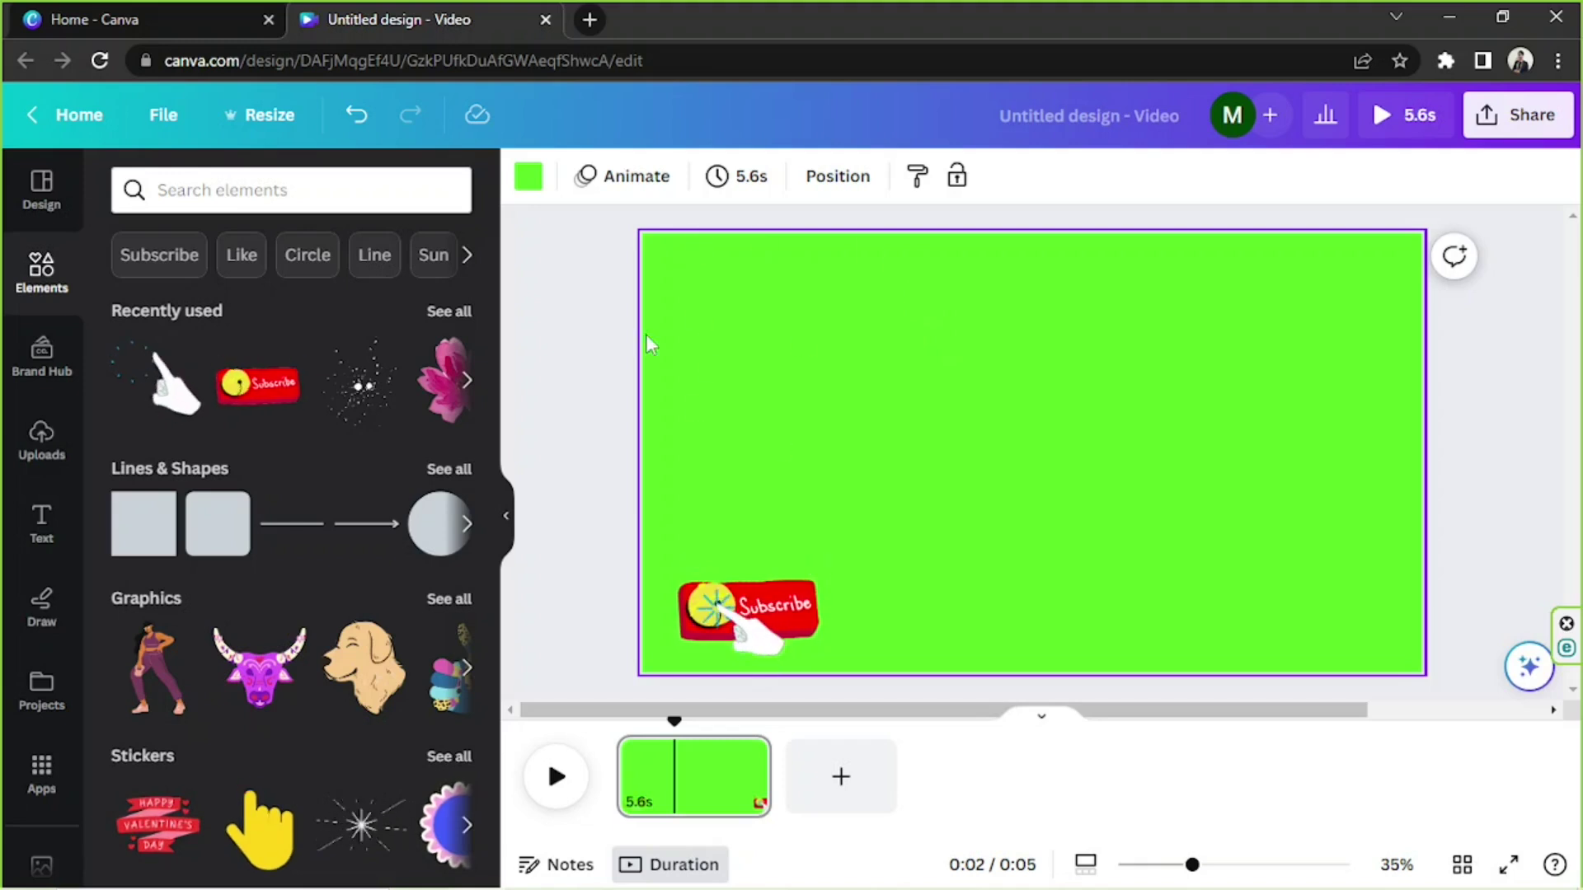
pyautogui.moveTo(598, 260); pyautogui.dragTo(1484, 692)
pyautogui.click(1177, 409)
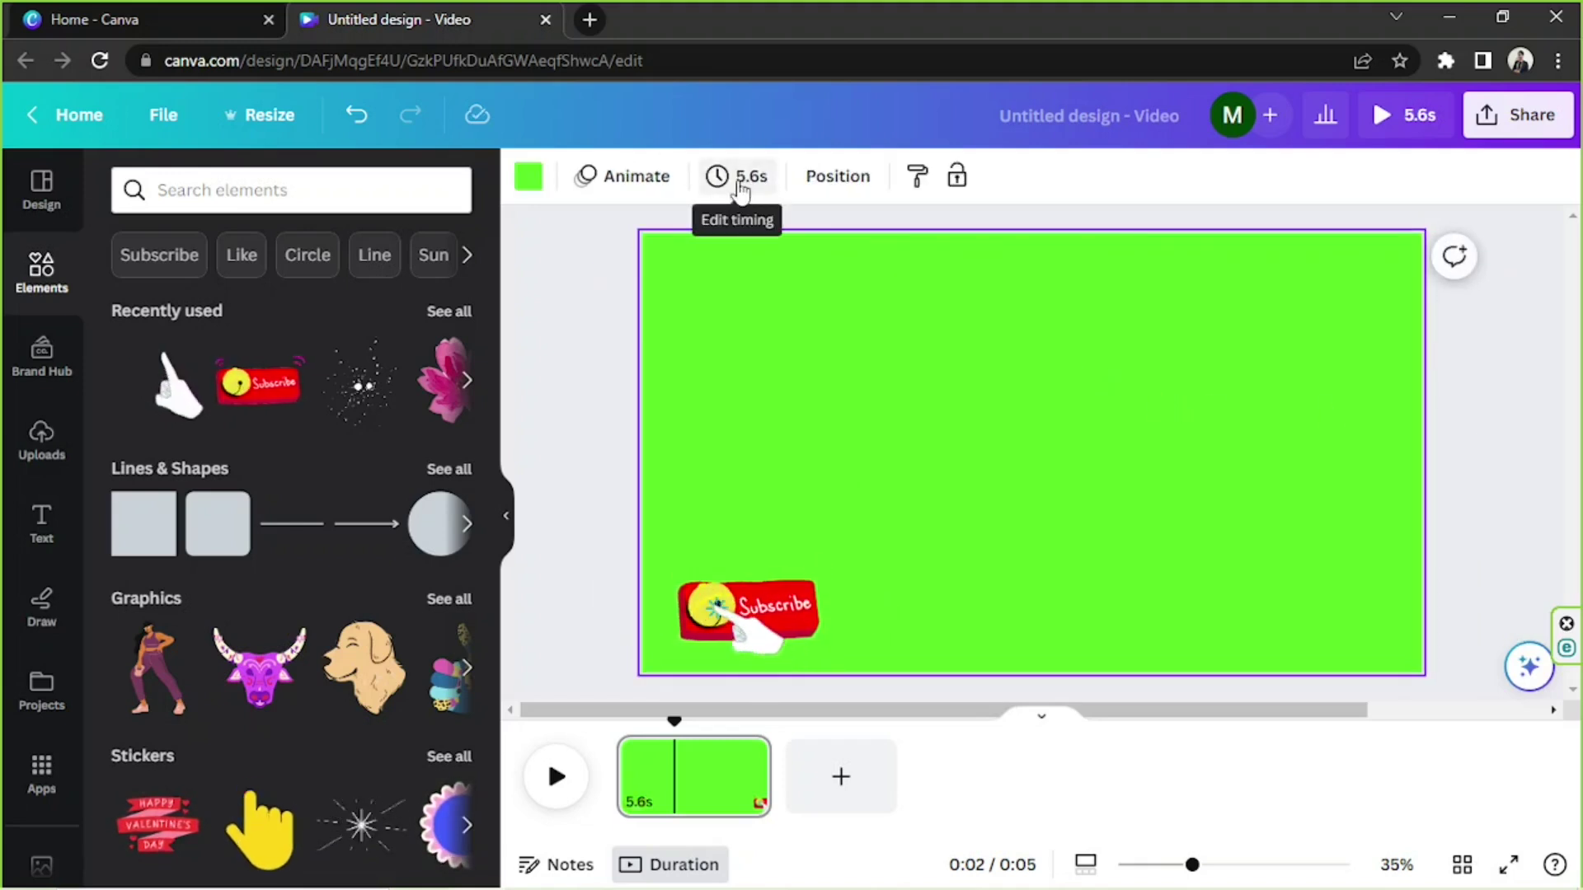
# Change the page duration from 5.6s to 5s and collapse the side panel
pyautogui.click(742, 188)
pyautogui.click(932, 245)
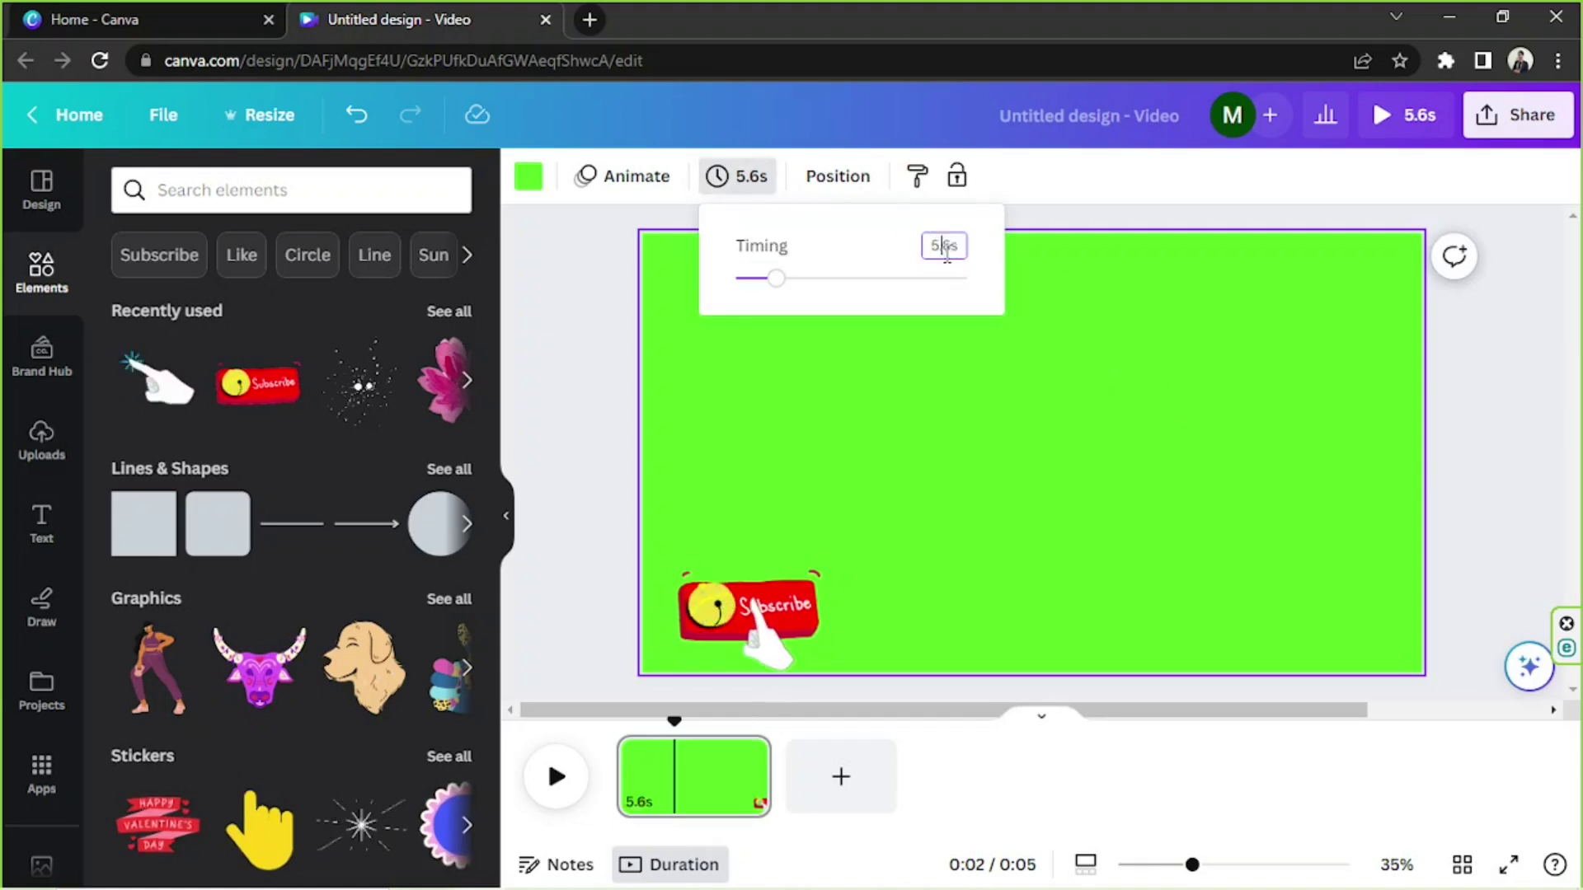
pyautogui.moveTo(930, 245); pyautogui.dragTo(968, 242)
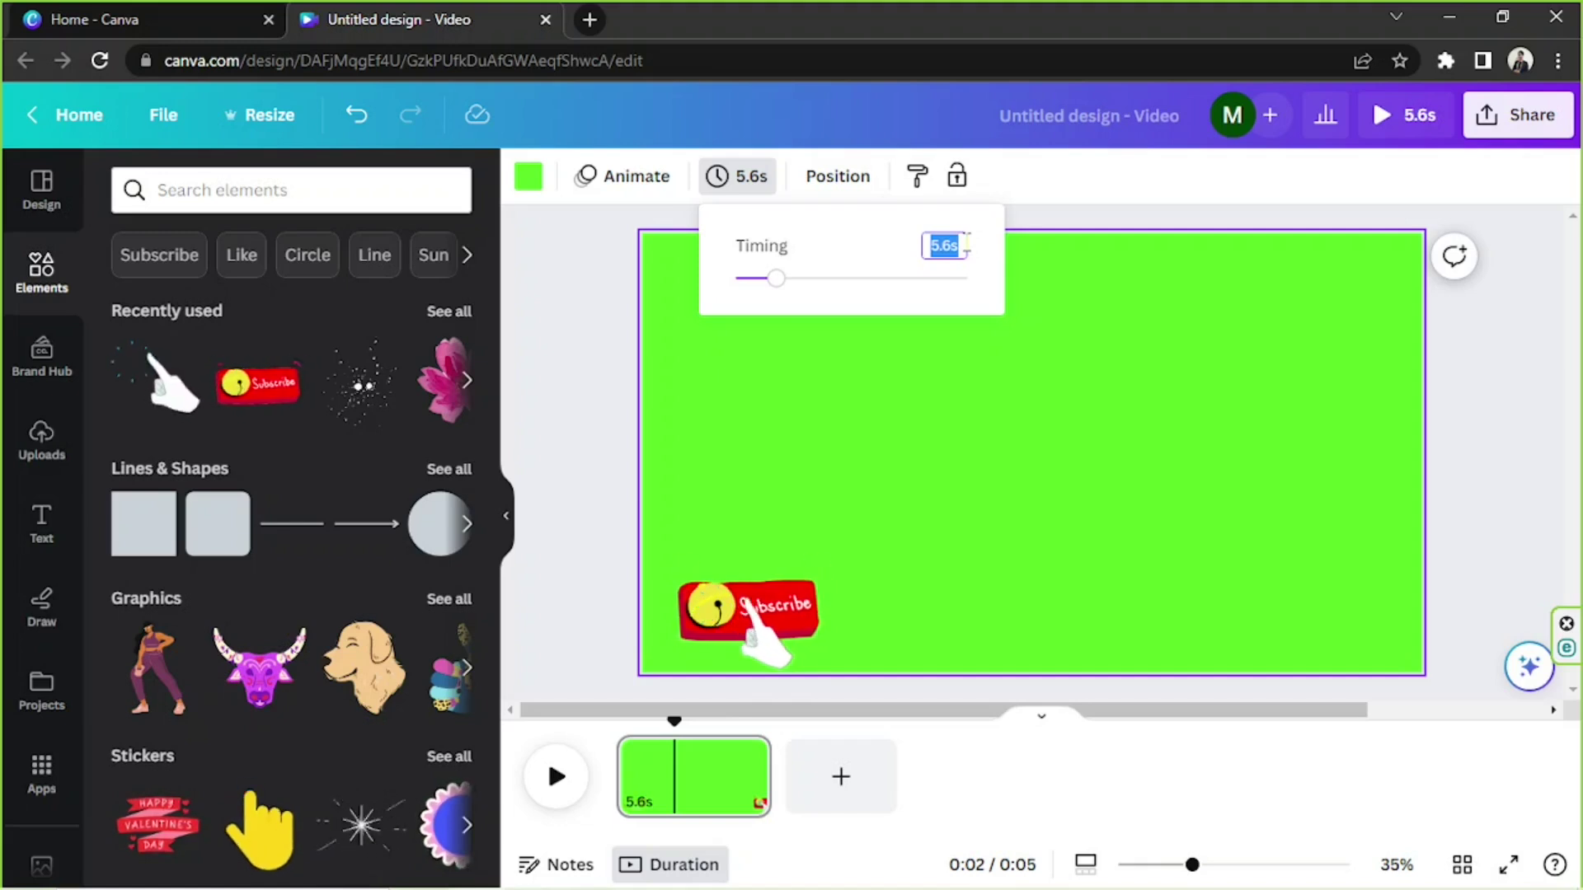
pyautogui.write('5')
pyautogui.press('Return')
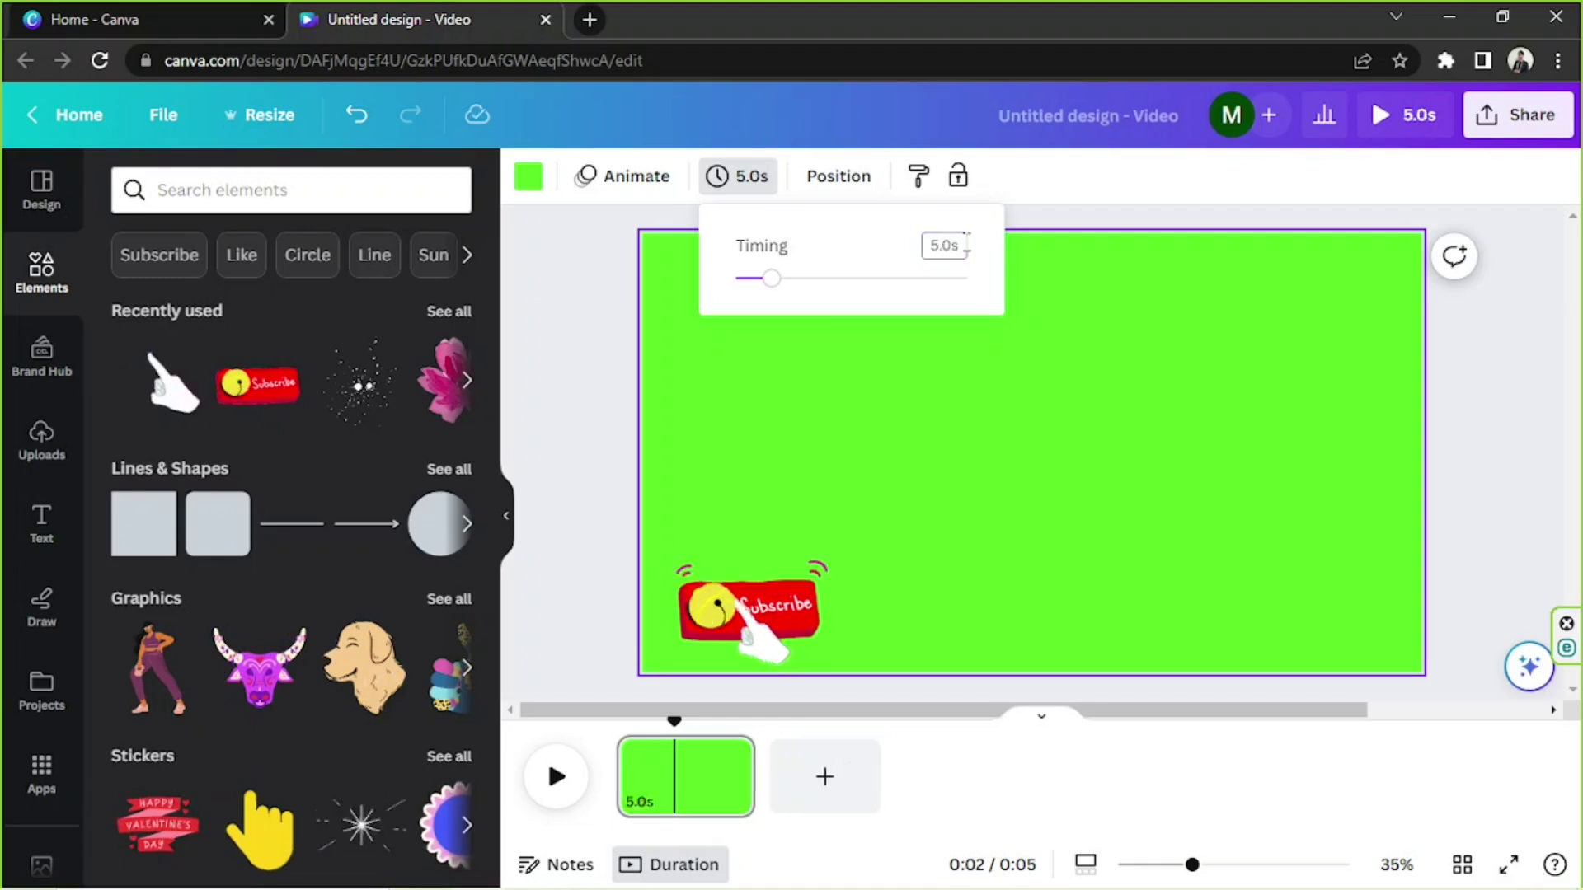
pyautogui.click(1052, 363)
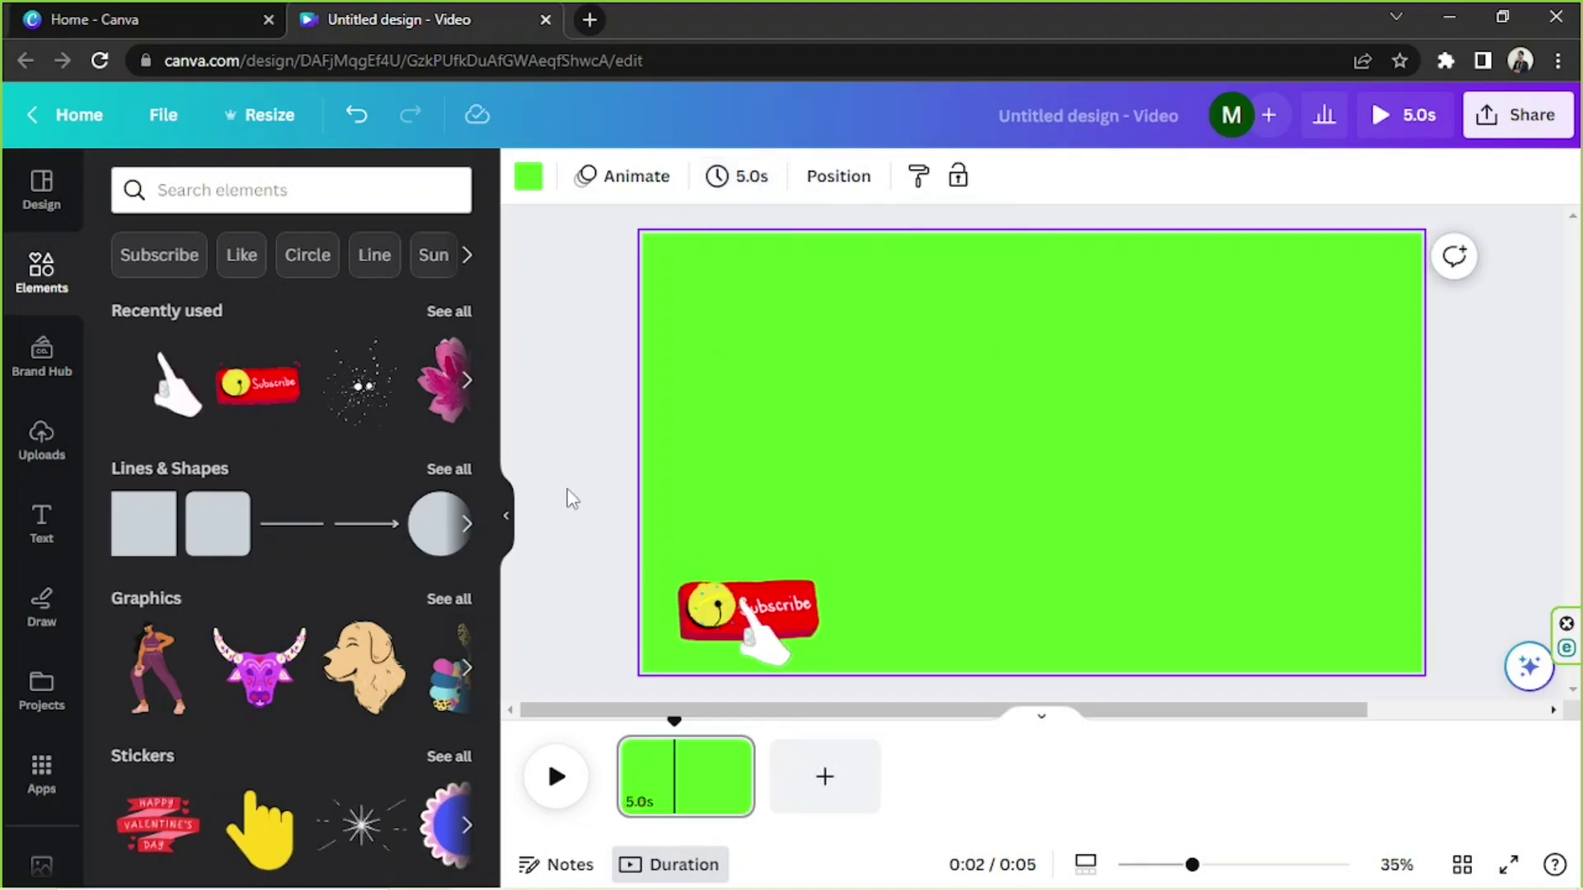
pyautogui.click(511, 515)
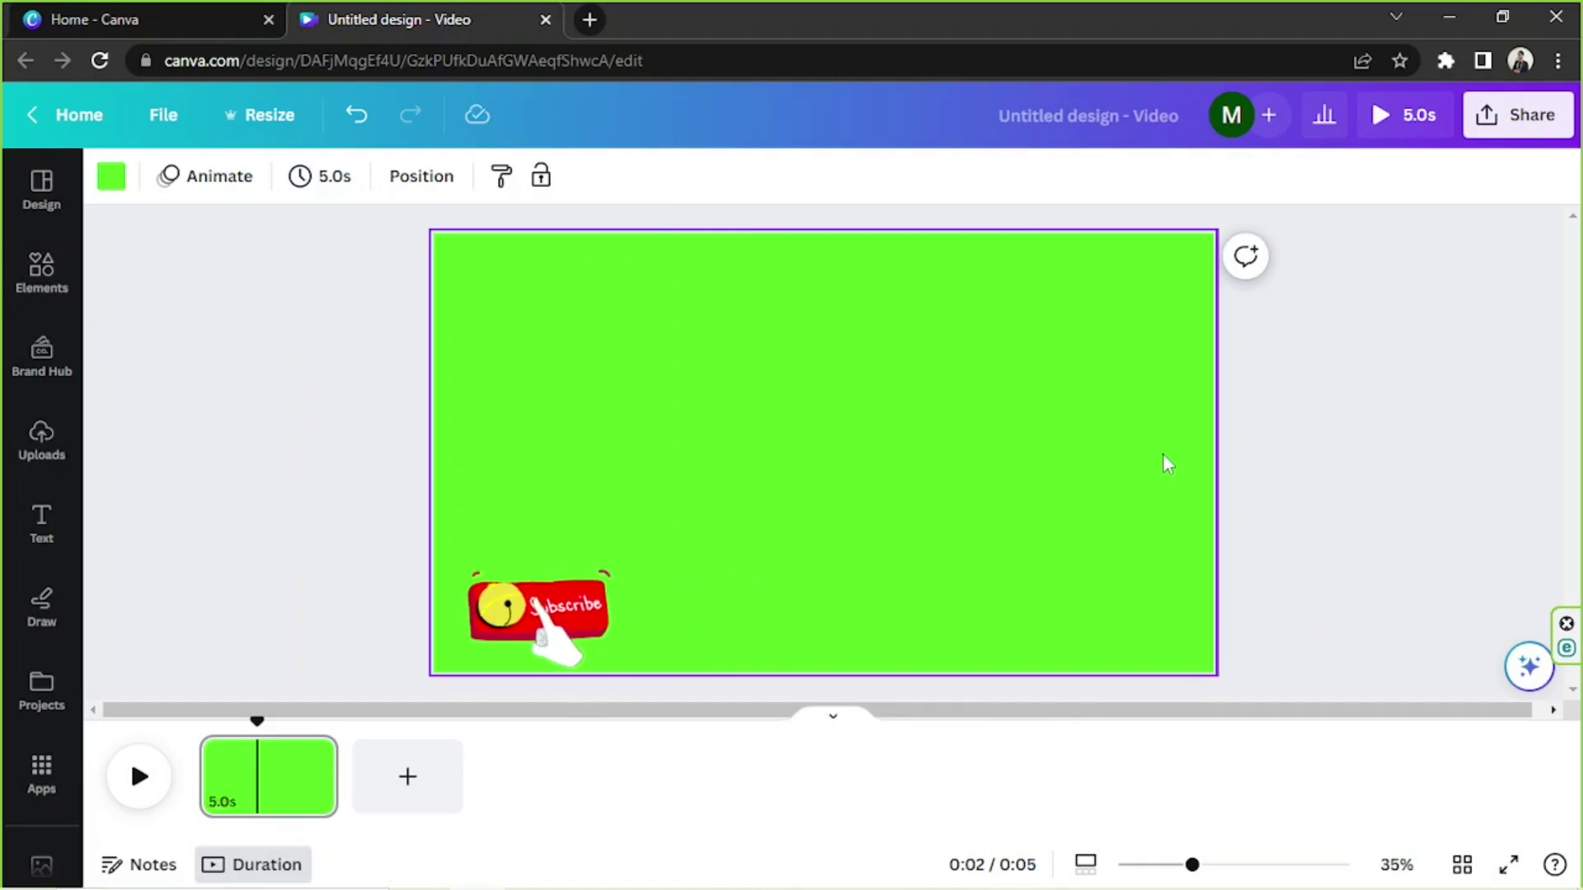
pyautogui.click(1248, 343)
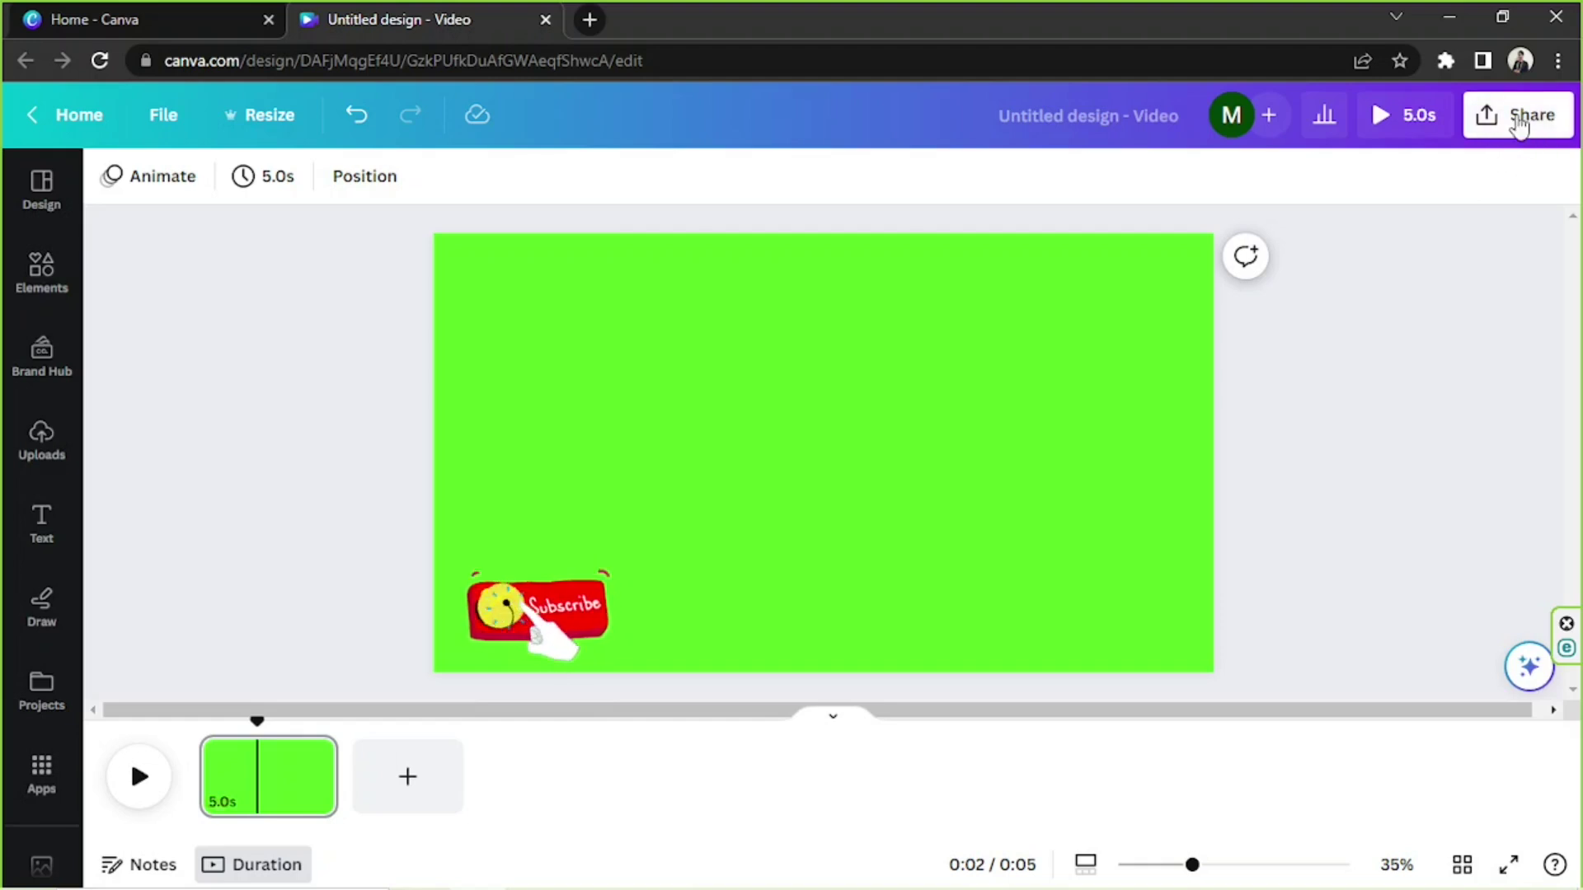
# Download the design from the Share menu as an MP4 video at 1080p
pyautogui.moveTo(424, 272); pyautogui.dragTo(1340, 664)
pyautogui.click(1379, 394)
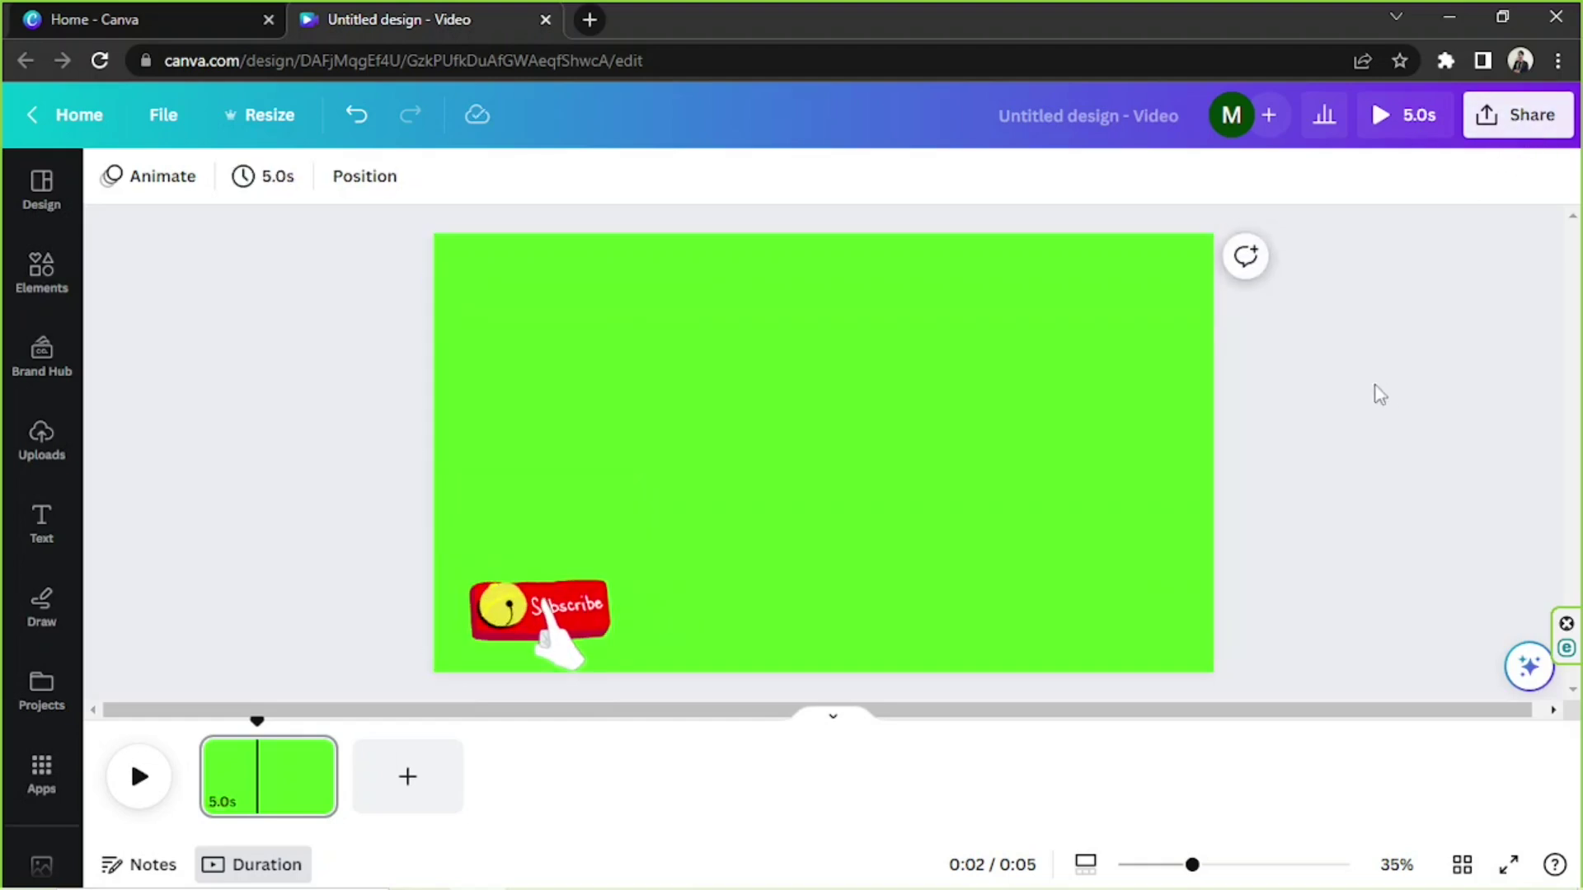
pyautogui.click(1517, 120)
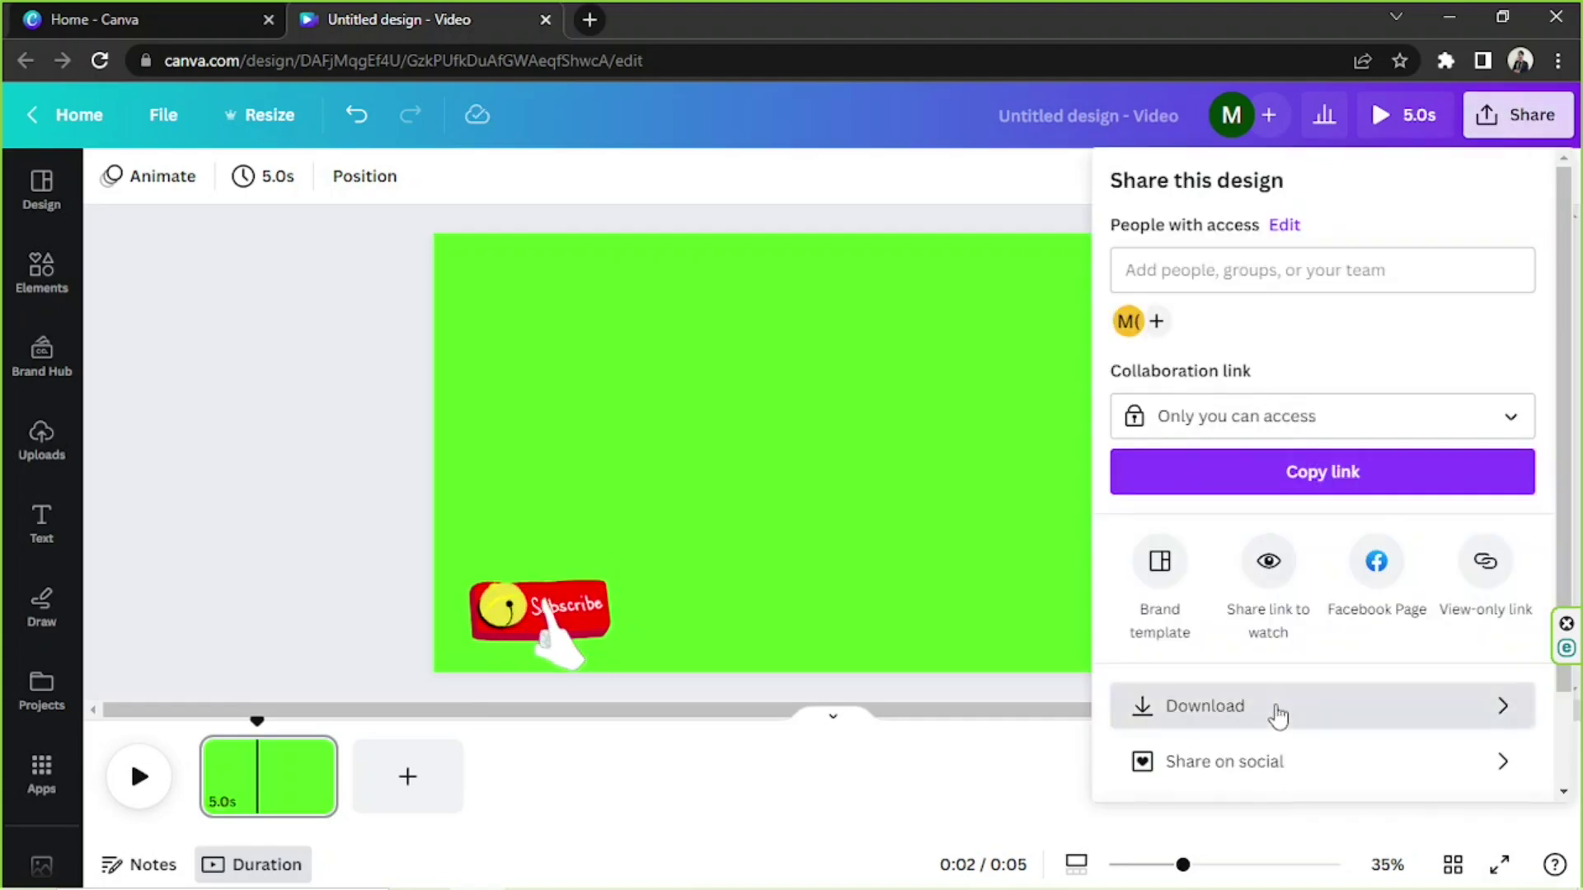
pyautogui.click(1278, 714)
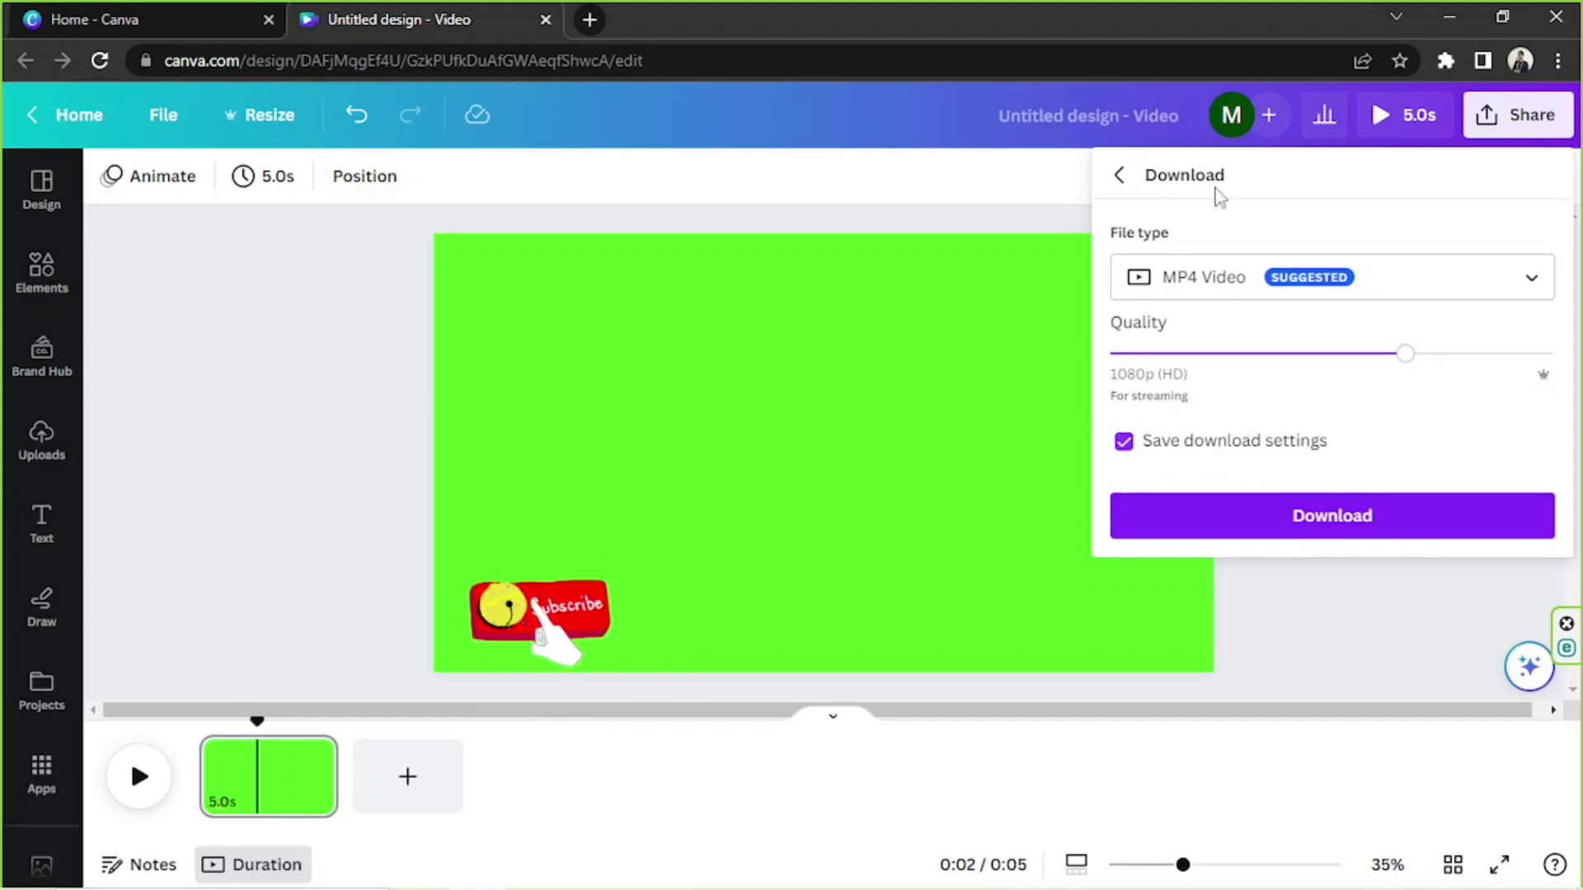
pyautogui.click(1334, 518)
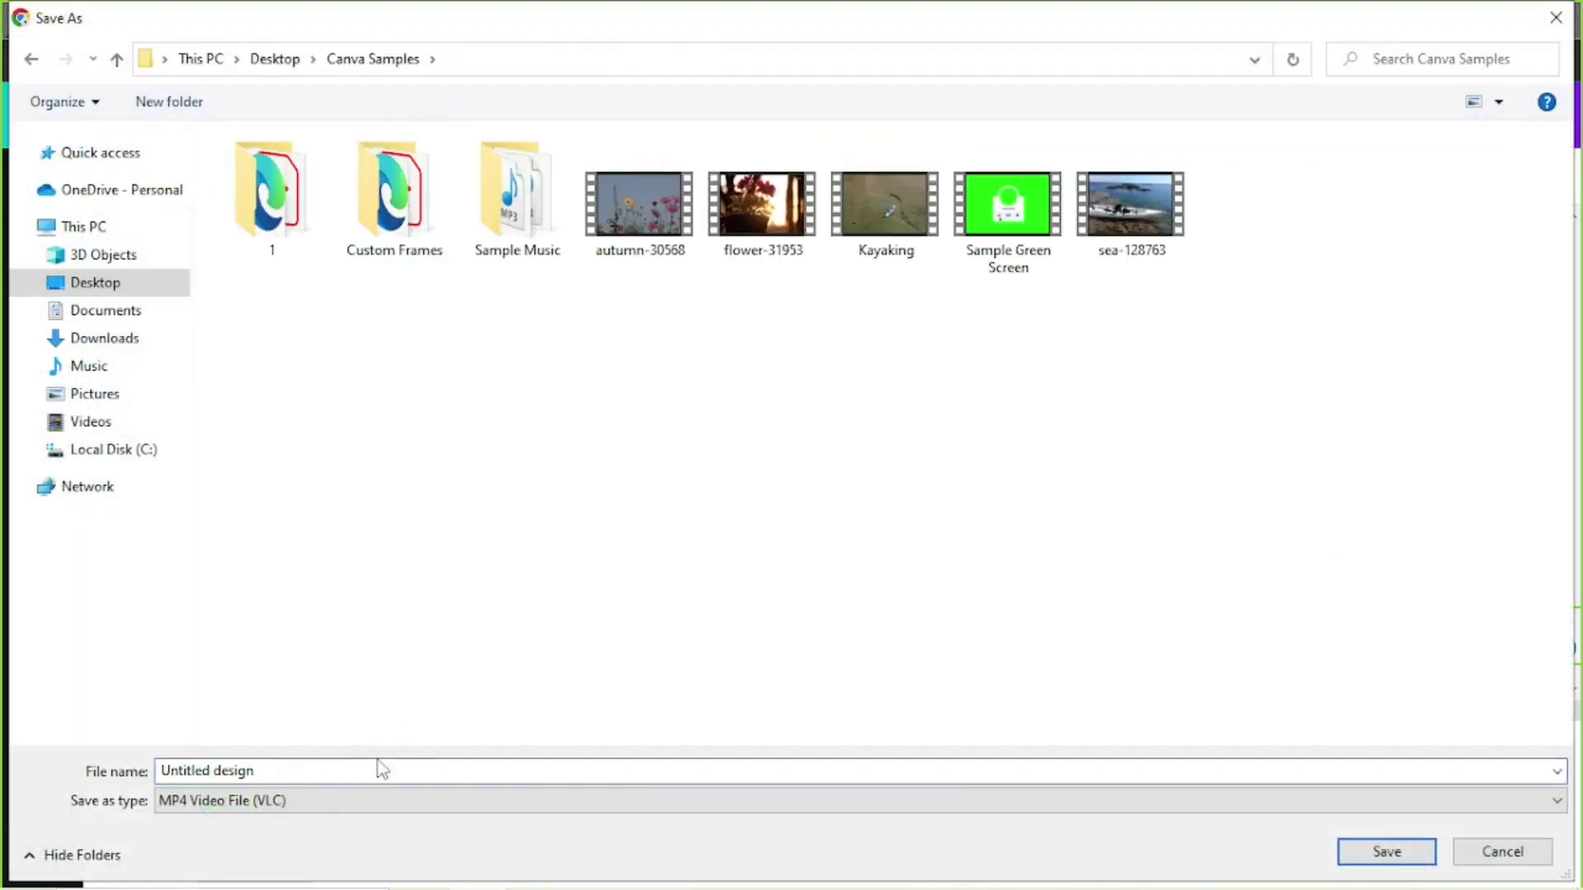
# Save the video as 'My Canva-made Green Screen Overlay' in Canva Samples, then switch to Shotcut
pyautogui.click(378, 767)
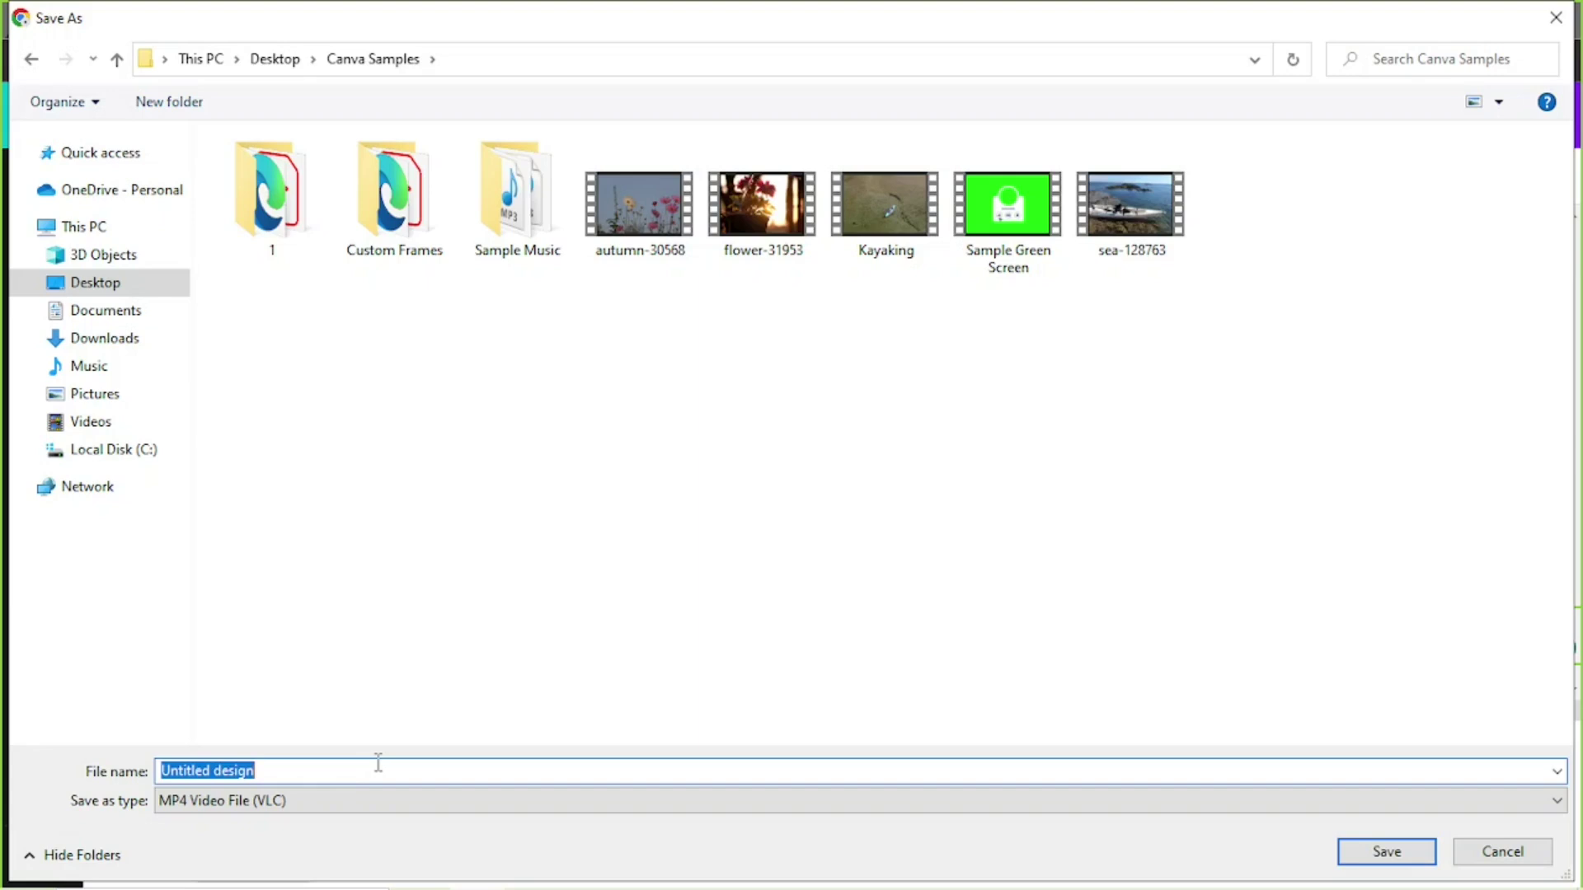
pyautogui.write('My Canv')
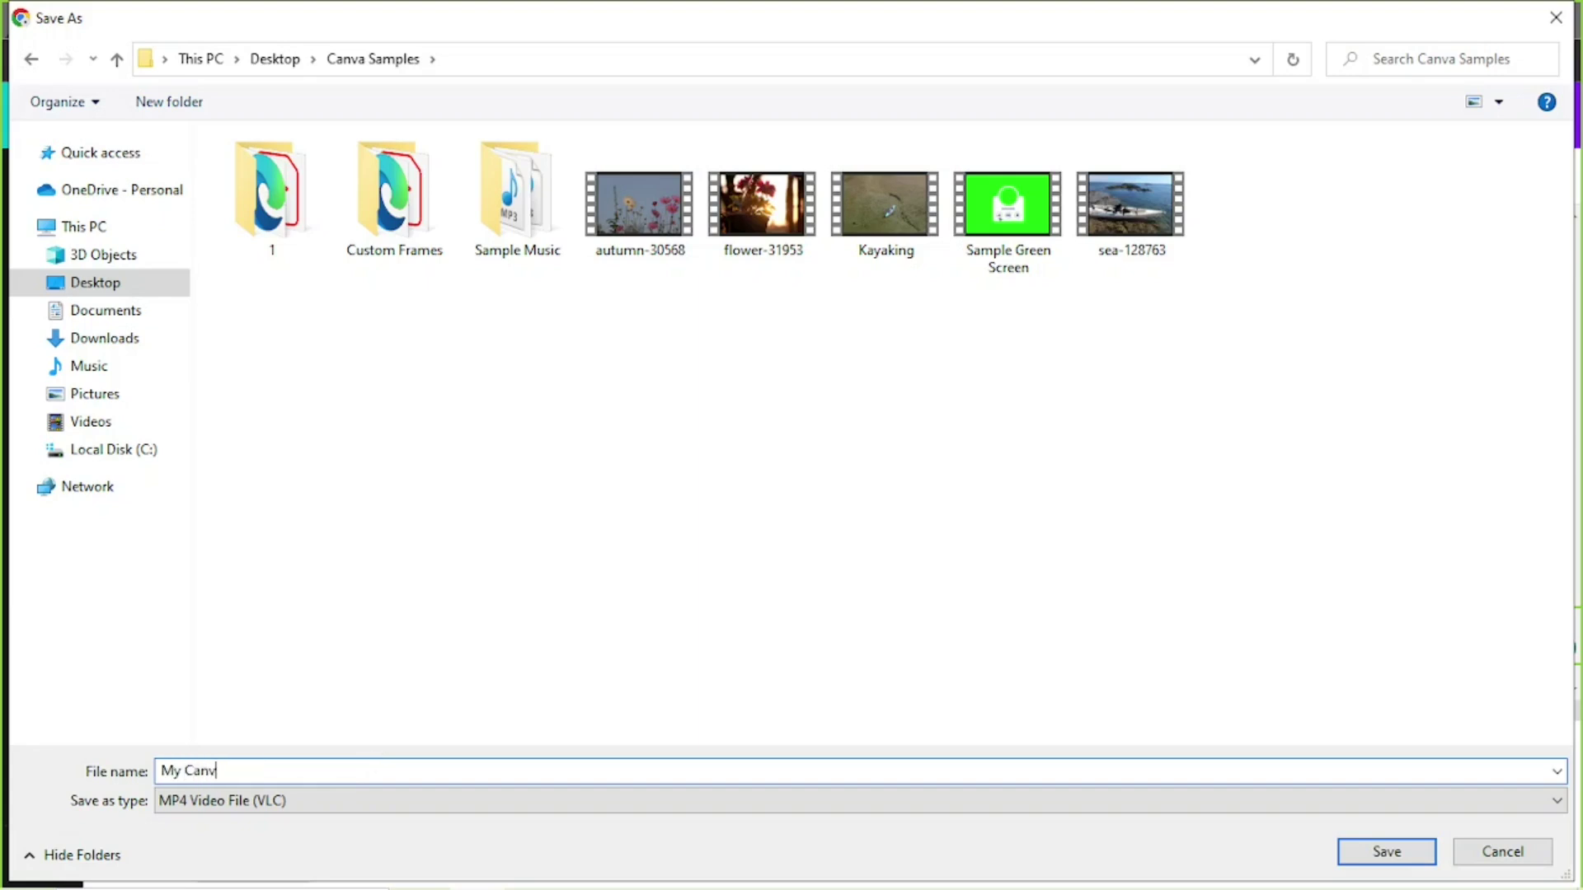
pyautogui.write('a-made Green Screen Overlay')
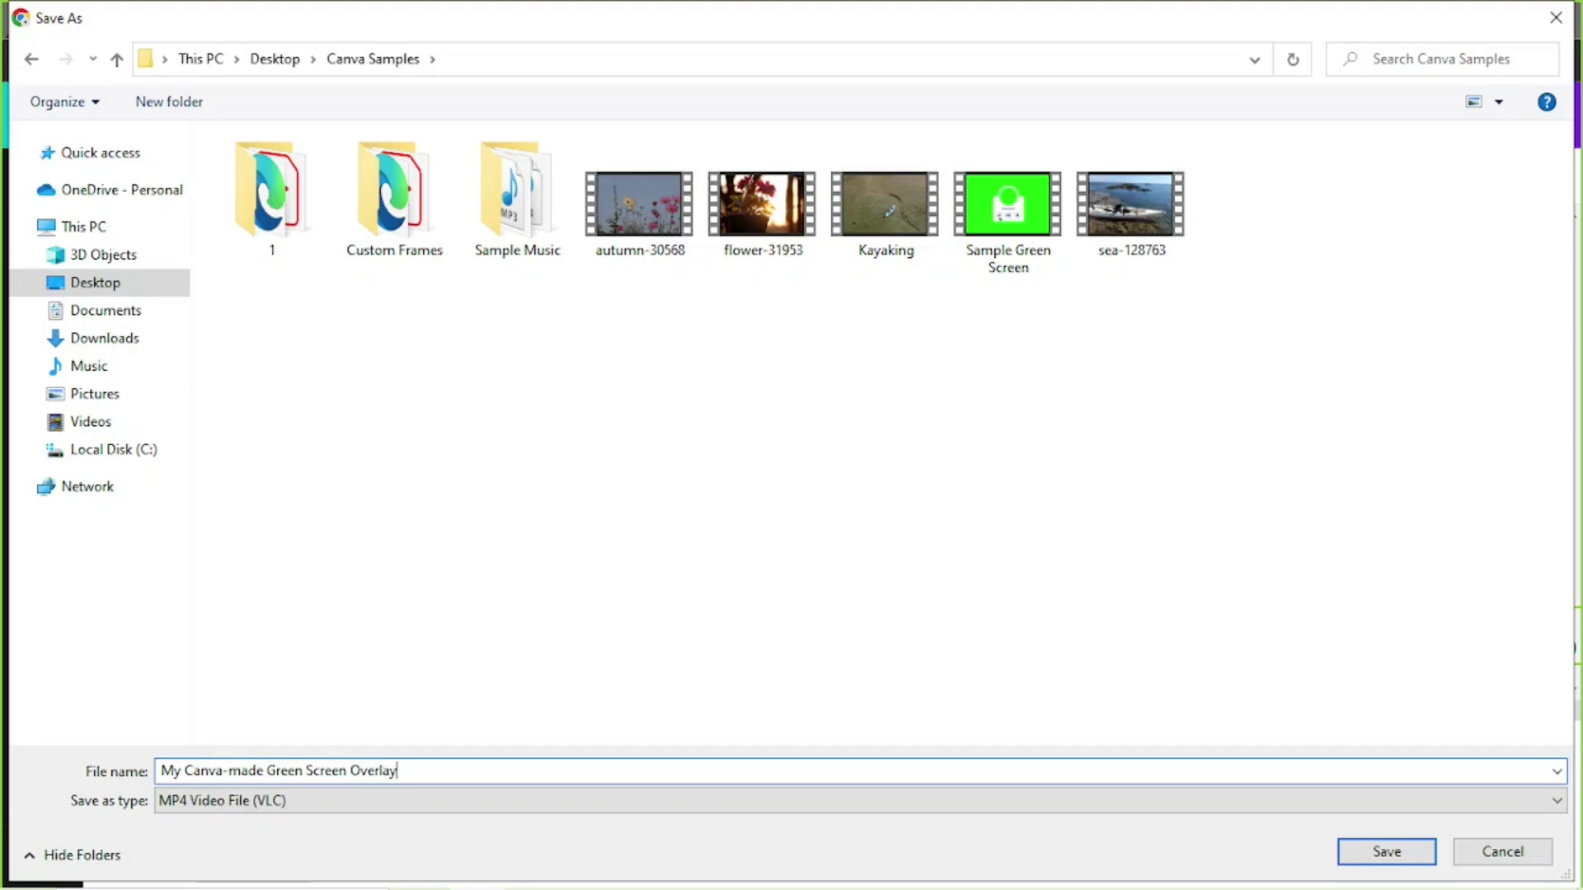
pyautogui.press('Return')
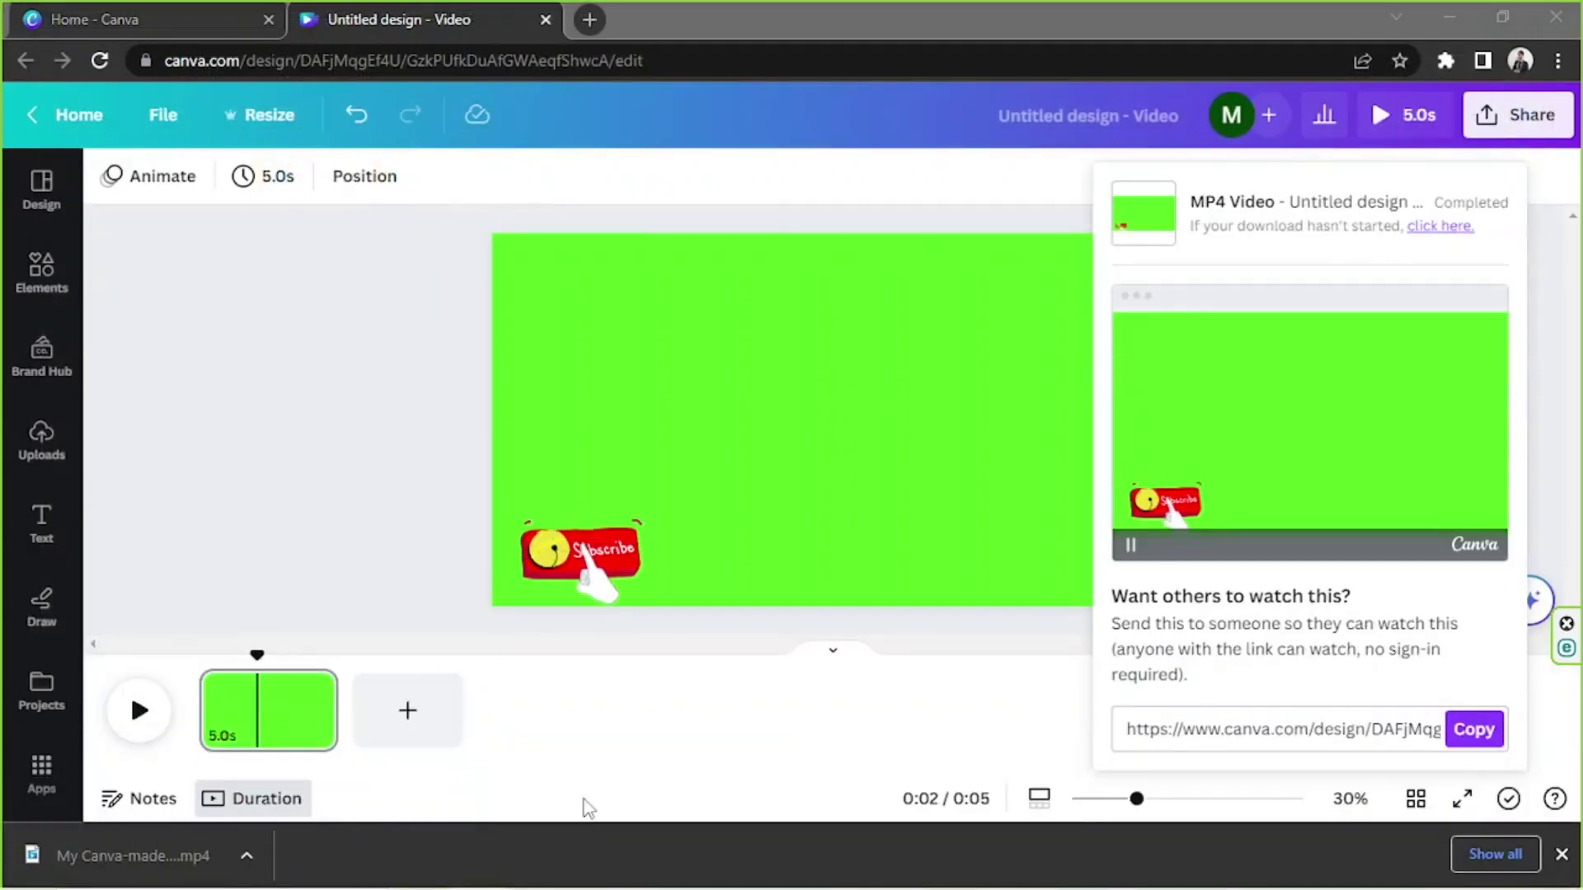
pyautogui.click(600, 874)
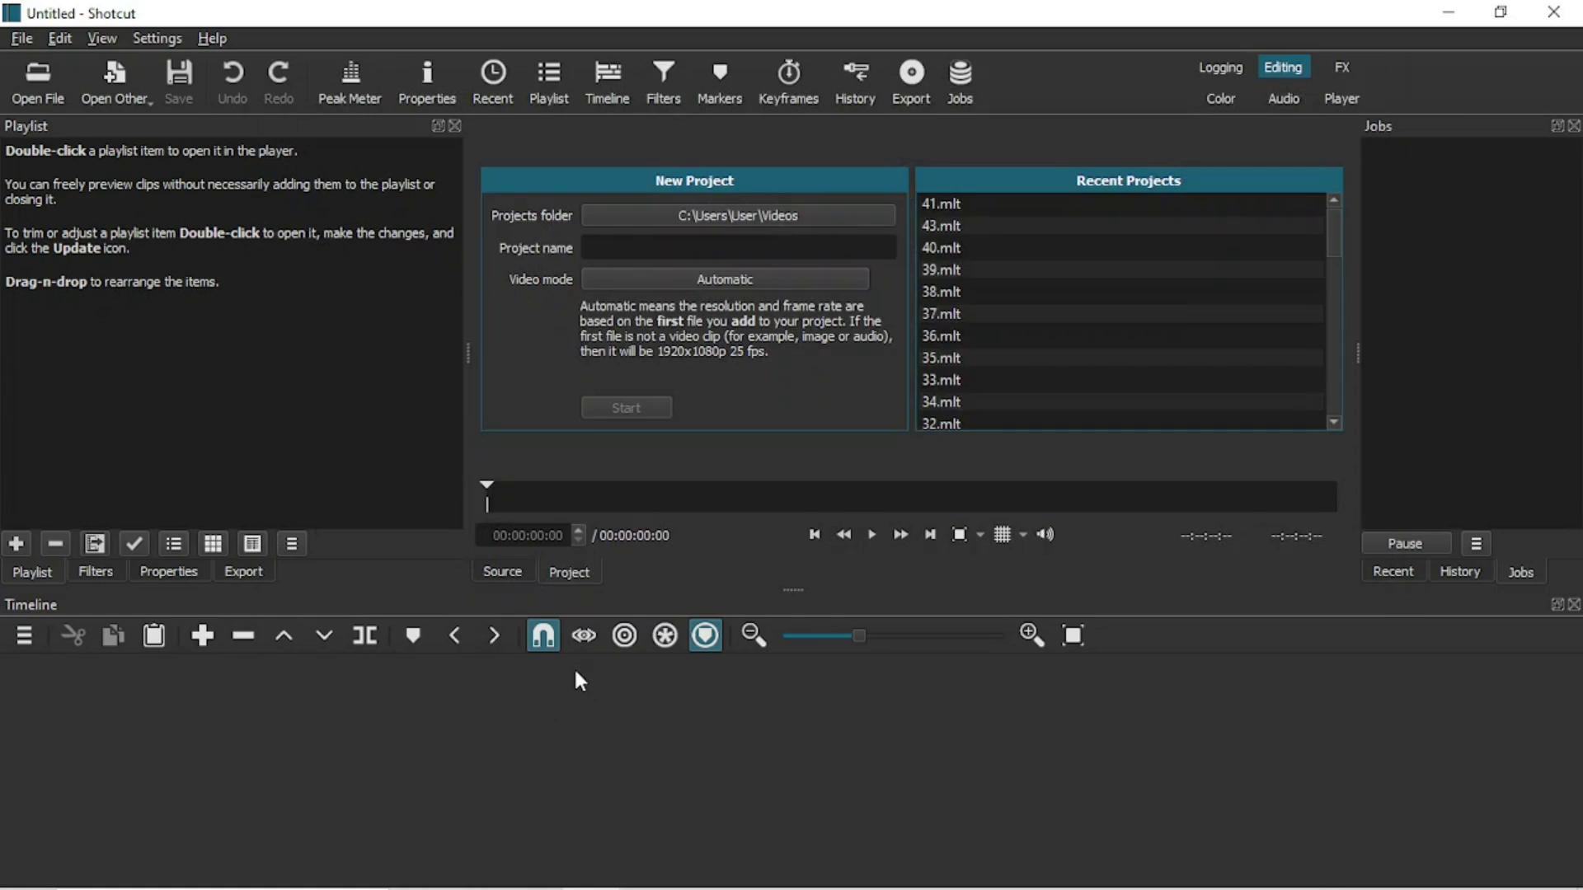
# Import flower-31953.mp4, Kayaking.mp4 and My Canva-made Green Screen Overlay.mp4 into the playlist
pyautogui.hotkey('ctrl', 'o')
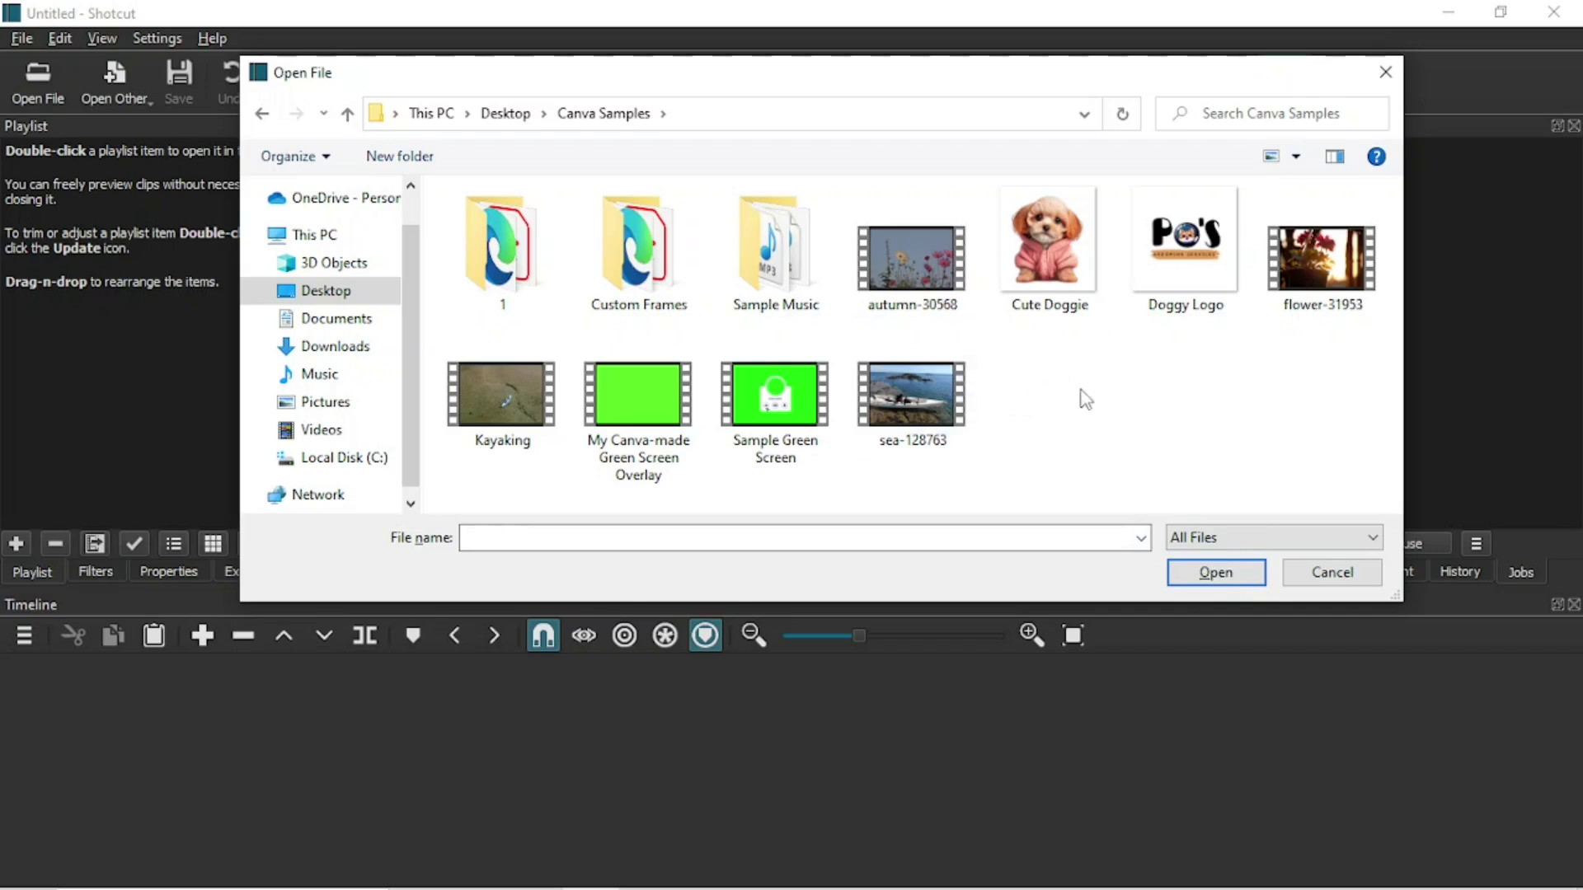
pyautogui.click(666, 405)
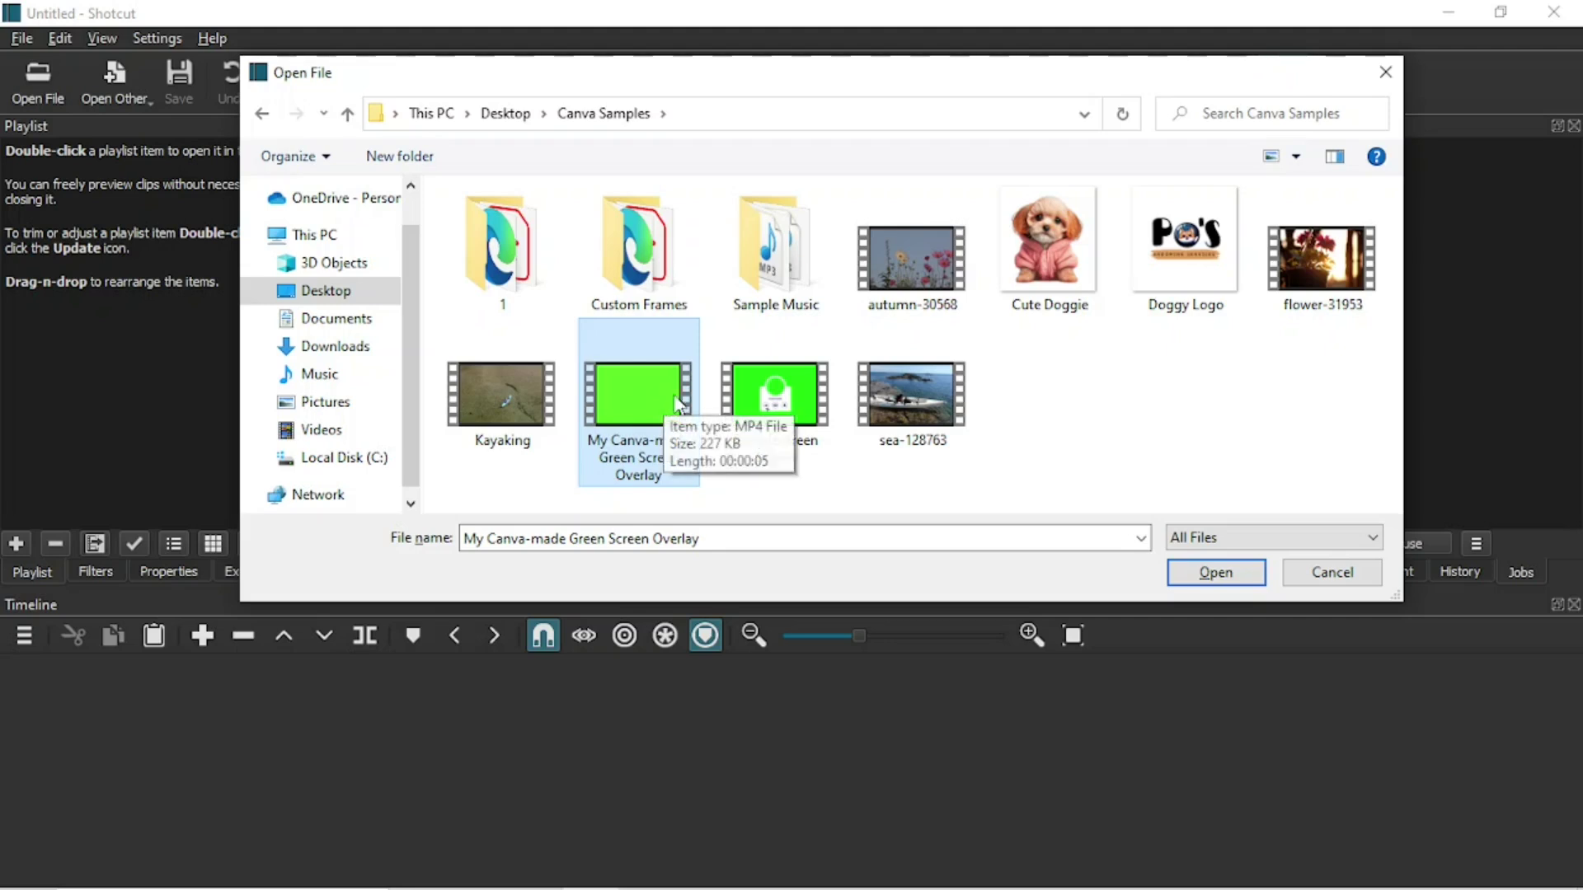
pyautogui.keyDown('ctrl'); pyautogui.click(1339, 298); pyautogui.keyUp('ctrl')
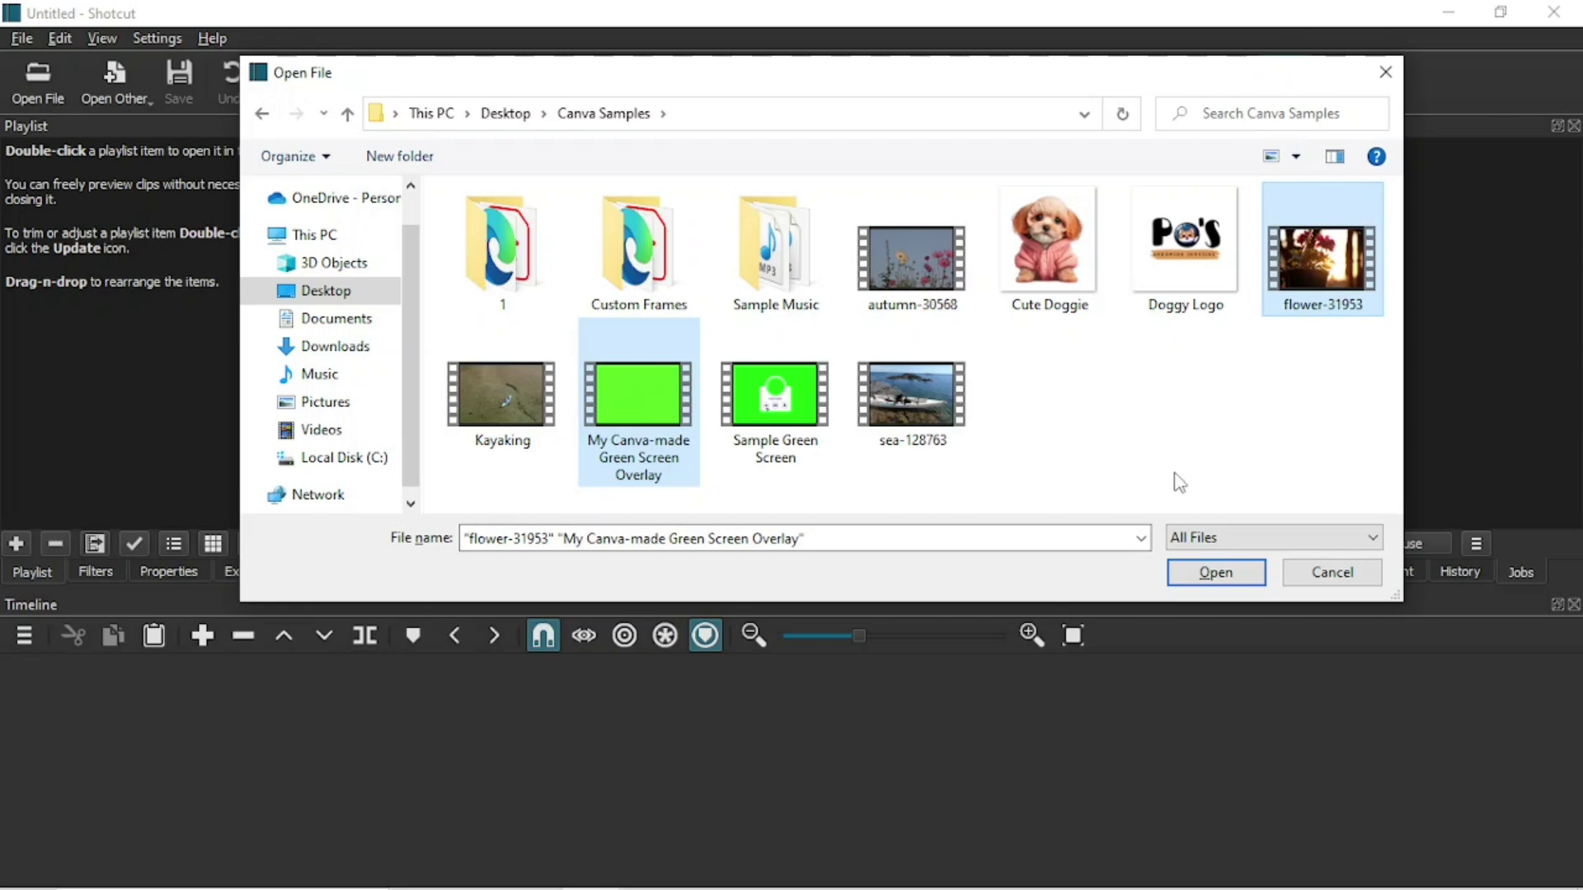
pyautogui.keyDown('ctrl'); pyautogui.click(498, 399); pyautogui.keyUp('ctrl')
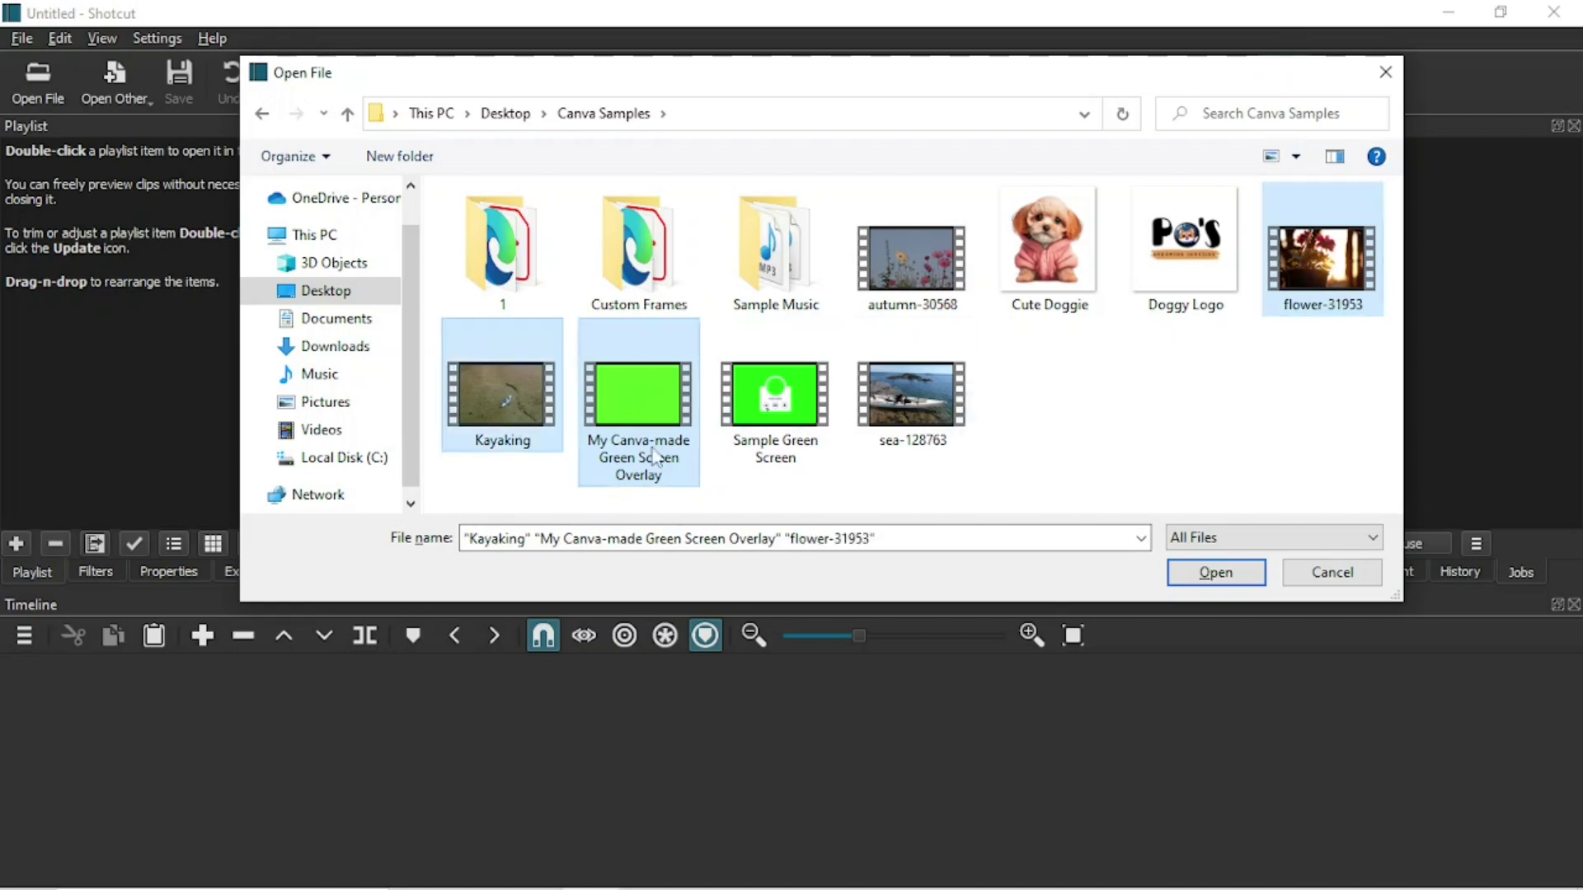
pyautogui.click(1192, 587)
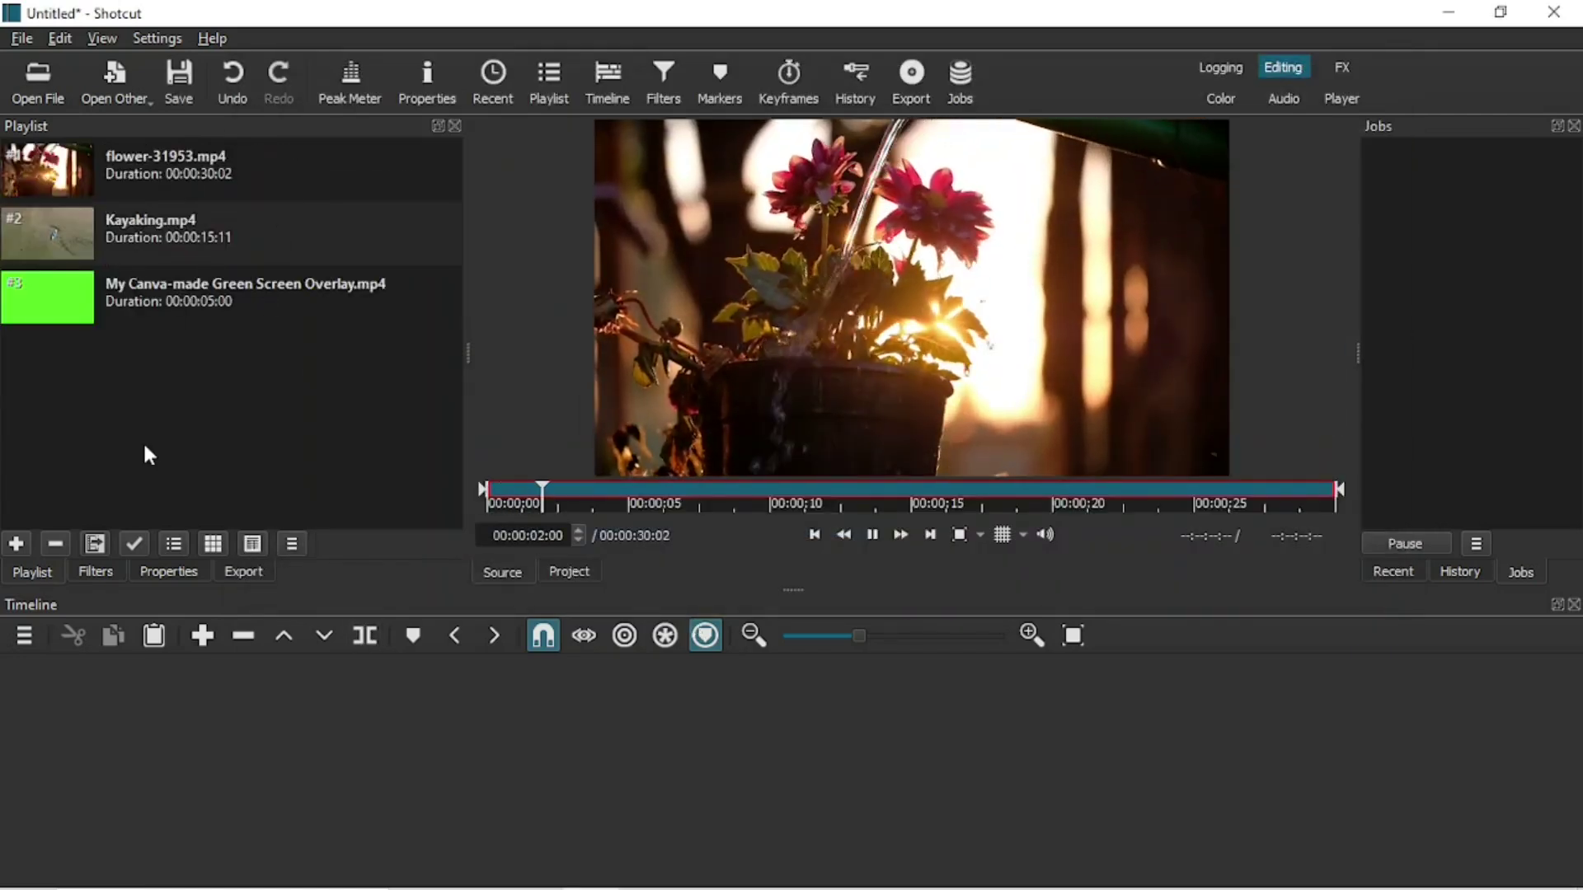
# Pause playback, add video tracks V1 and V2, and load Kayaking.mp4 in the player
pyautogui.press('space')
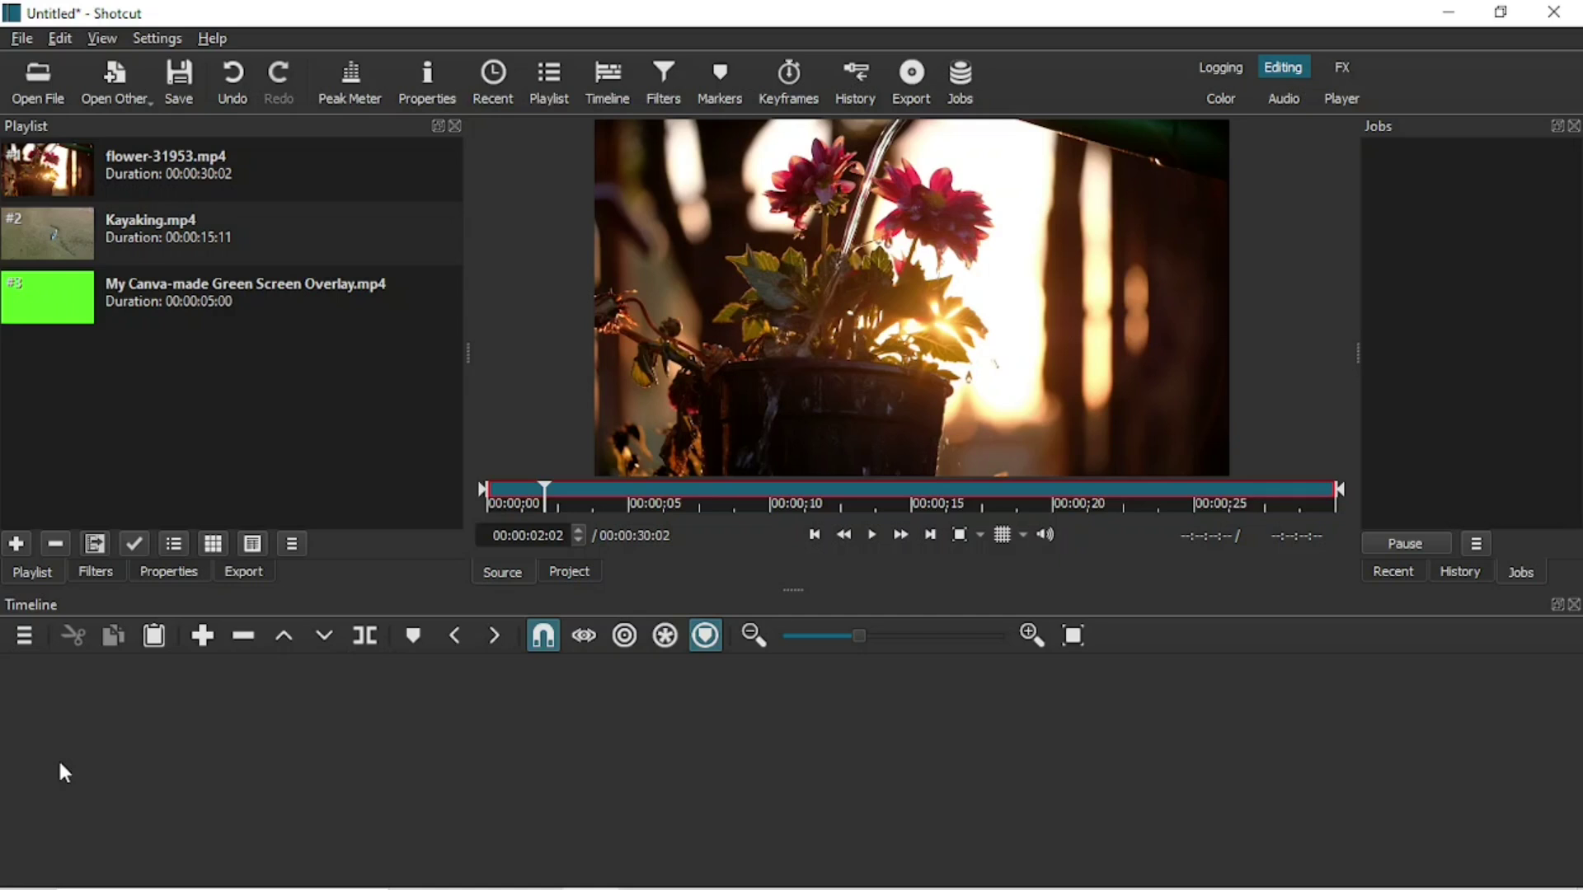
pyautogui.hotkey('ctrl', 'i')
pyautogui.hotkey('ctrl', 'i')
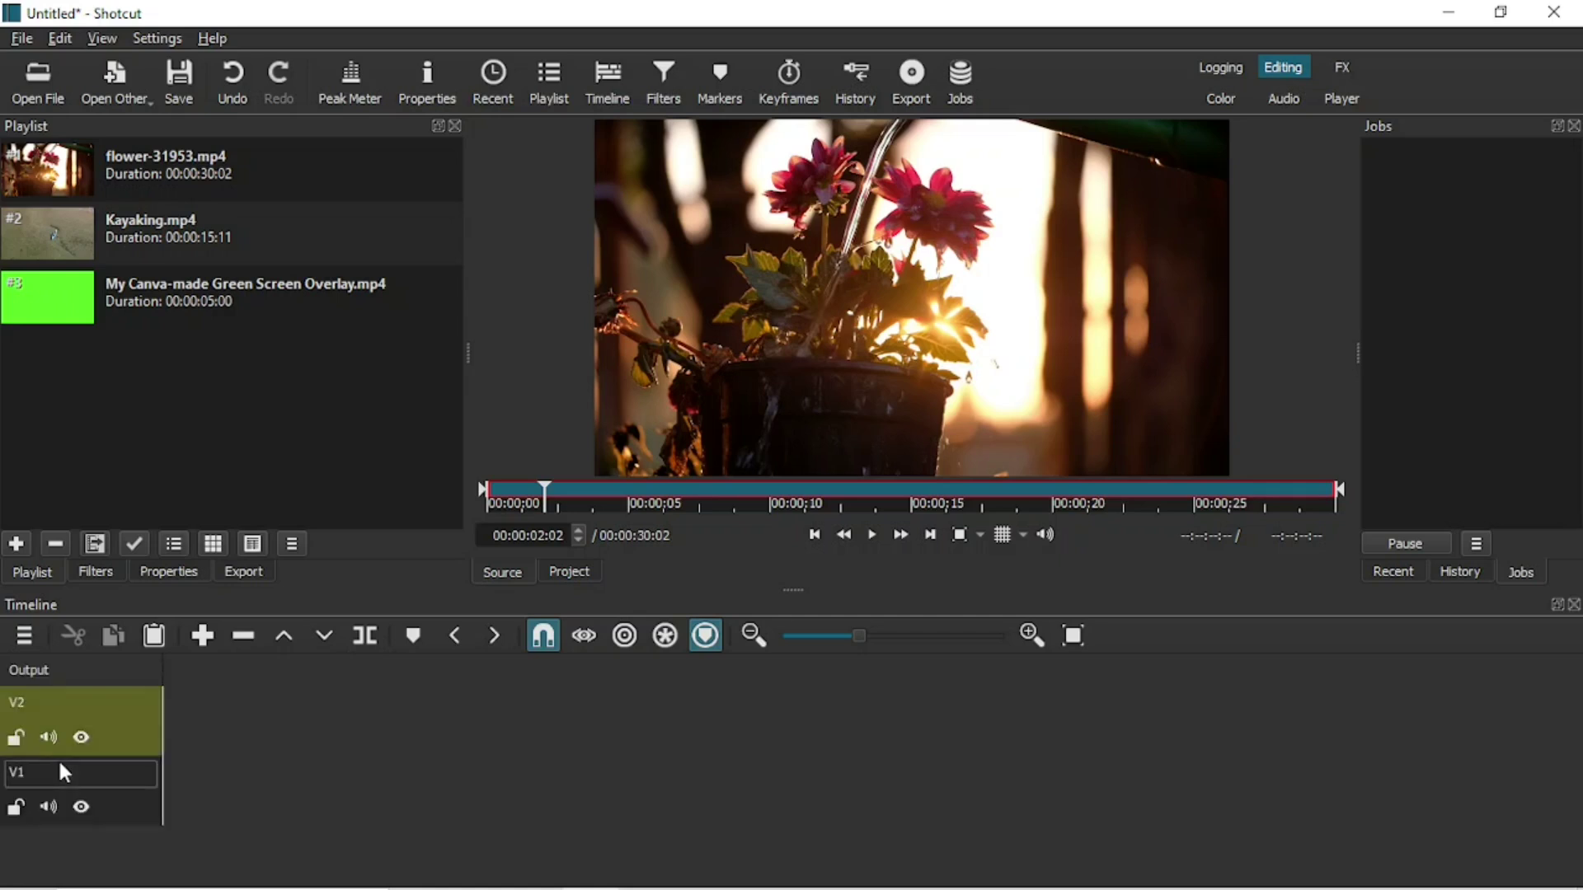
pyautogui.click(141, 798)
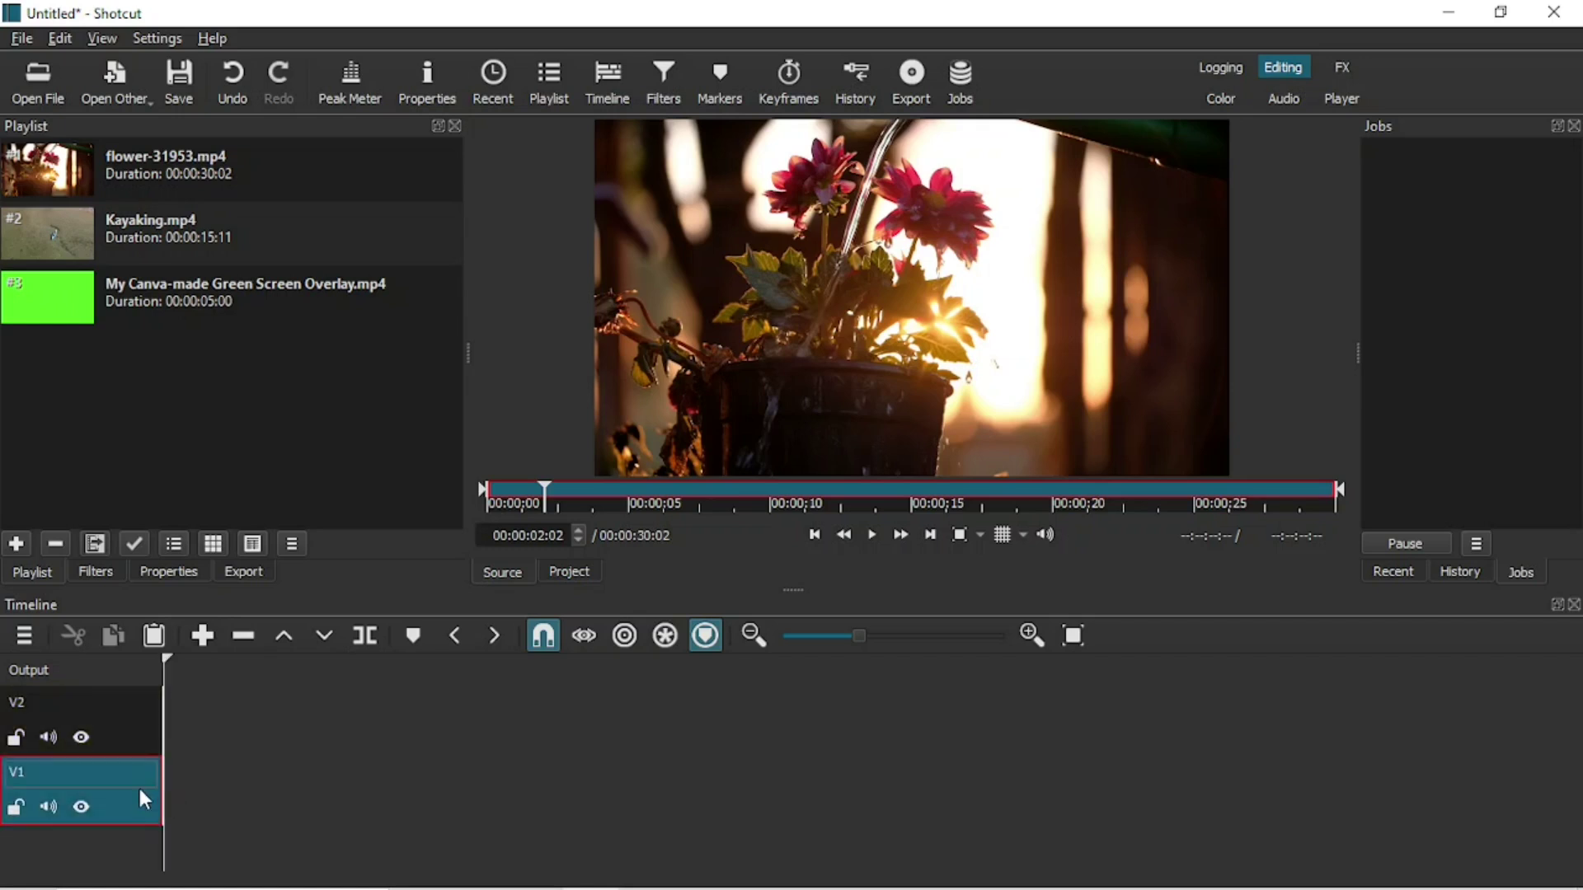
pyautogui.click(147, 741)
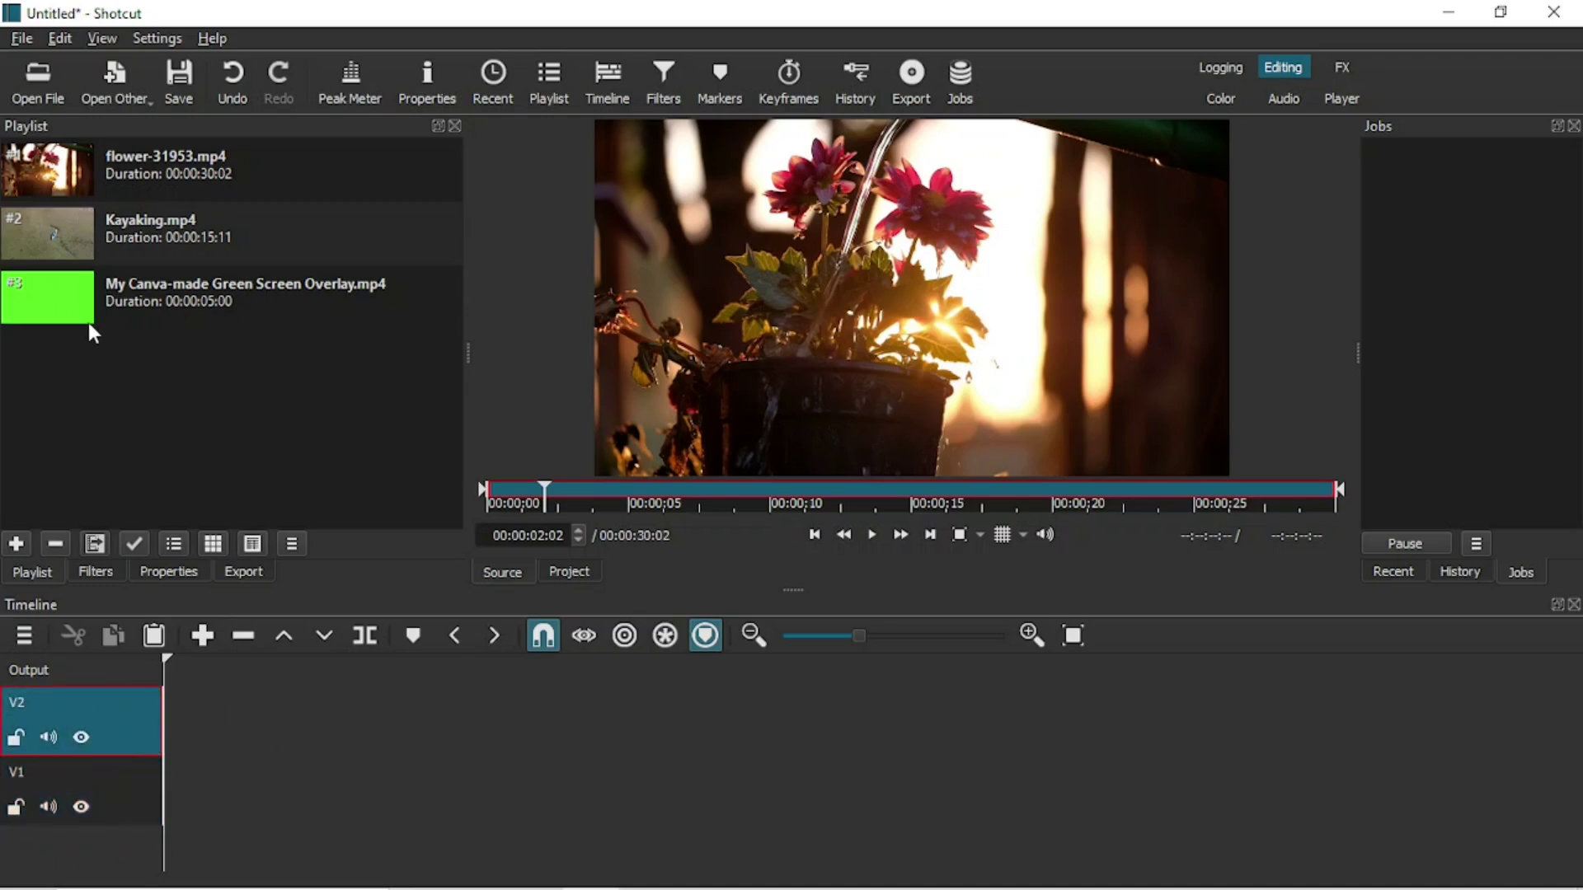
pyautogui.doubleClick(99, 218)
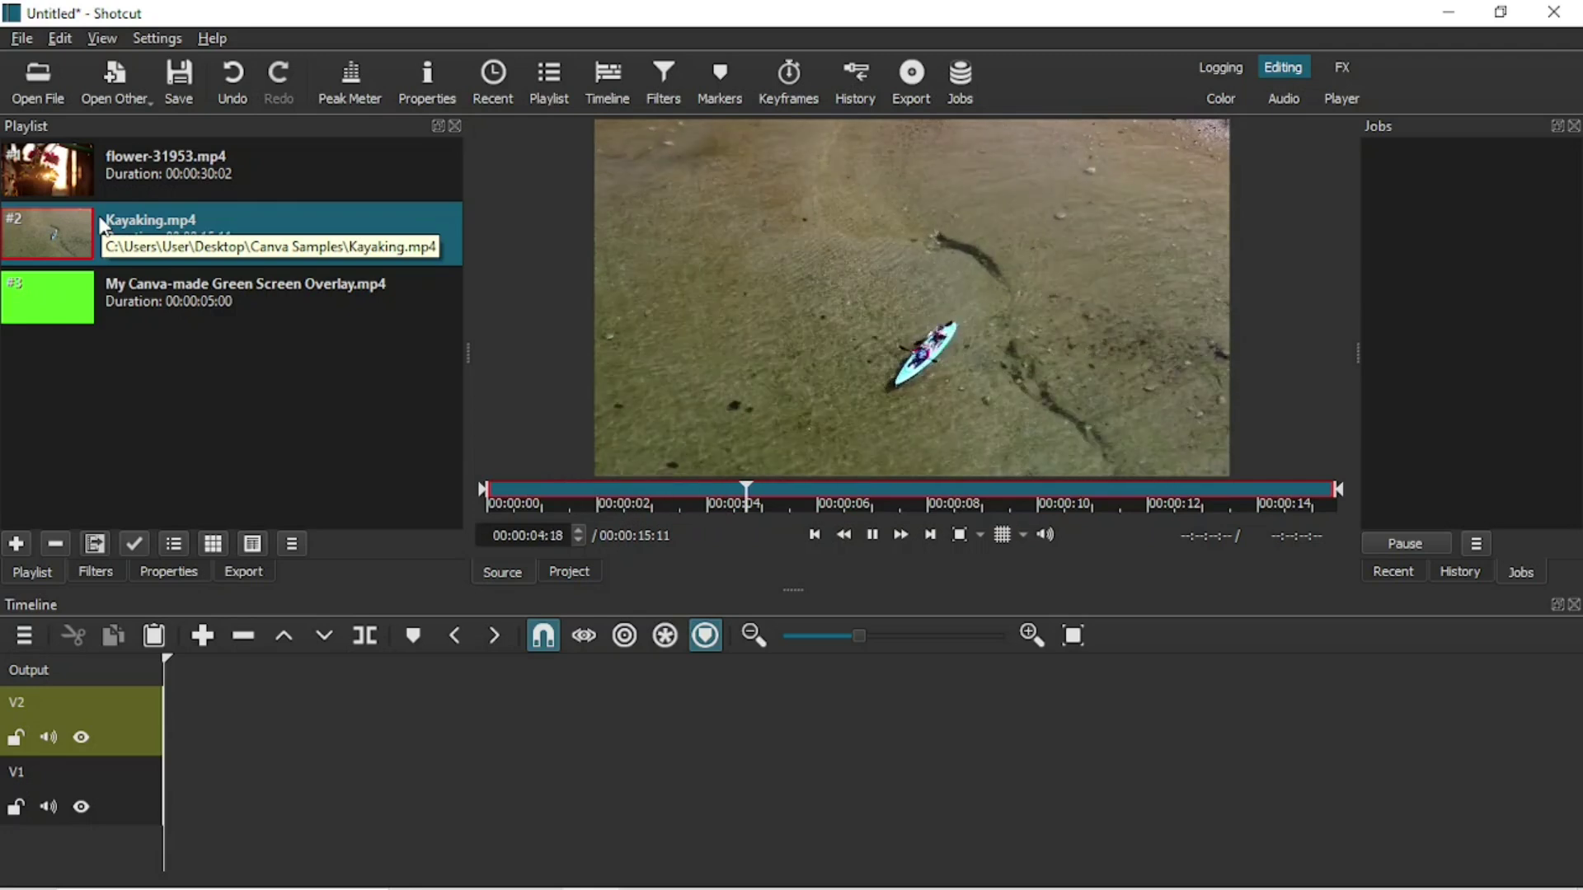
# Place Kayaking.mp4 at the start of V1 and the green-screen overlay on V2
pyautogui.moveTo(99, 219); pyautogui.dragTo(298, 770)
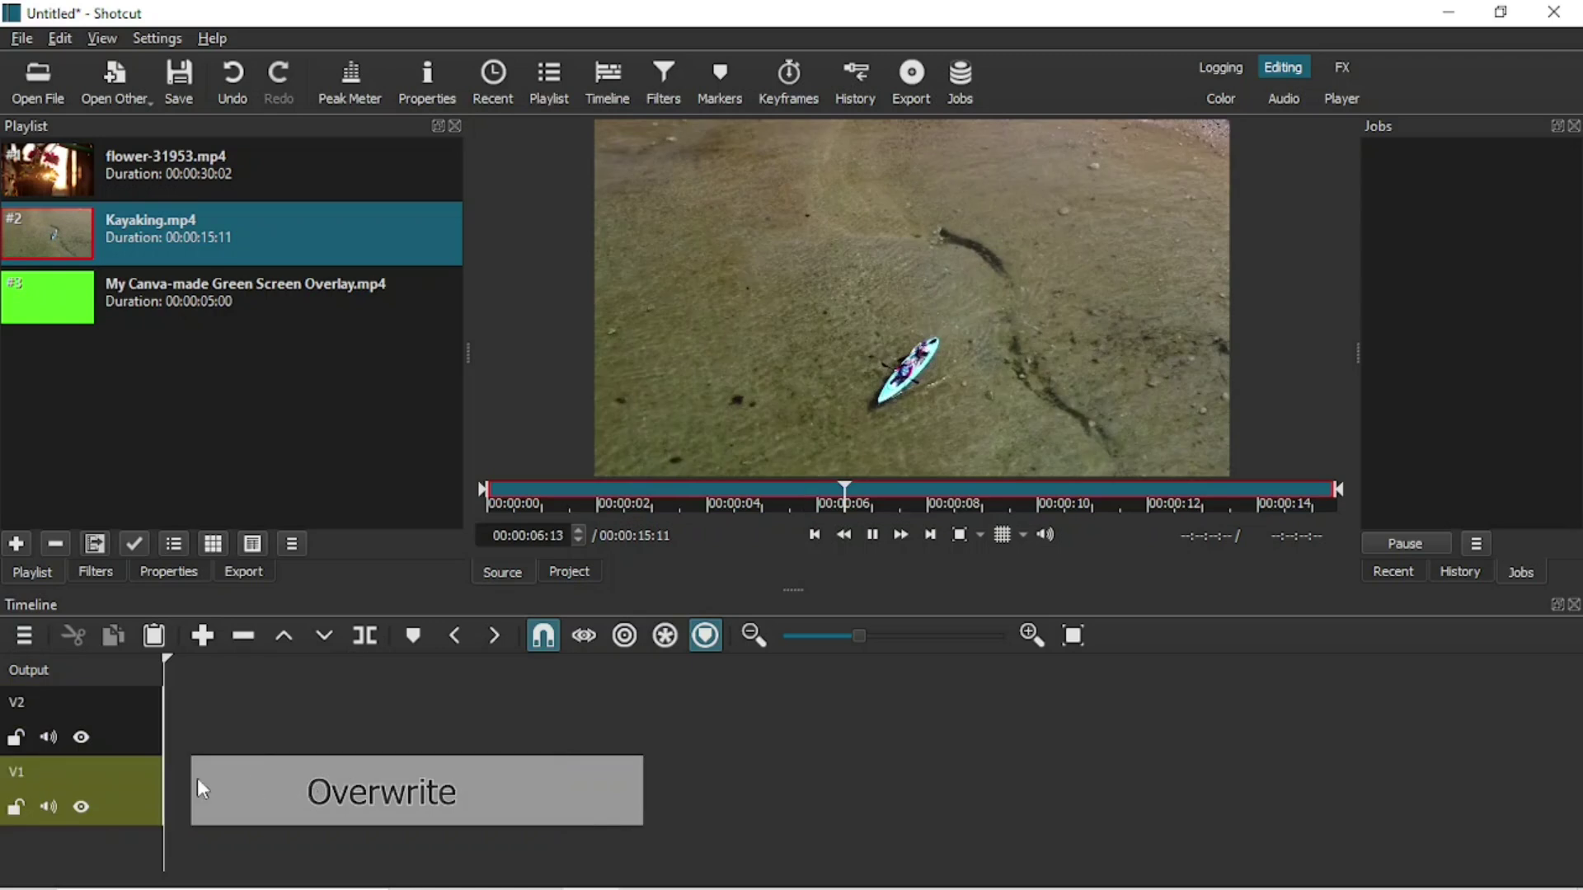
pyautogui.moveTo(196, 778); pyautogui.dragTo(189, 777)
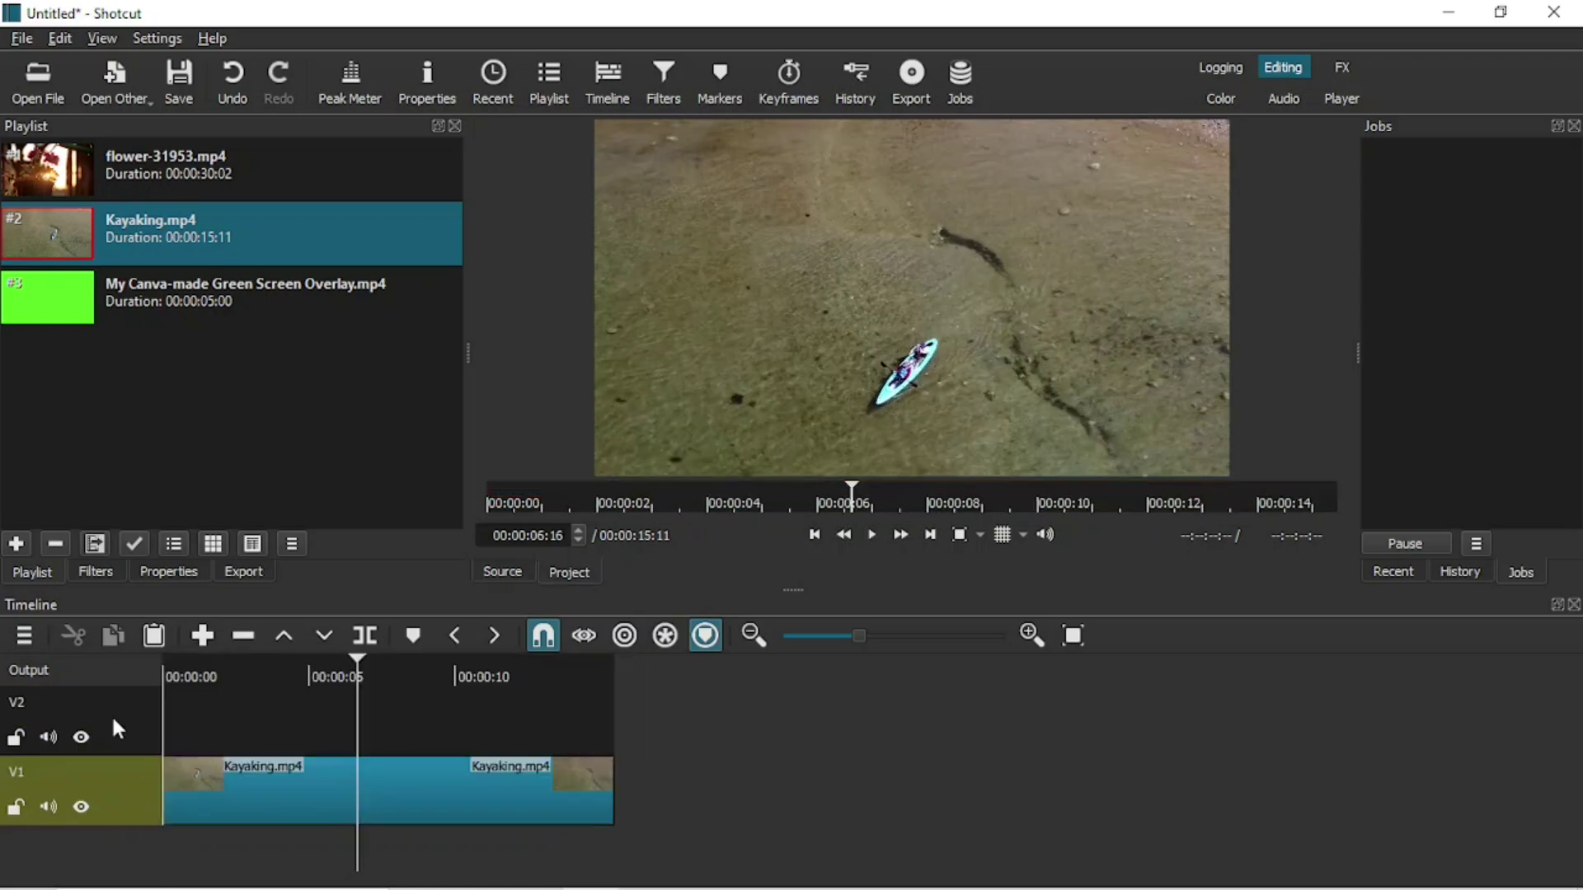
pyautogui.moveTo(25, 292); pyautogui.dragTo(188, 682)
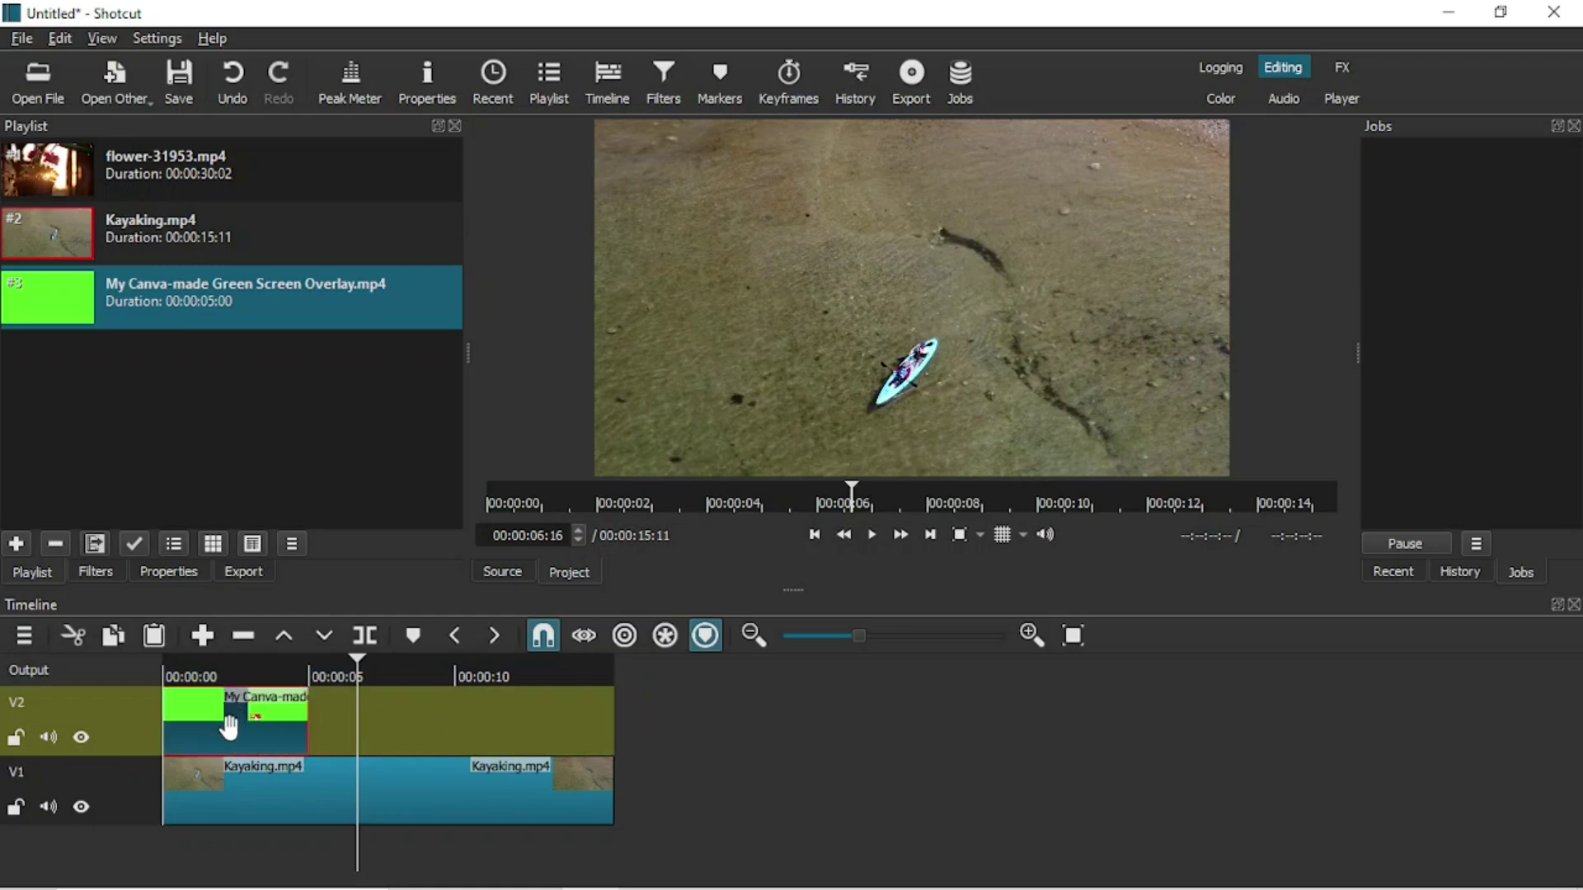
# Add overlay copies from the 5-second mark until three span the kayaking clip
pyautogui.click(237, 671)
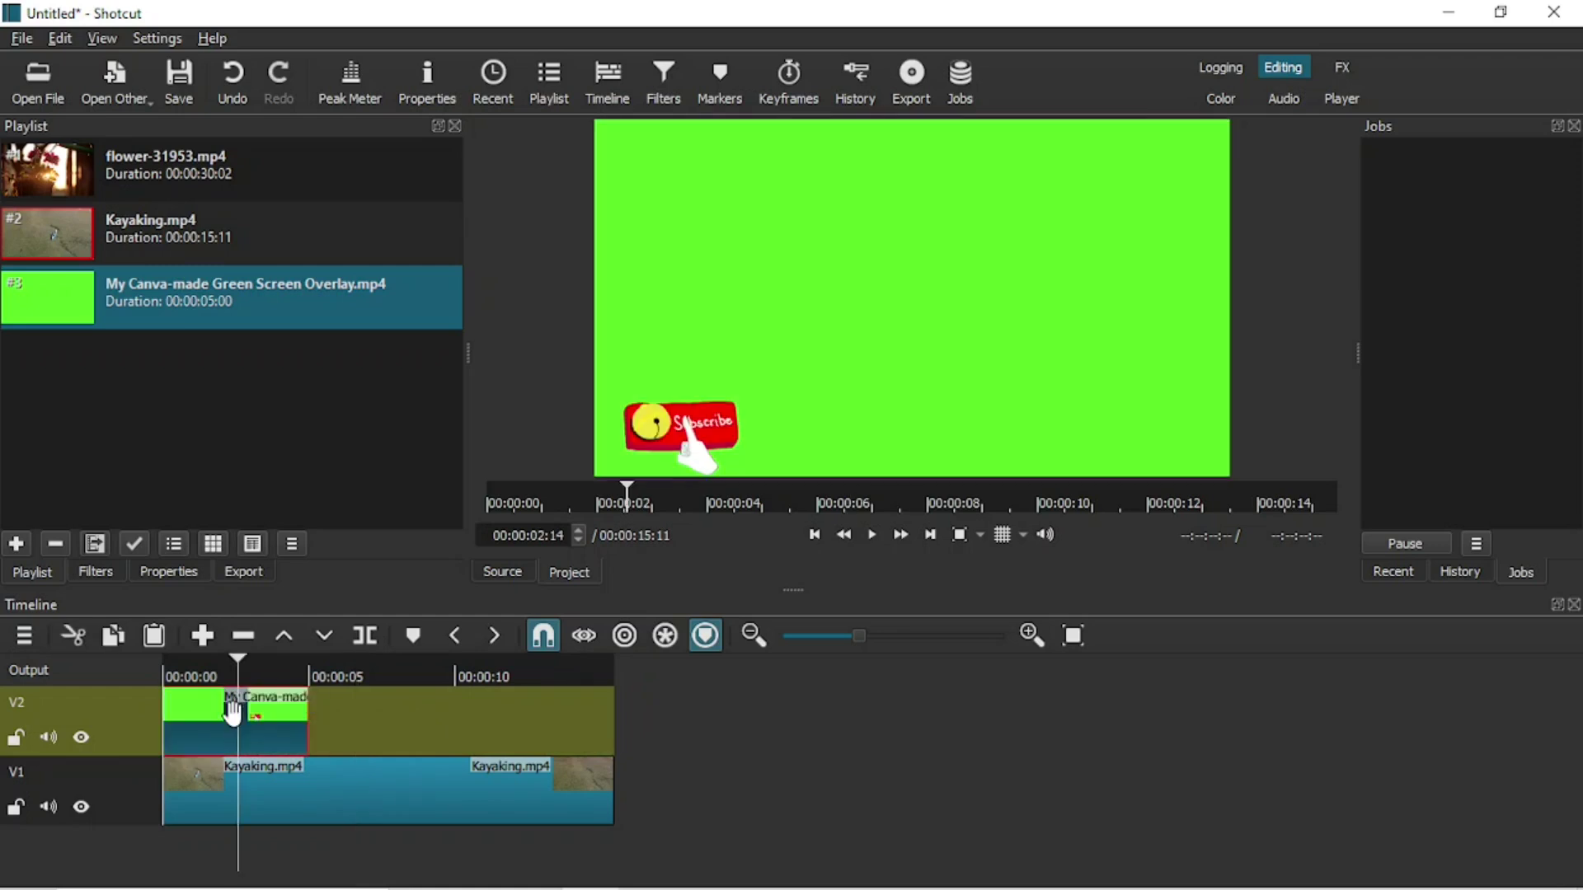
pyautogui.click(310, 669)
pyautogui.click(904, 637)
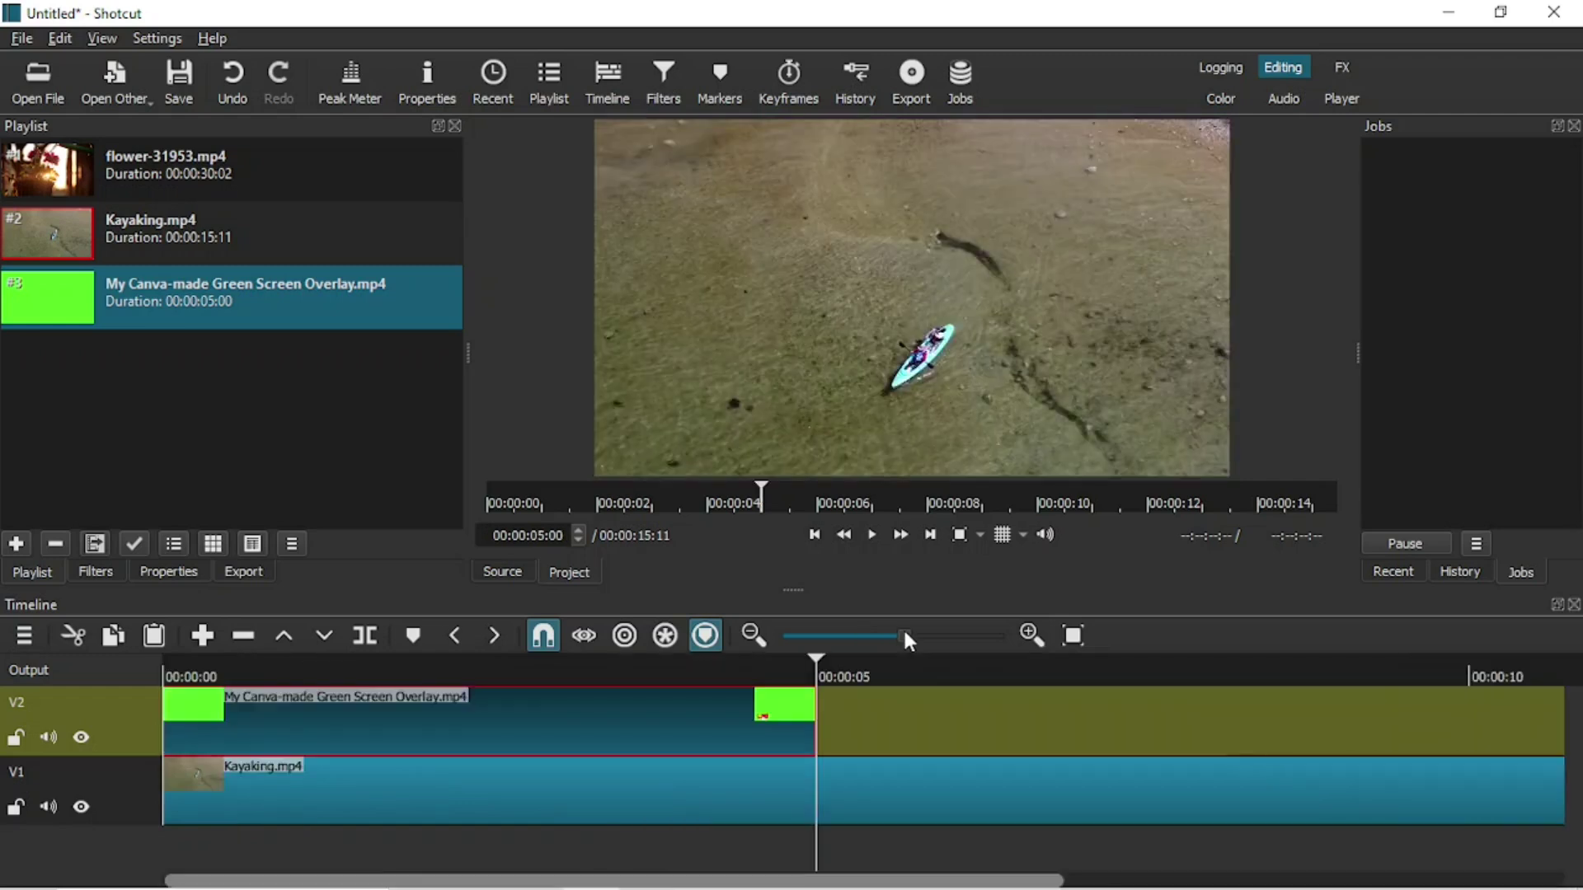
pyautogui.press('a')
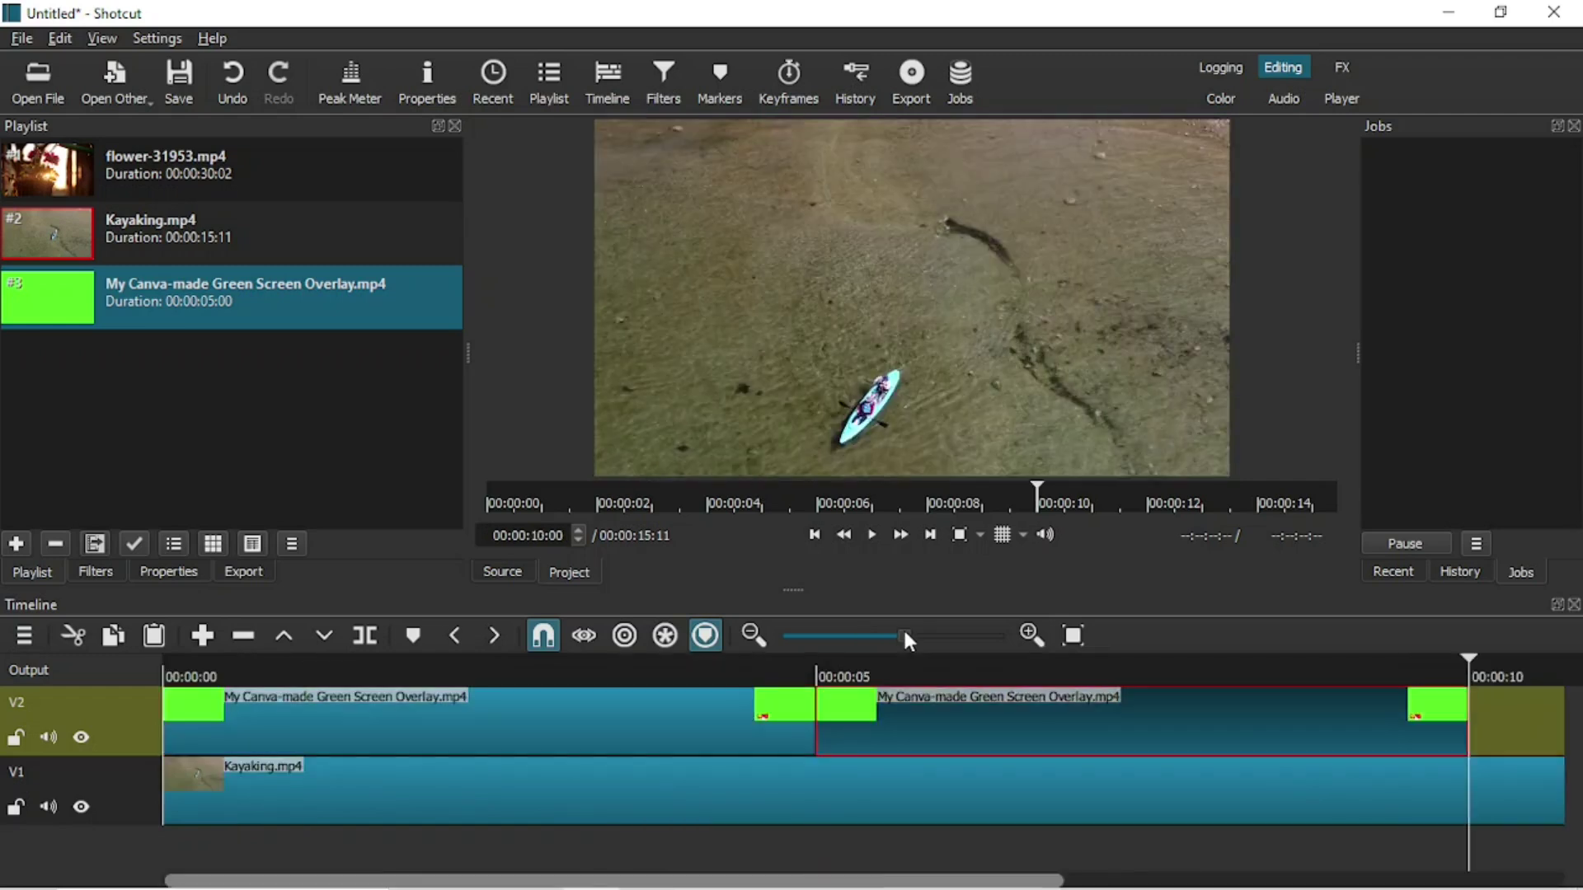
pyautogui.moveTo(905, 635); pyautogui.dragTo(873, 635)
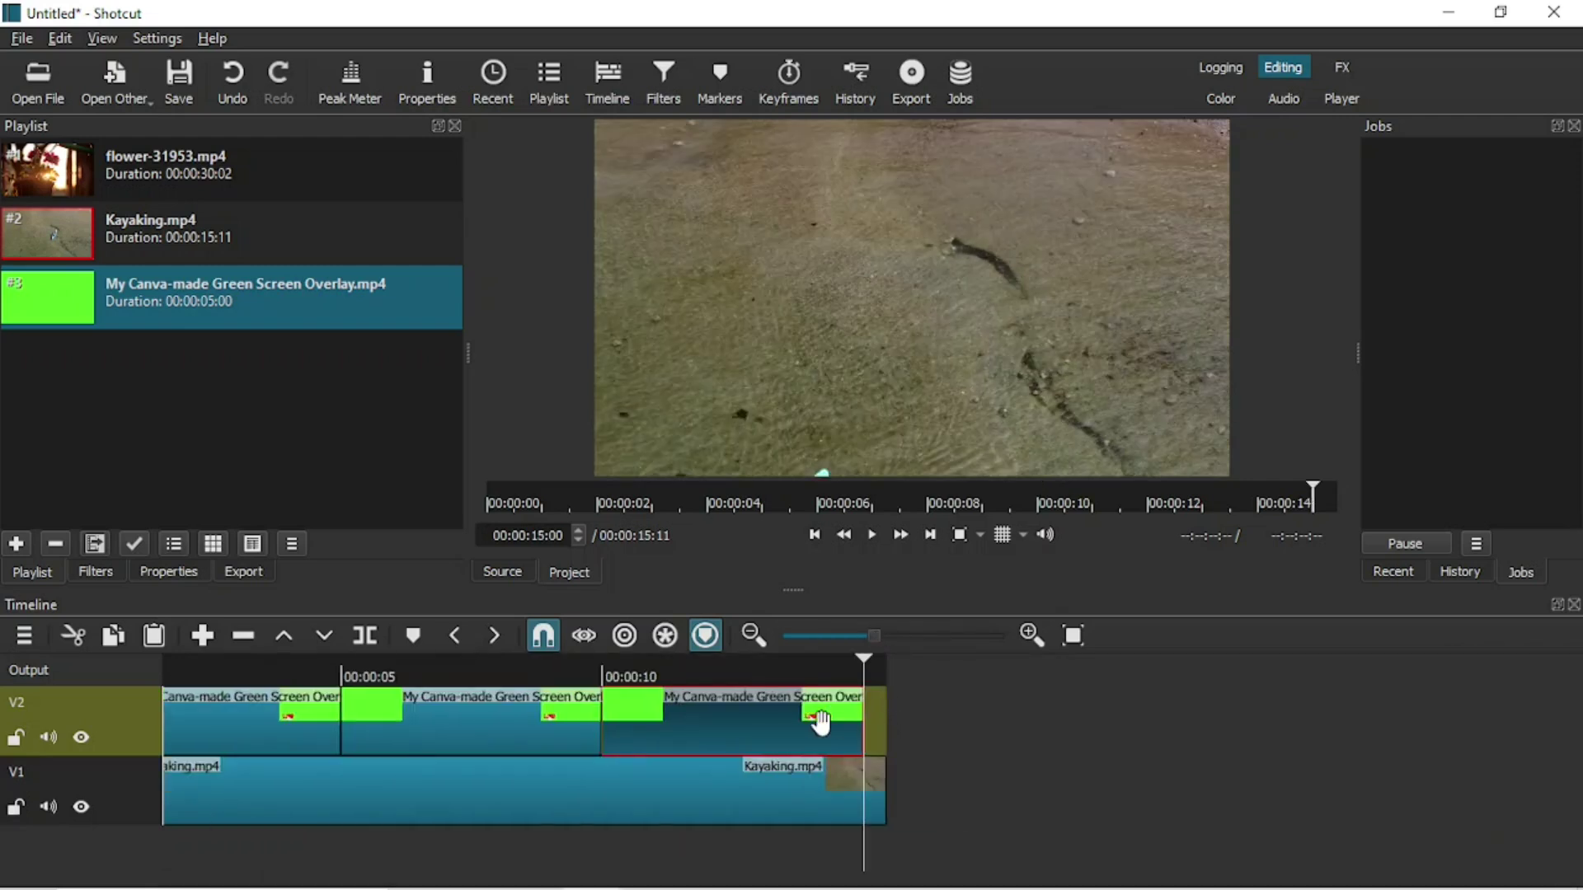
# Add a Chroma Key: Simple filter at 58.6% distance to the first overlay clip
pyautogui.click(178, 674)
pyautogui.click(216, 725)
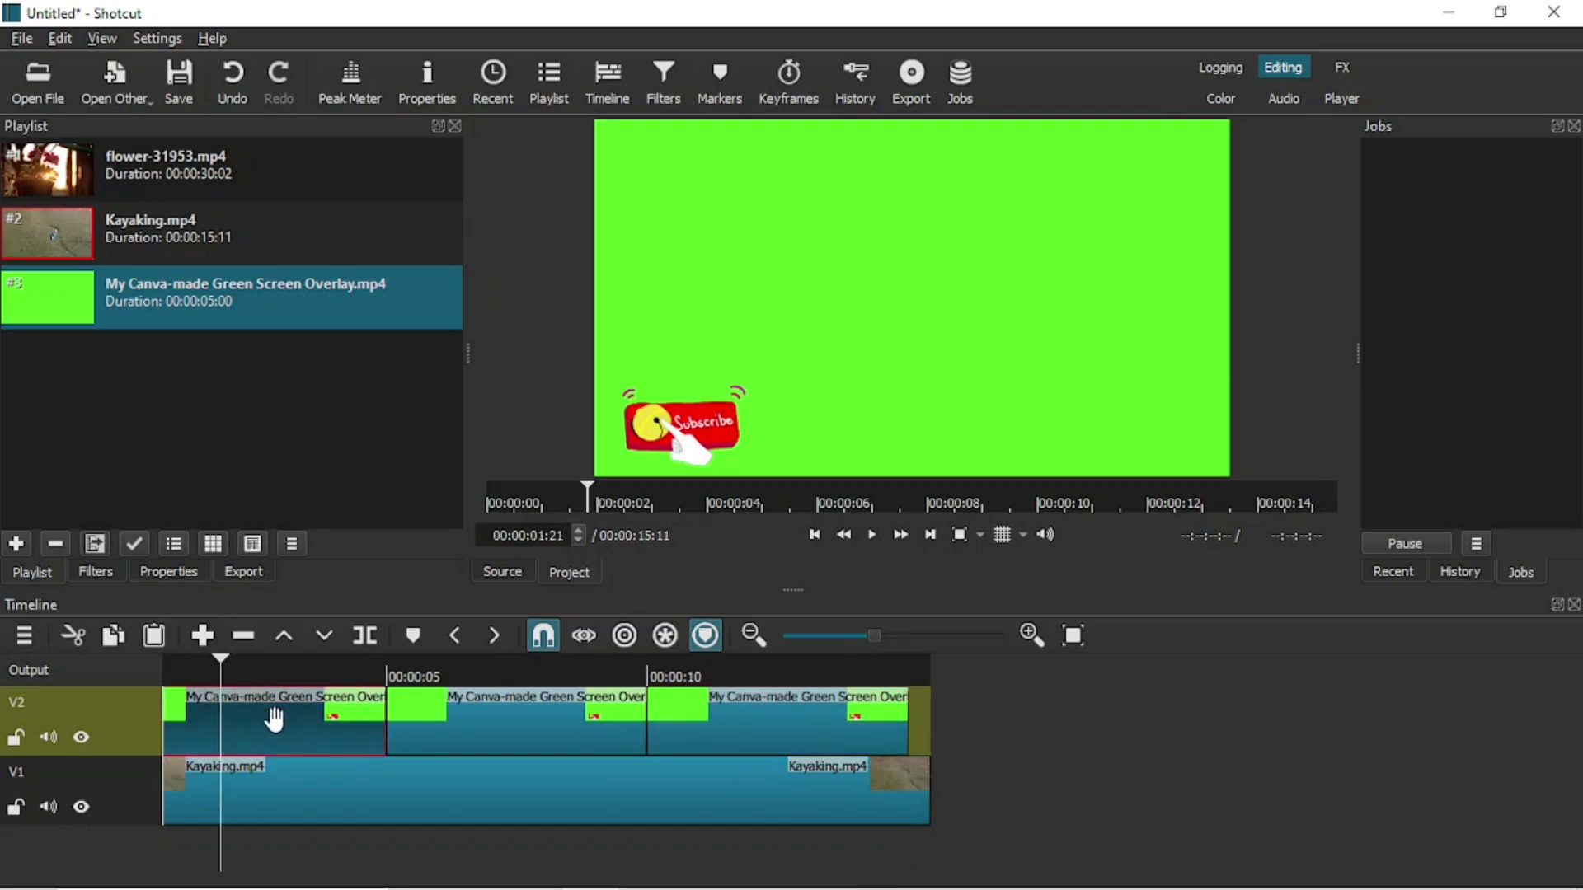
pyautogui.click(97, 571)
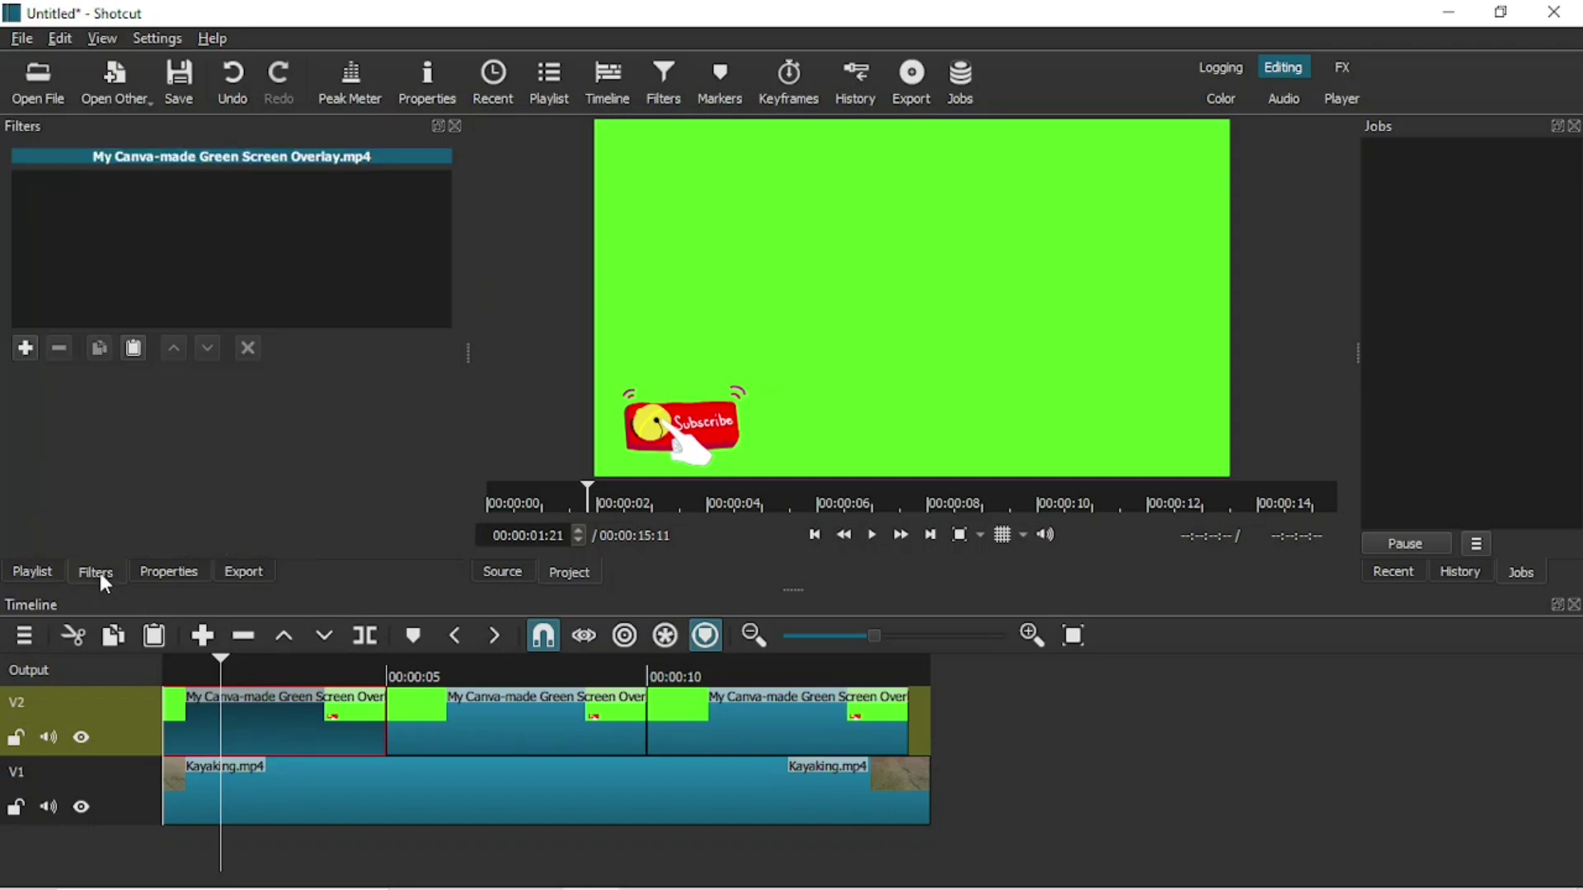
pyautogui.click(25, 350)
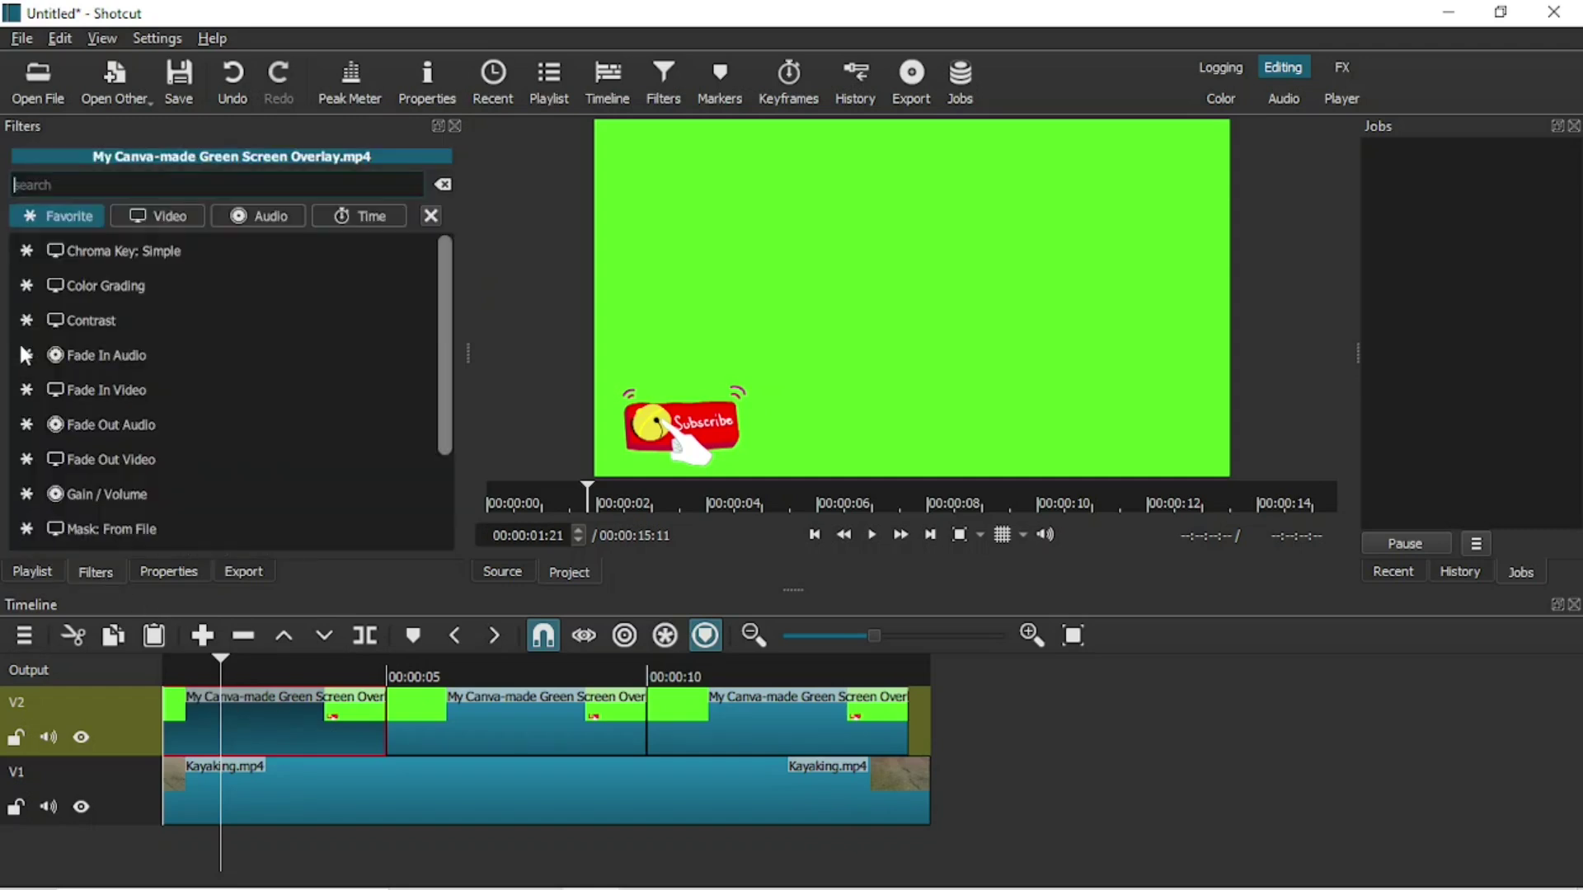
pyautogui.click(76, 244)
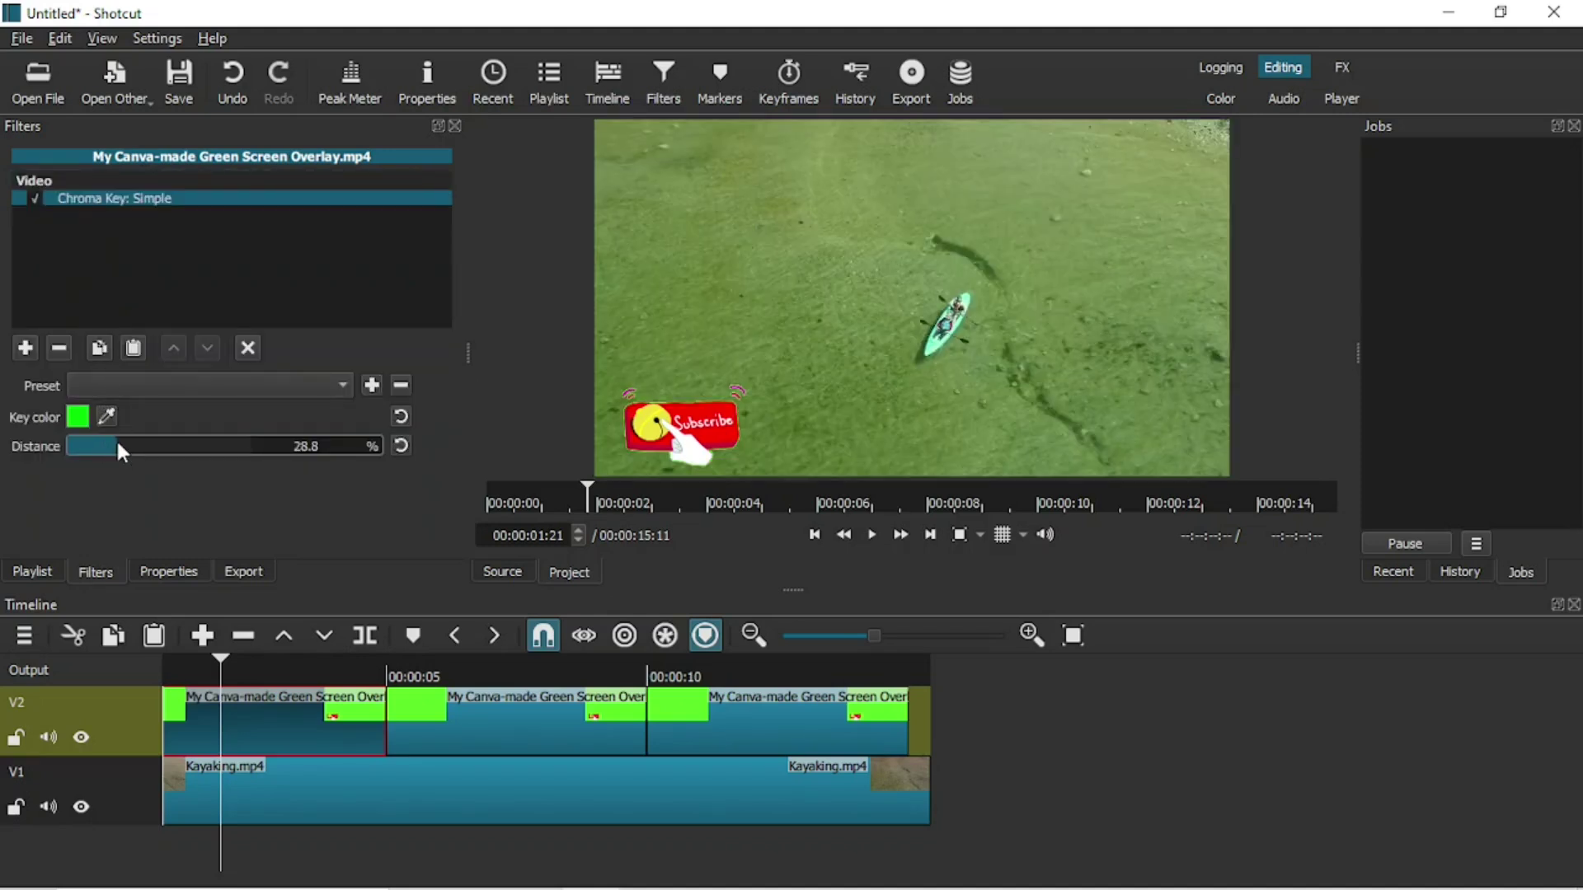
pyautogui.moveTo(116, 438); pyautogui.dragTo(176, 439)
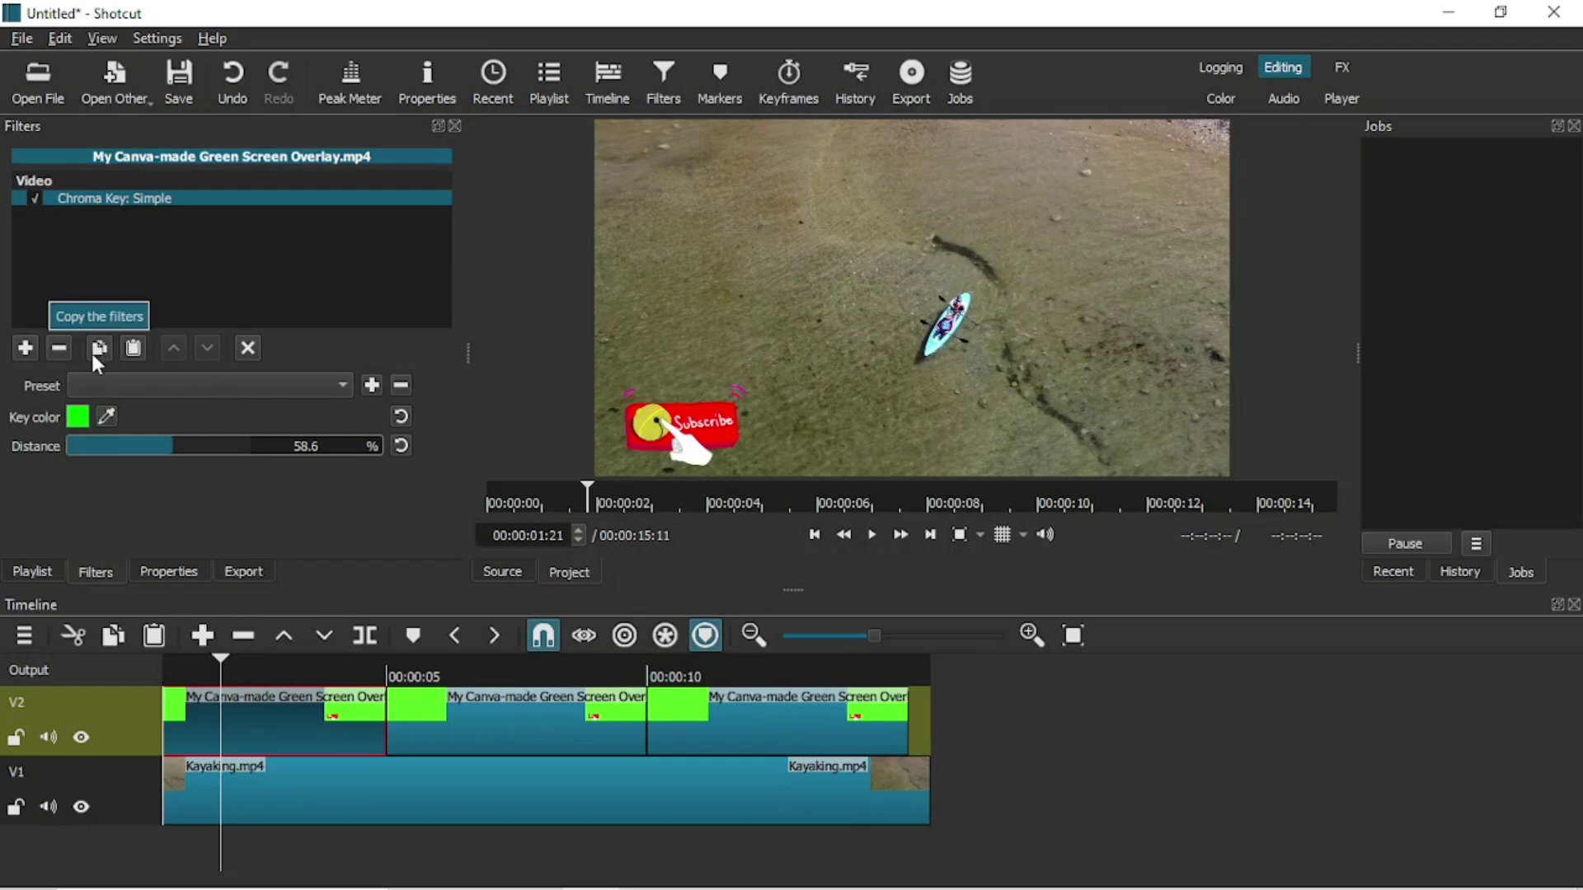
# Paste the chroma key filter onto the second and third overlay clips
pyautogui.click(465, 732)
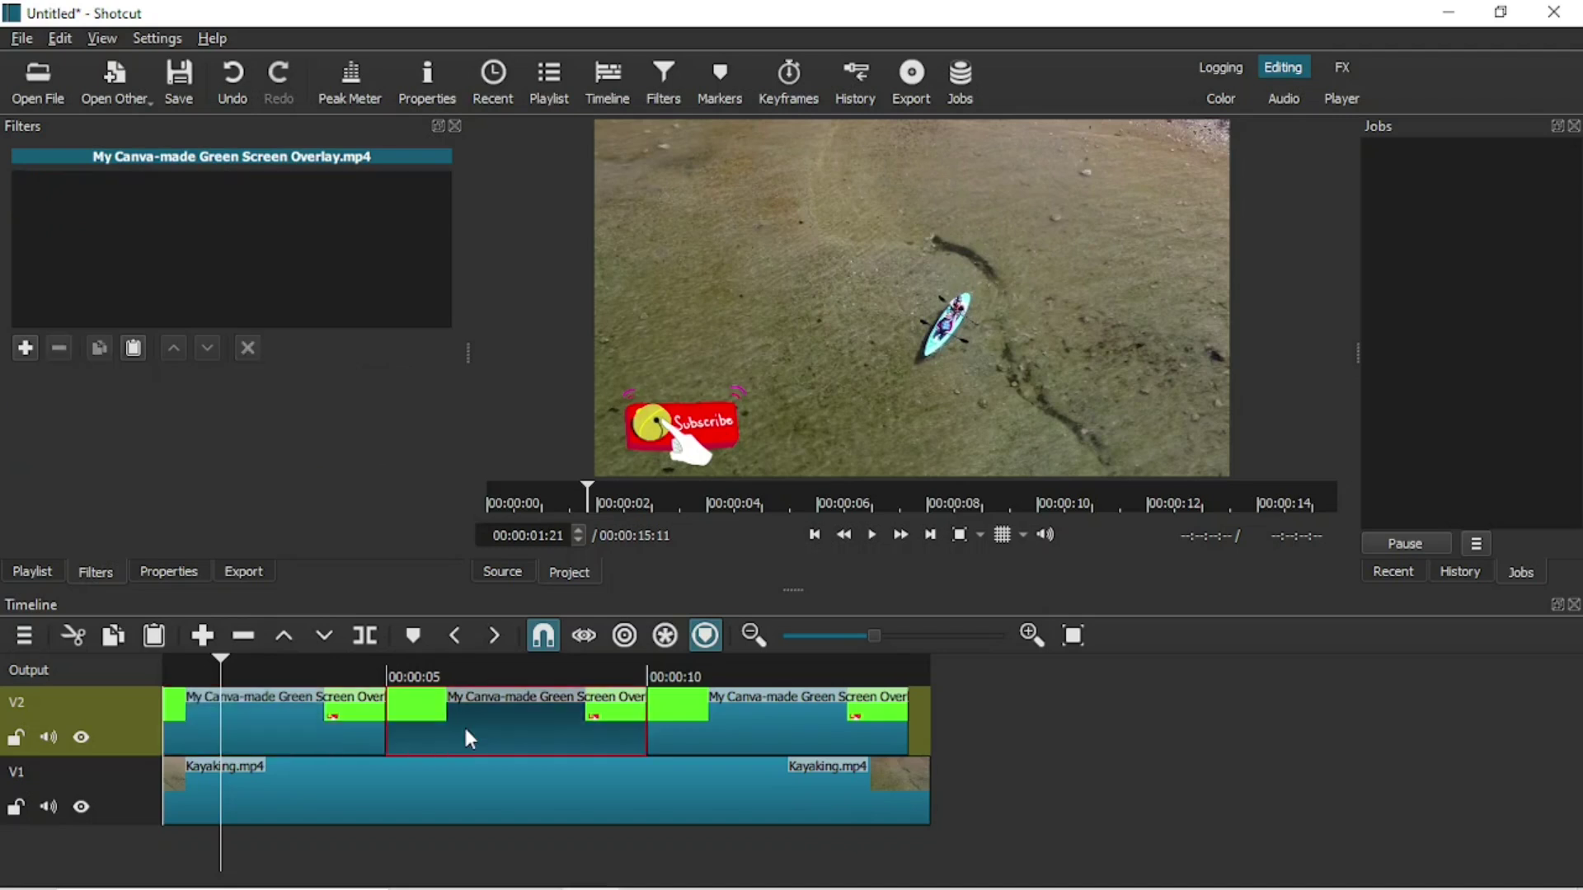
pyautogui.click(132, 351)
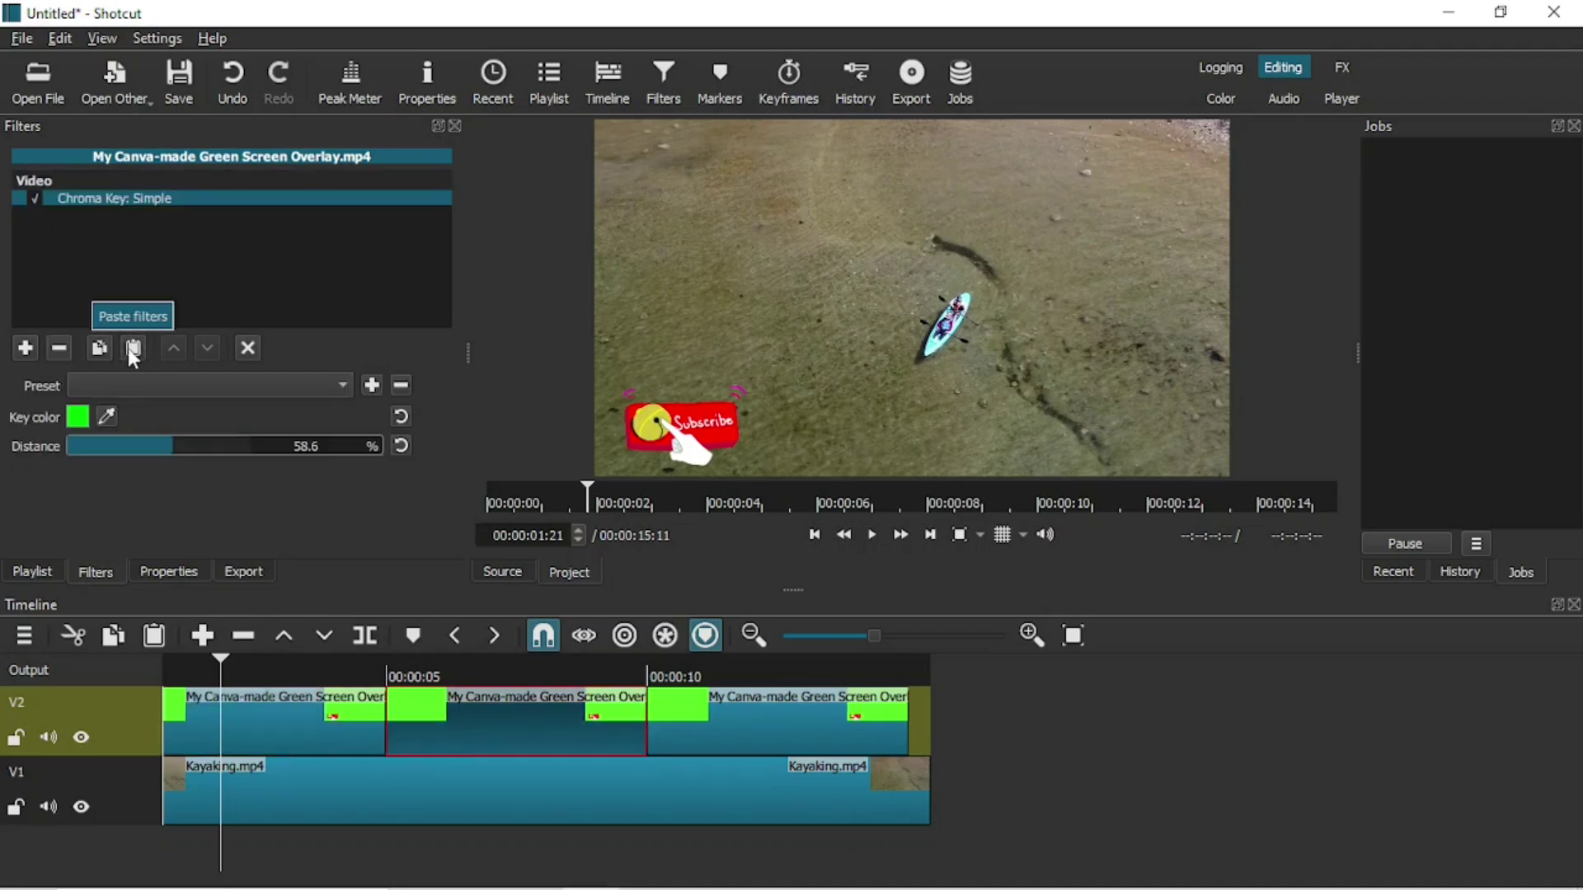
pyautogui.click(691, 705)
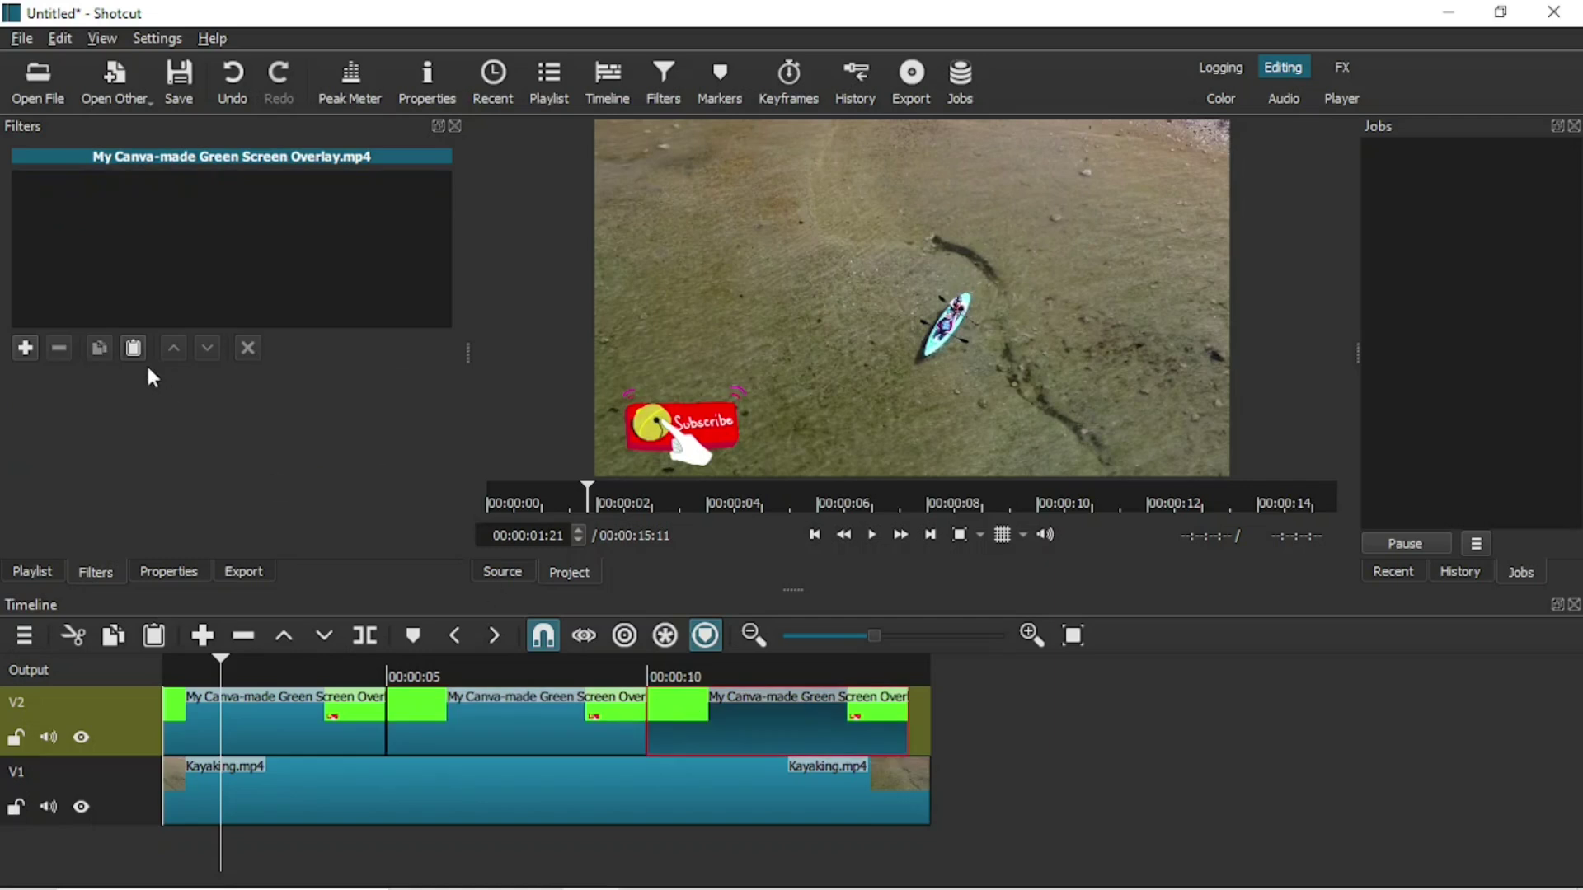
pyautogui.click(133, 348)
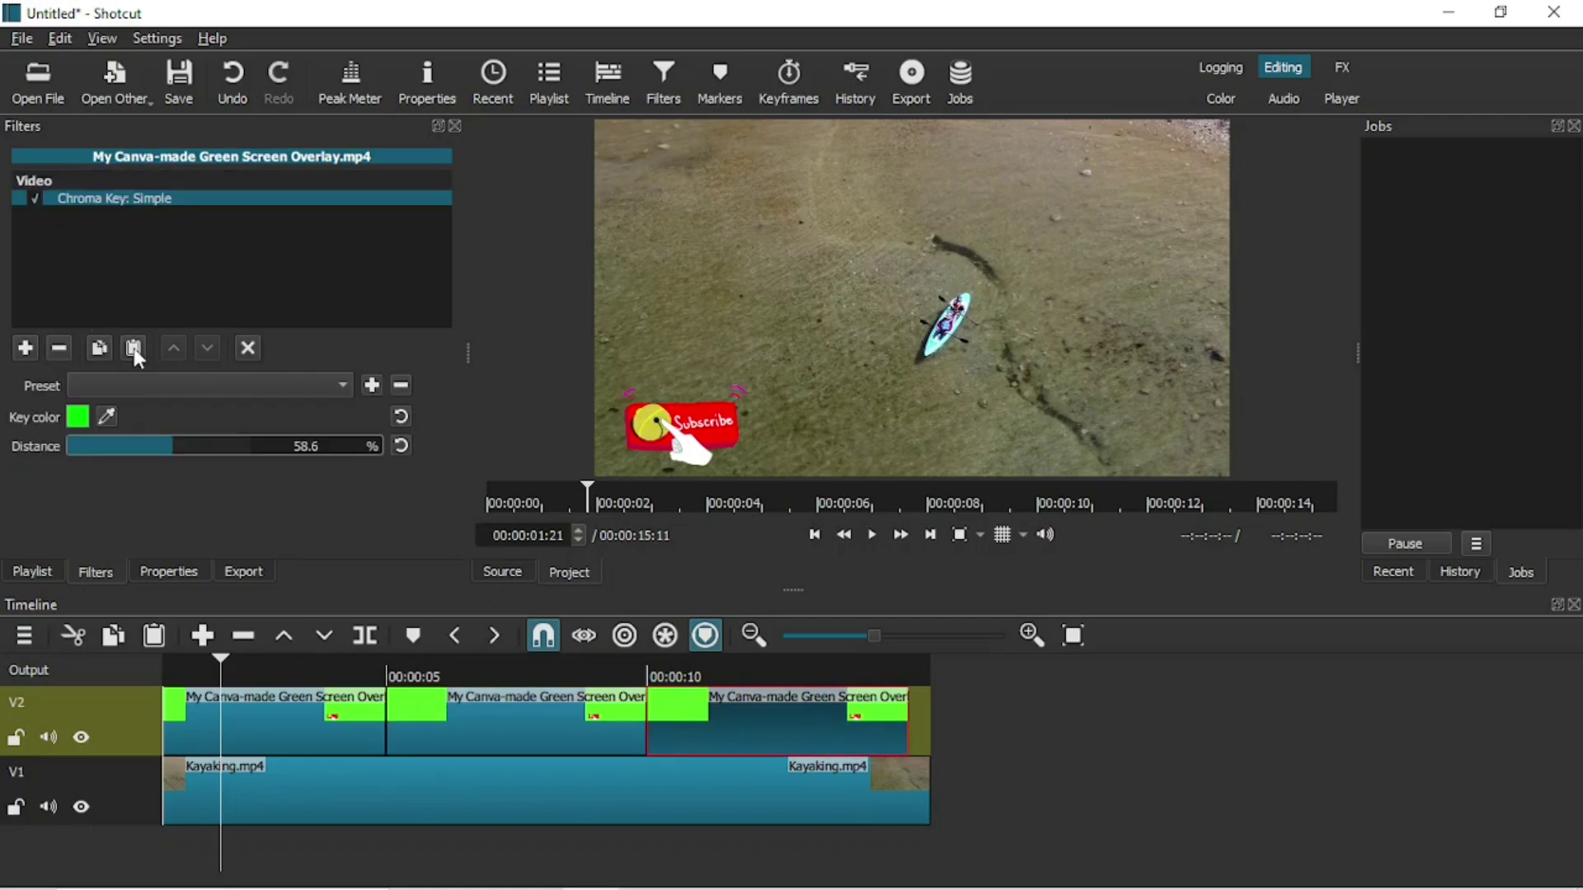
pyautogui.hscroll(-1, 180, 684)
pyautogui.click(165, 678)
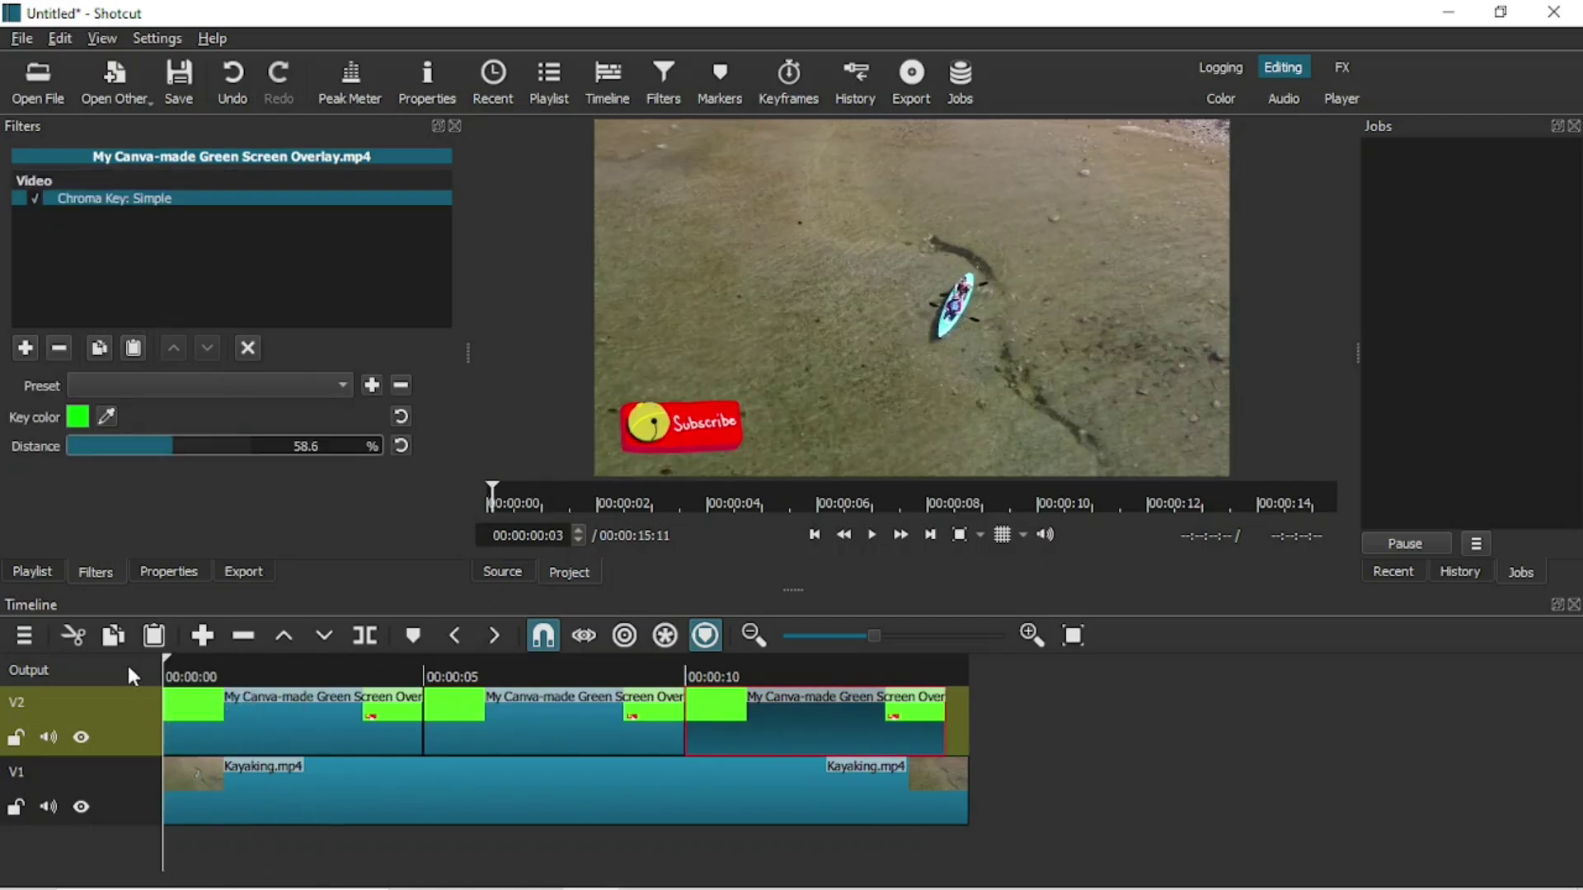
pyautogui.press('space')
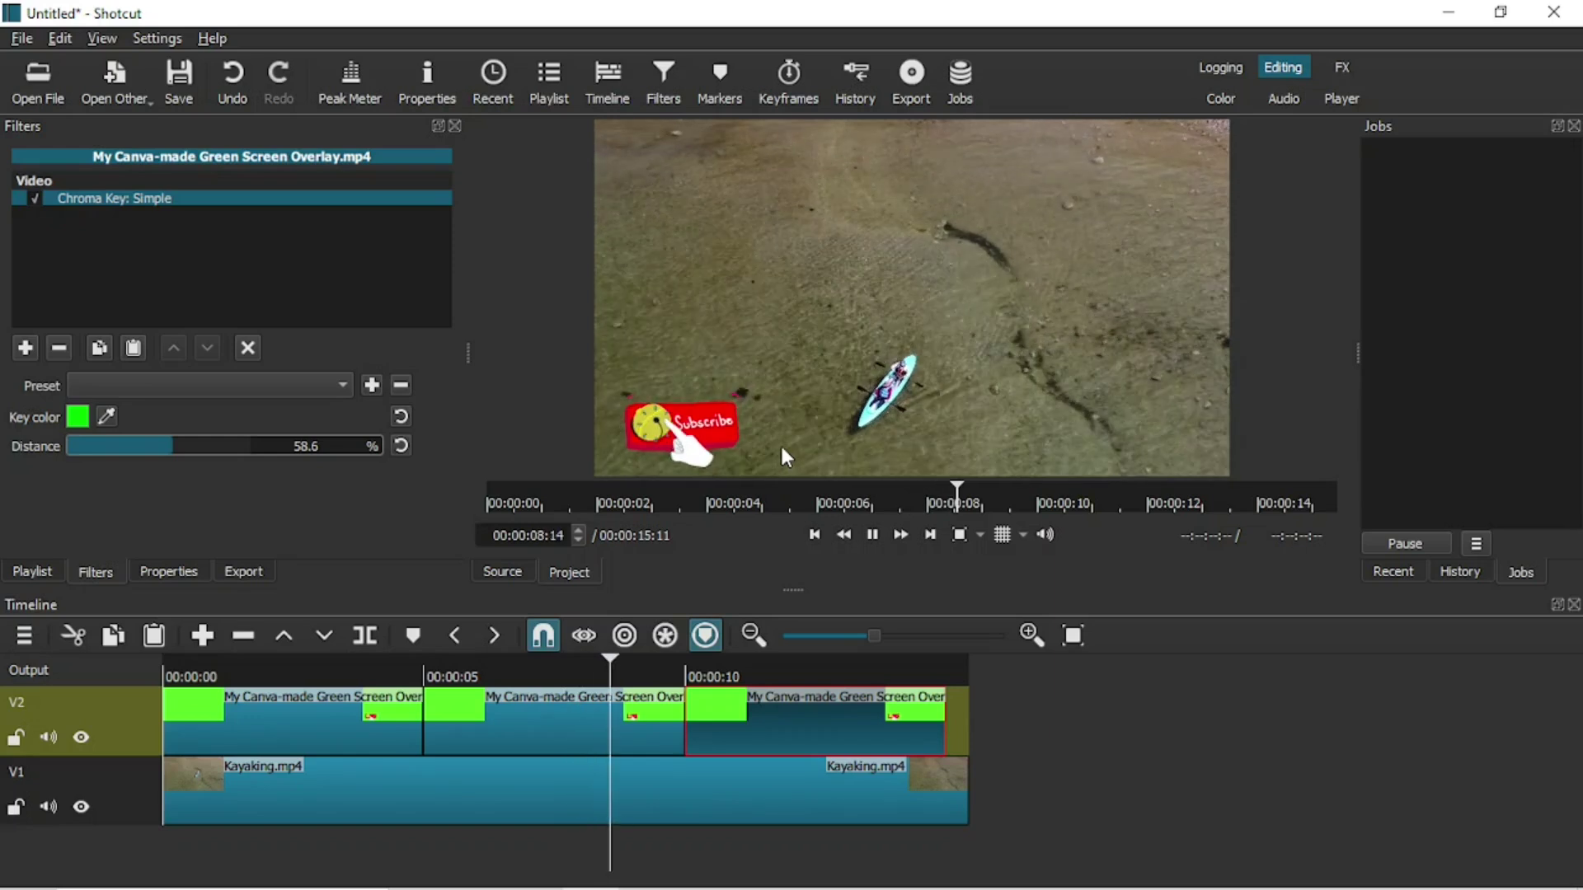
pyautogui.click(177, 670)
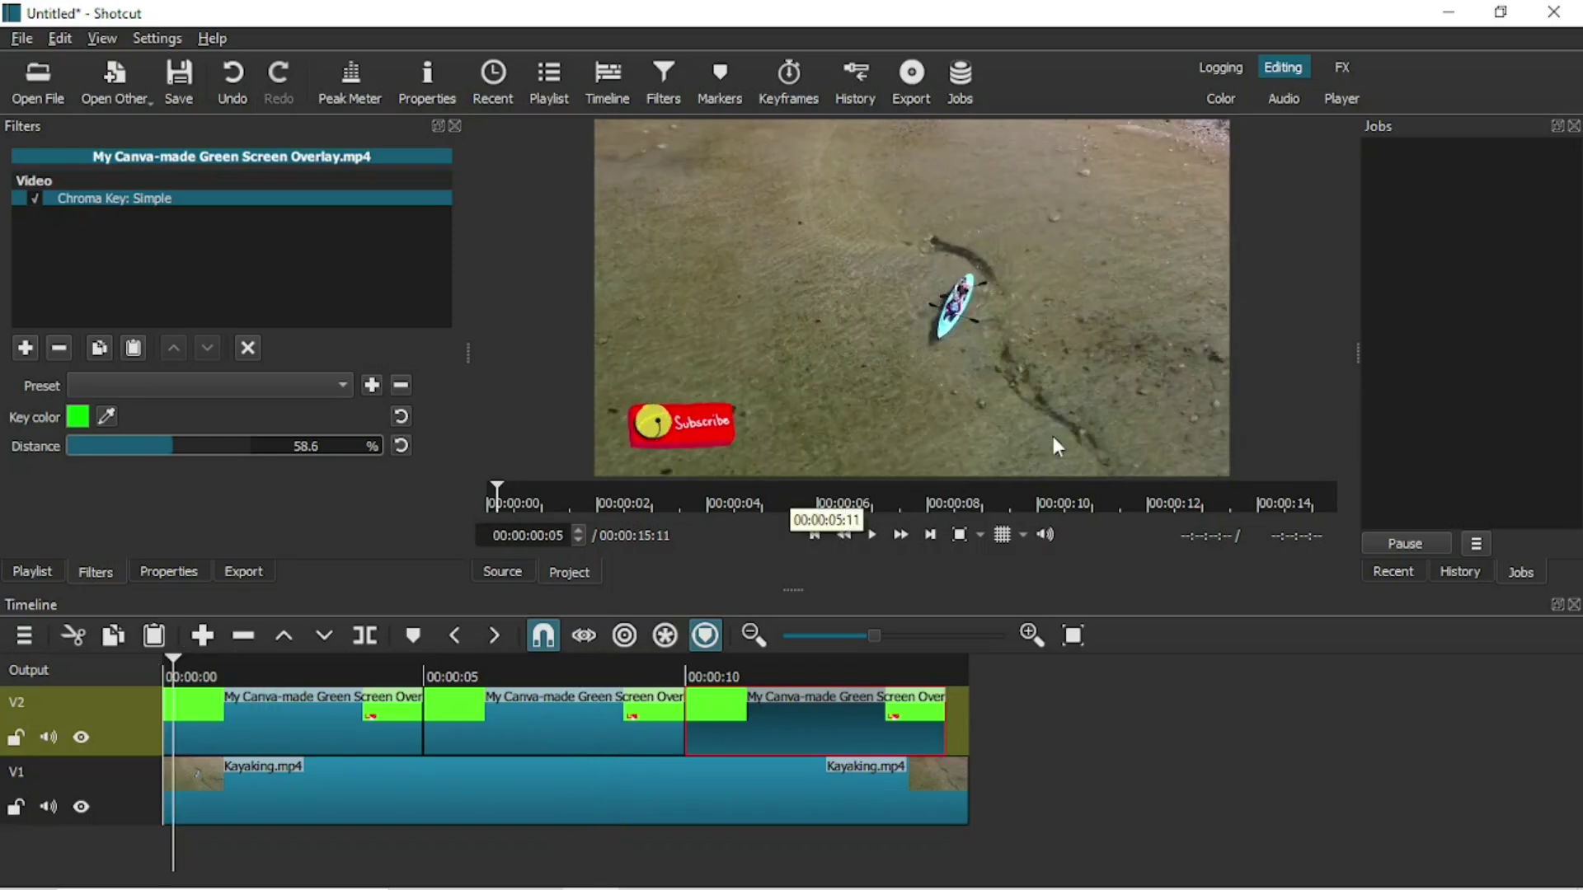